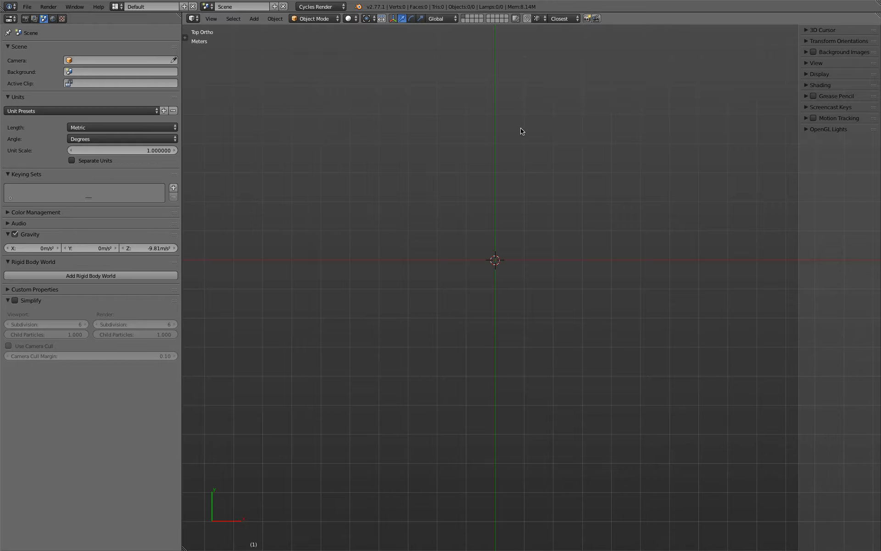
pyautogui.click(370, 19)
pyautogui.click(538, 19)
pyautogui.click(558, 30)
# Add a cube mesh and set its Y location to 1 m
pyautogui.click(254, 19)
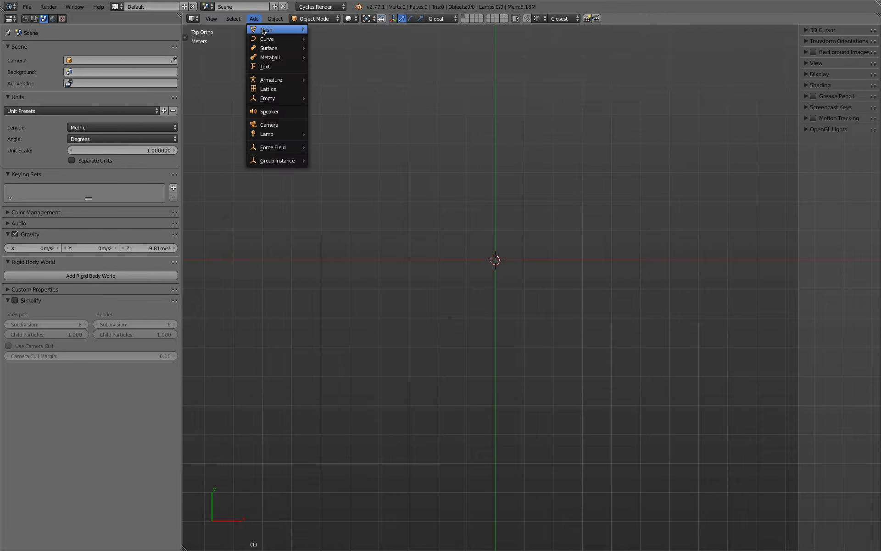
pyautogui.moveTo(306, 30)
pyautogui.click(327, 40)
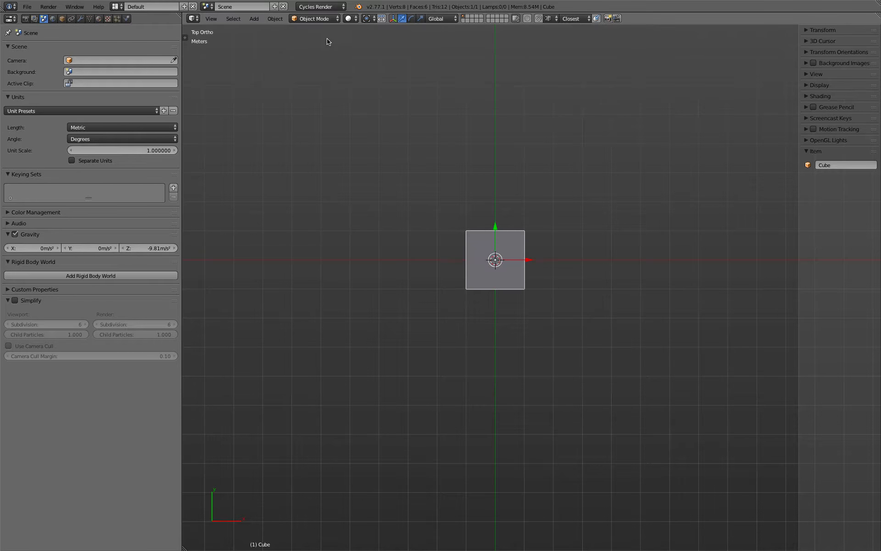
pyautogui.click(820, 29)
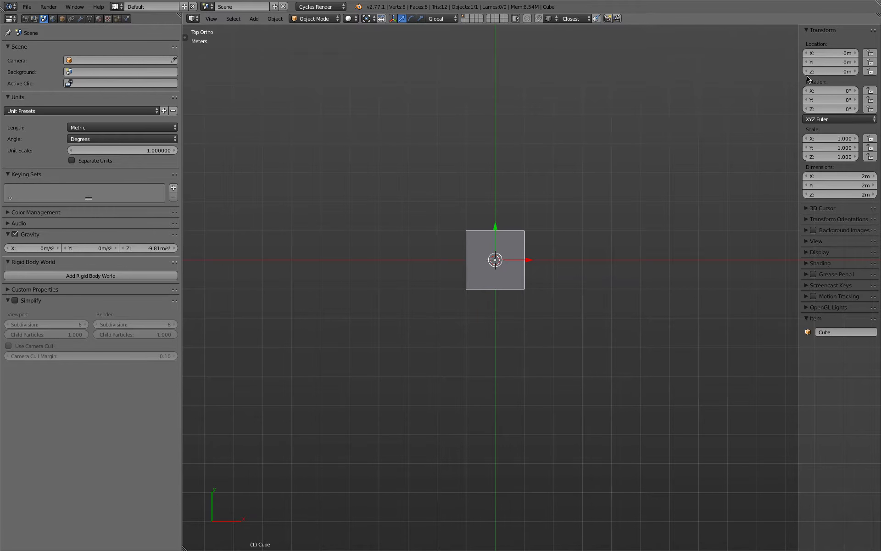
pyautogui.click(827, 61)
pyautogui.write('1')
pyautogui.press('Return')
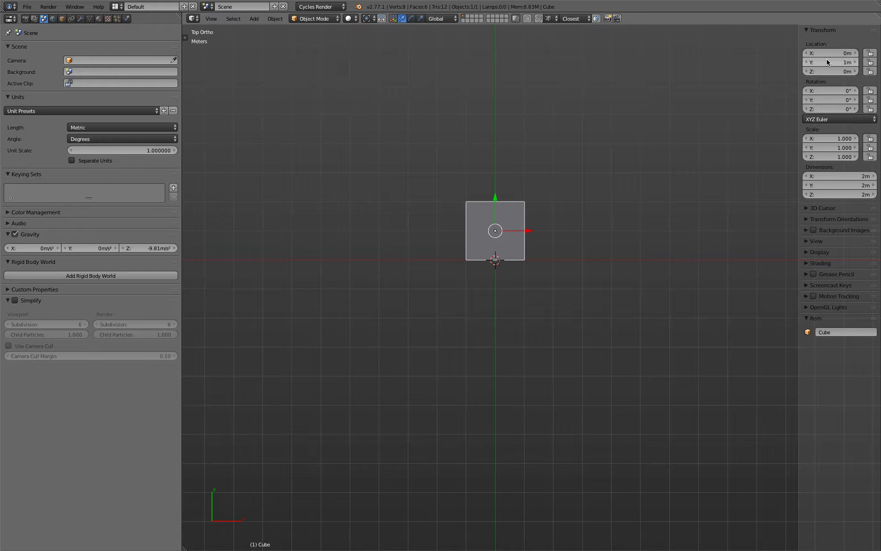
# Add a second cube and move it to about X -3.8 m, Y -1.1 m
pyautogui.click(255, 19)
pyautogui.moveTo(272, 31)
pyautogui.click(327, 41)
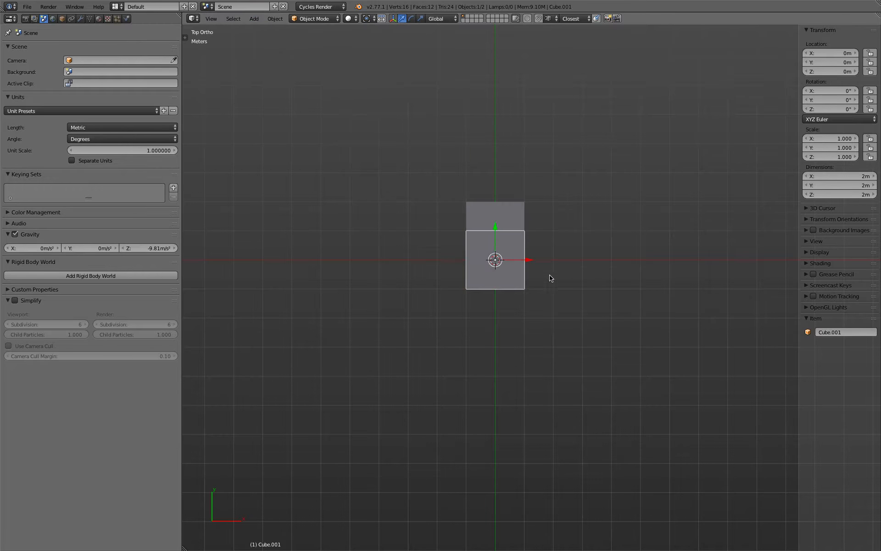
pyautogui.moveTo(529, 260); pyautogui.dragTo(385, 259)
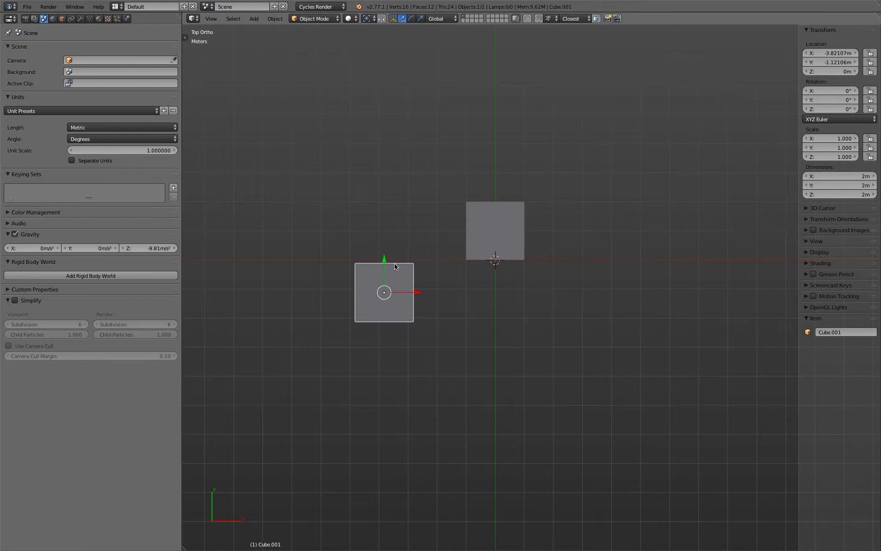
# Duplicate the second cube and place the copy at about X 3.35 m, Y -1.75 m
pyautogui.hotkey('shift', 'd')
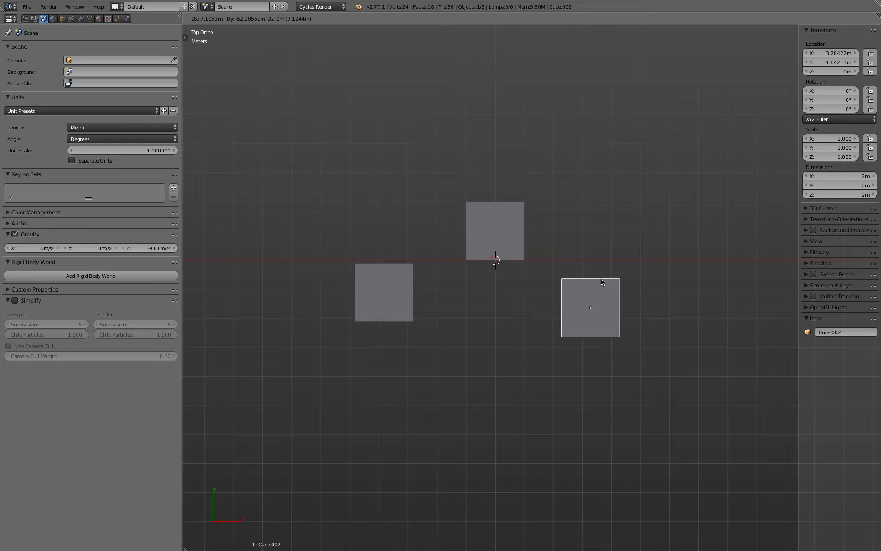
pyautogui.click(602, 282)
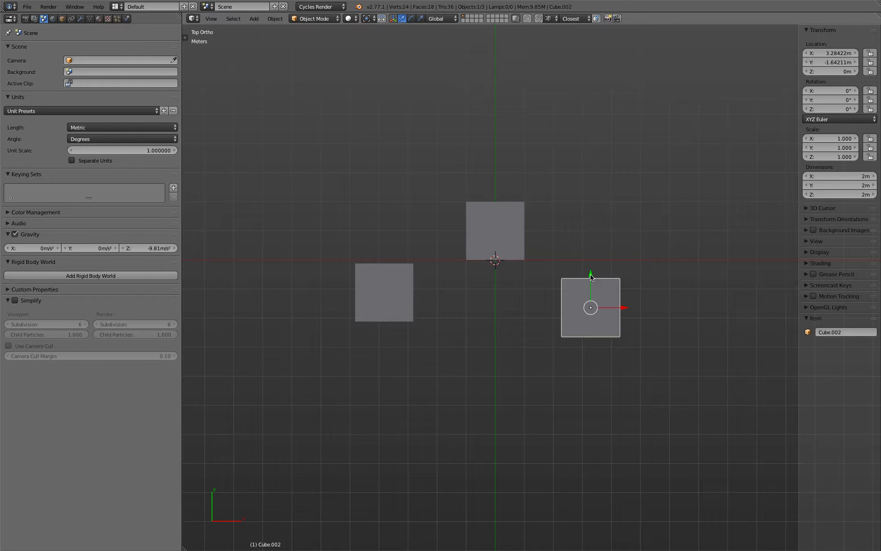
pyautogui.moveTo(591, 276)
pyautogui.mouseDown()
pyautogui.moveTo(593, 262)
pyautogui.moveTo(591, 276)
pyautogui.mouseUp()
pyautogui.moveTo(625, 308)
pyautogui.mouseDown()
pyautogui.moveTo(639, 310)
pyautogui.moveTo(626, 309)
pyautogui.mouseUp()
pyautogui.press('g')
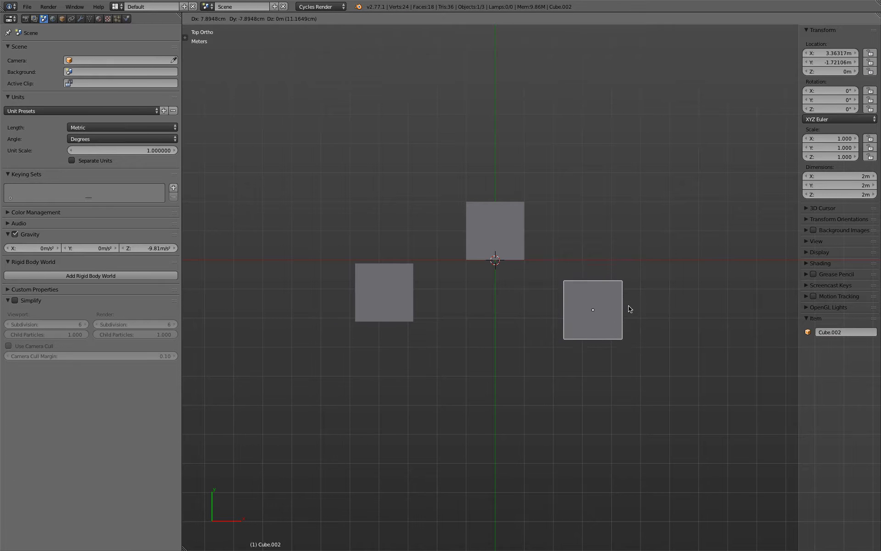
pyautogui.click(630, 300)
# Rotate the first cube about -17° around the Z axis
pyautogui.rightClick(490, 223)
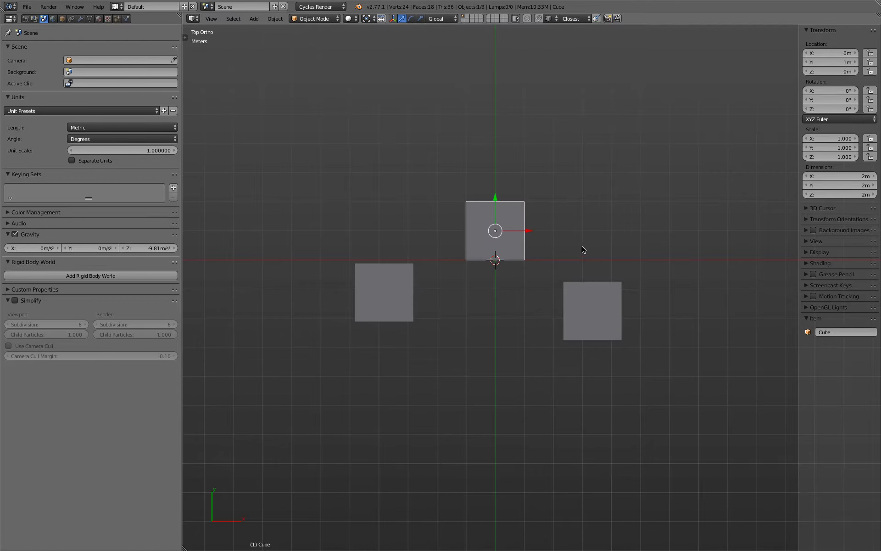
pyautogui.press('r')
pyautogui.click(552, 210)
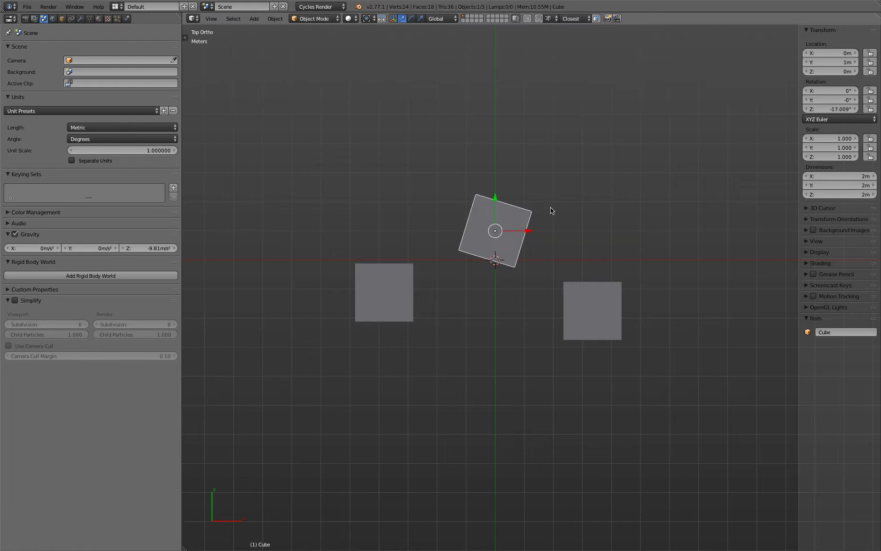
pyautogui.rightClick(393, 290)
pyautogui.press('s')
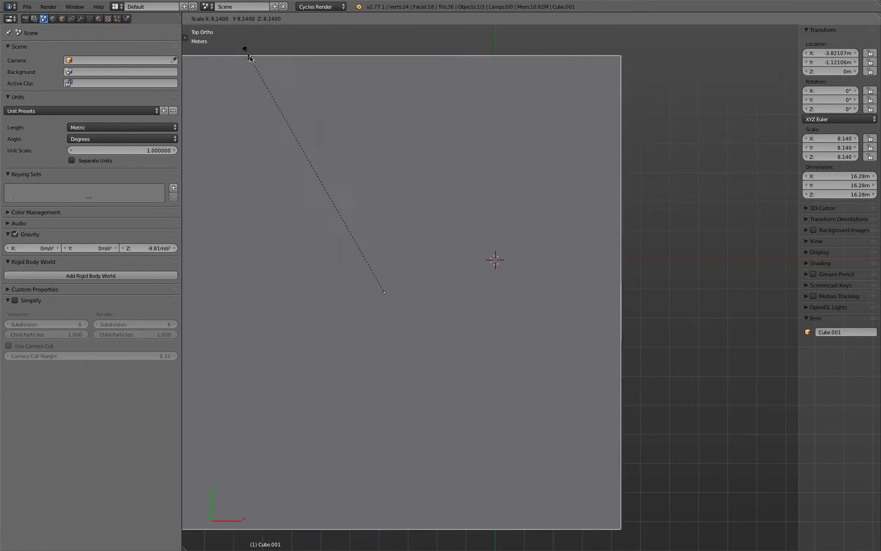
pyautogui.rightClick(279, 95)
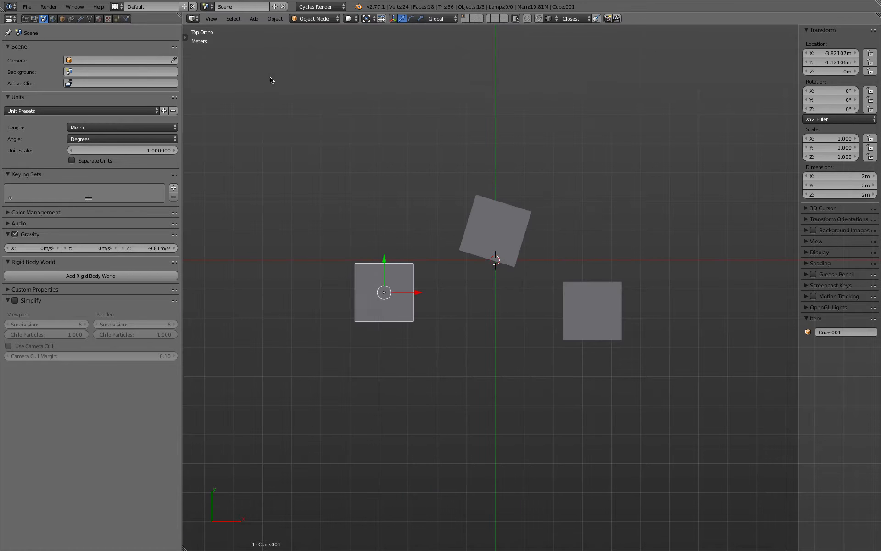
pyautogui.rightClick(493, 216)
pyautogui.press('r')
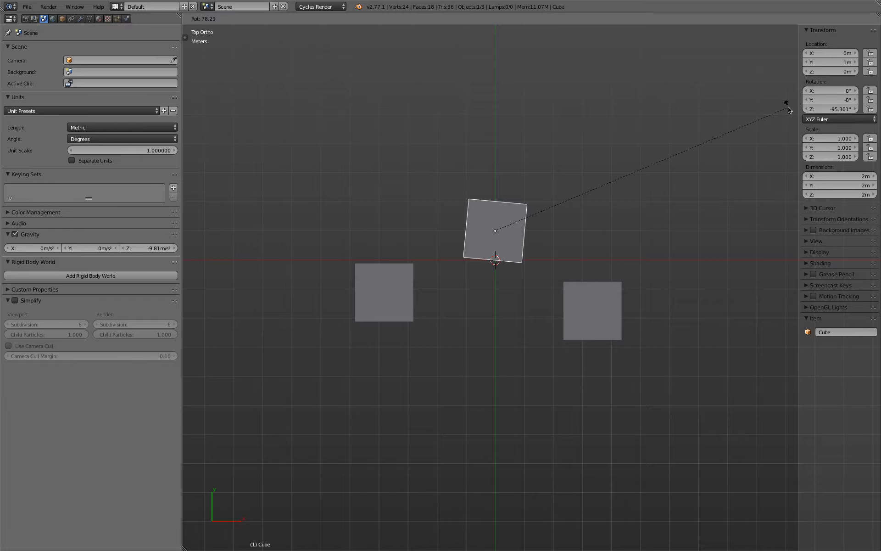
pyautogui.press('Escape')
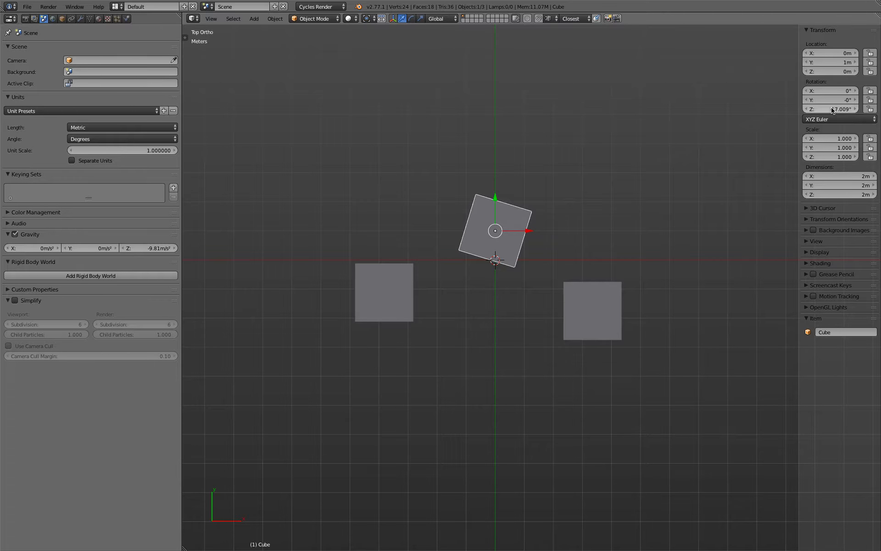
# Select the duplicated cube and cycle its manipulator through rotate and scale modes, ending on translate
pyautogui.rightClick(607, 295)
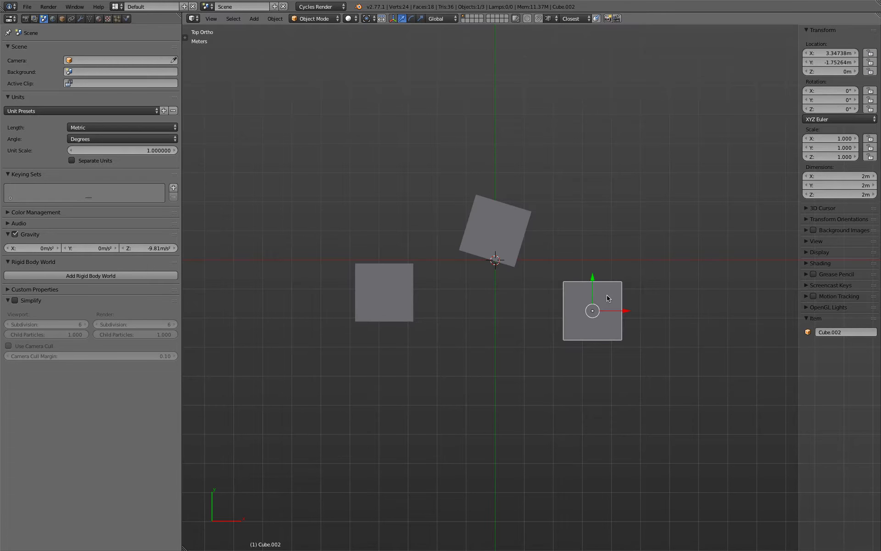
pyautogui.press('g')
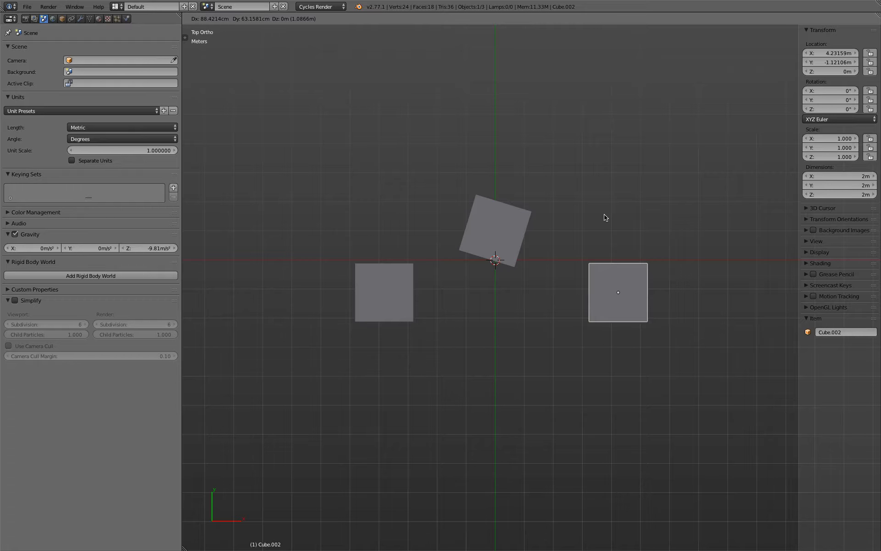
pyautogui.click(571, 232)
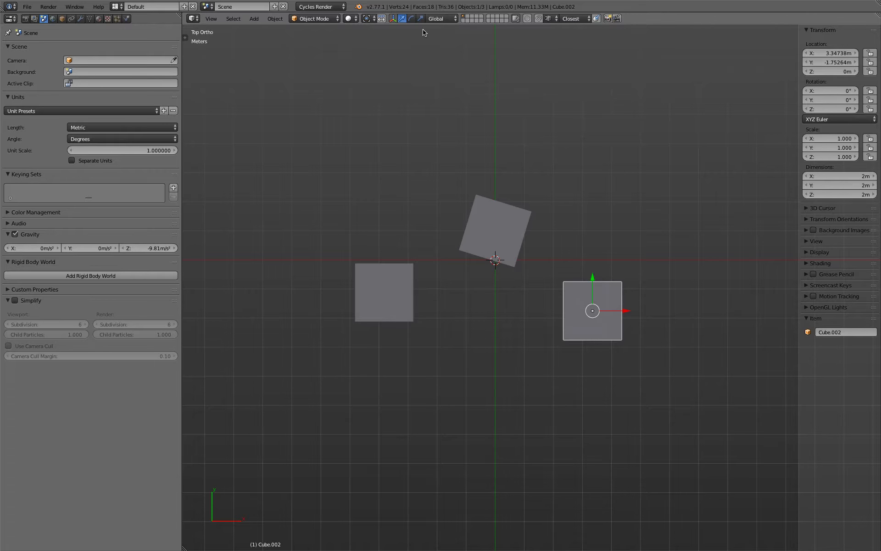
pyautogui.click(412, 19)
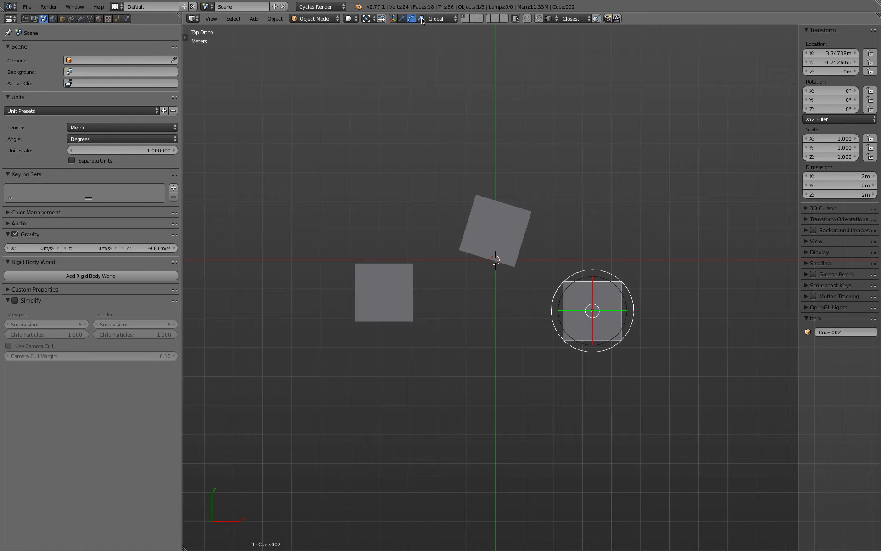
pyautogui.click(421, 19)
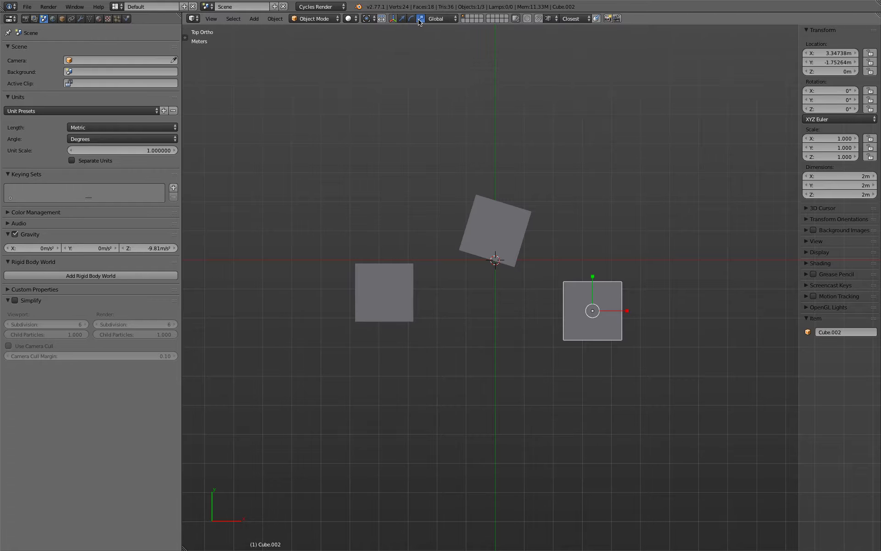
pyautogui.click(402, 20)
pyautogui.click(394, 20)
pyautogui.click(393, 20)
# Try rotating the duplicated cube with the rotate manipulator in an angled 3D view, and return to the translate manipulator
pyautogui.moveTo(588, 205)
pyautogui.mouseDown(button='middle')
pyautogui.moveTo(598, 248)
pyautogui.moveTo(599, 212)
pyautogui.mouseUp(button='middle')
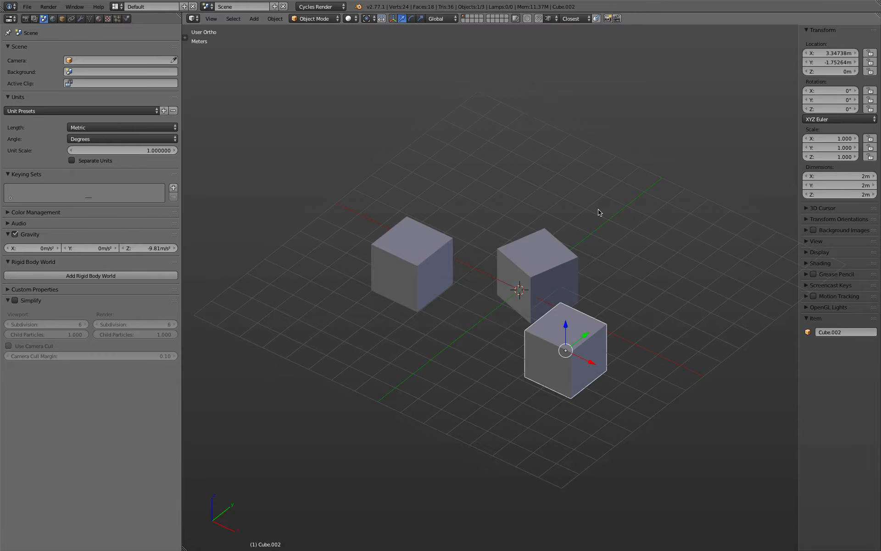
pyautogui.click(412, 19)
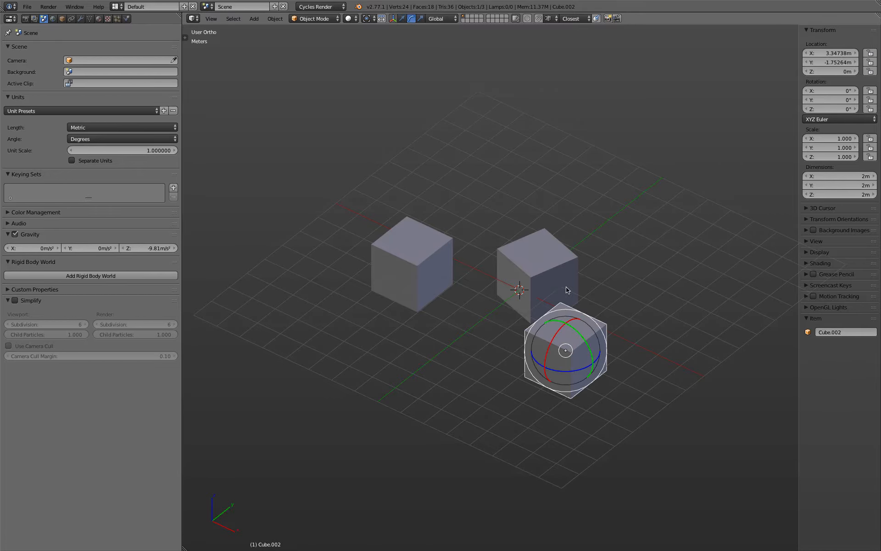
pyautogui.moveTo(574, 331)
pyautogui.mouseDown()
pyautogui.moveTo(588, 346)
pyautogui.moveTo(564, 378)
pyautogui.moveTo(577, 344)
pyautogui.moveTo(558, 334)
pyautogui.mouseUp()
pyautogui.rightClick(578, 343)
pyautogui.rightClick(558, 333)
pyautogui.click(402, 19)
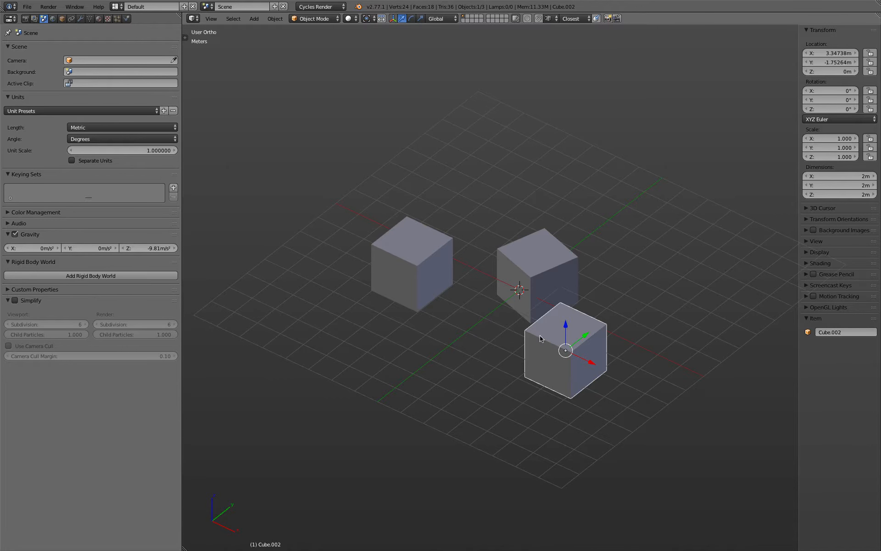
# Combine the translate, rotate and scale manipulators on the selected cube, and restore the translate manipulator alone
pyautogui.keyDown('shift'); pyautogui.click(411, 19); pyautogui.keyUp('shift')
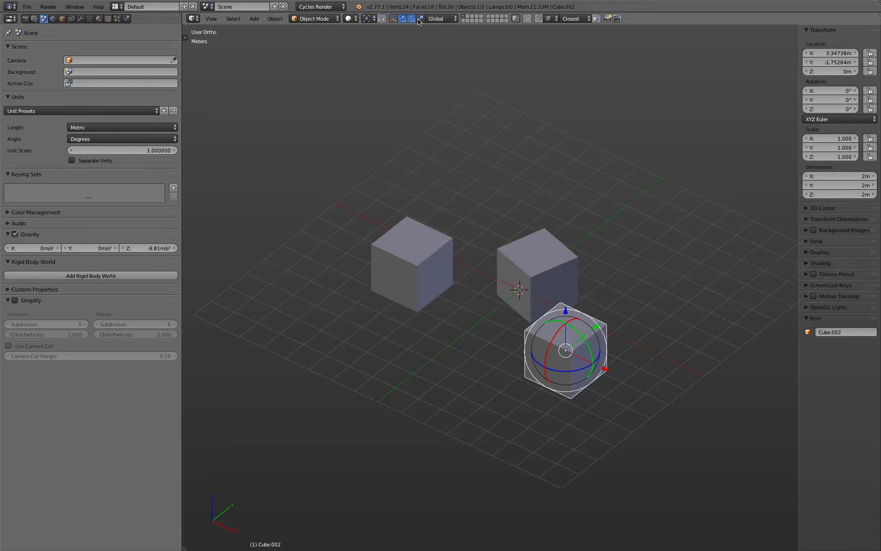
pyautogui.keyDown('shift'); pyautogui.click(420, 20); pyautogui.keyUp('shift')
pyautogui.click(402, 19)
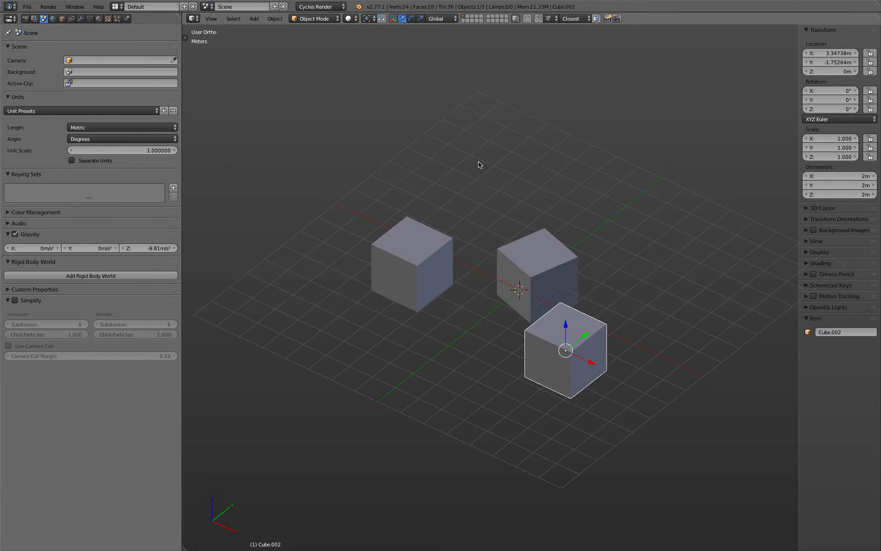
# Start moving the duplicated cube and try constraining it to the Y, X and Z axes and to the plane excluding Z
pyautogui.press('g')
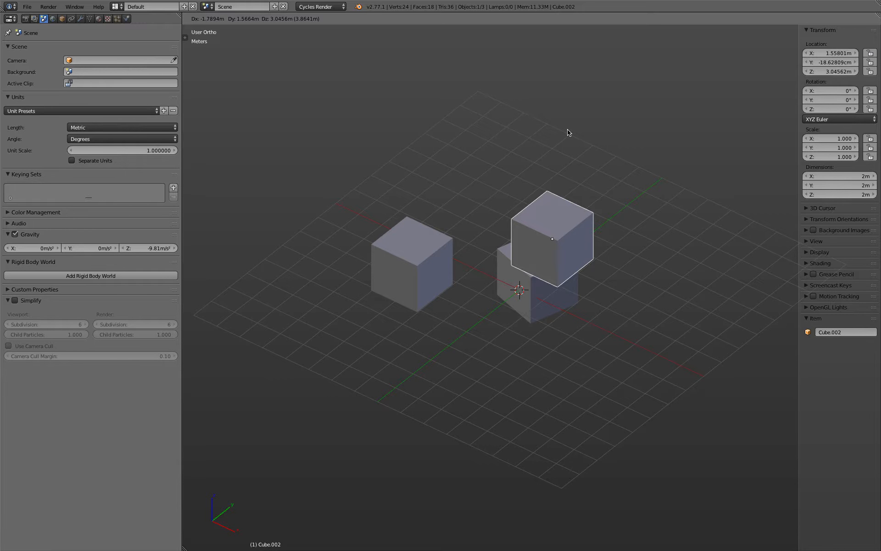
pyautogui.press('y')
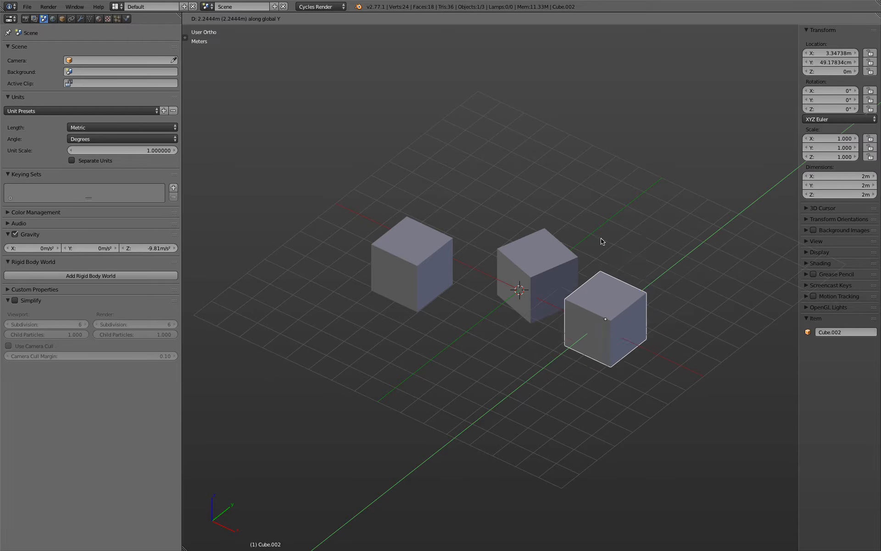
pyautogui.press('x')
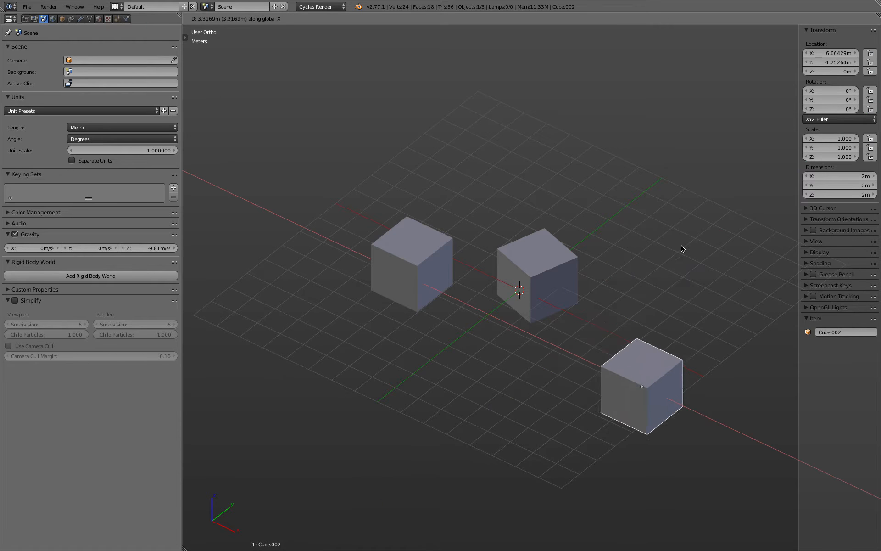
pyautogui.press('z')
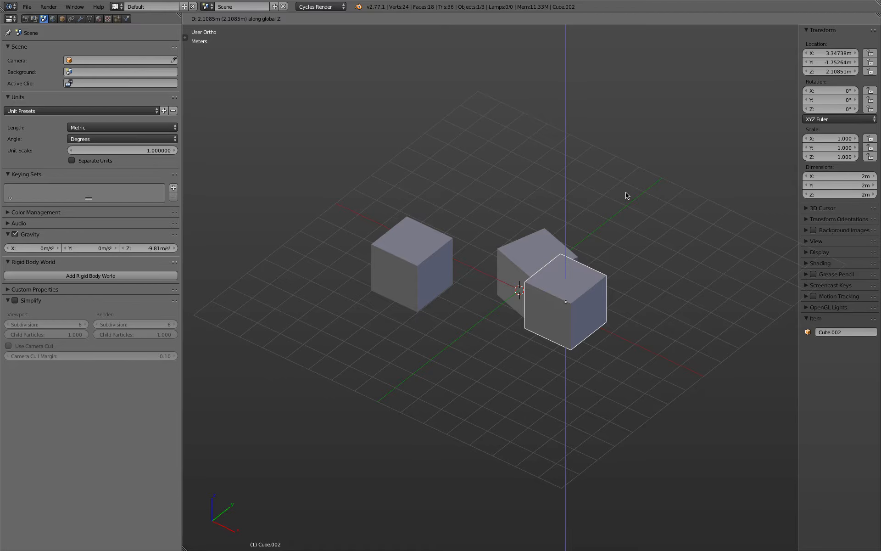
pyautogui.hotkey('shift', 'z')
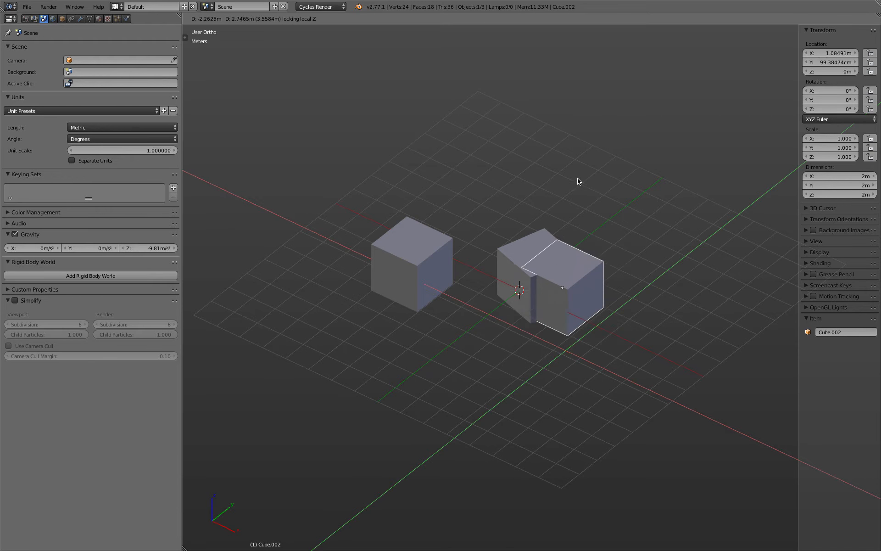
# Constrain the cube's move to the global Y axis, try offsets of 2 m, -2 m and 2.5 m, and clear the value
pyautogui.press('y')
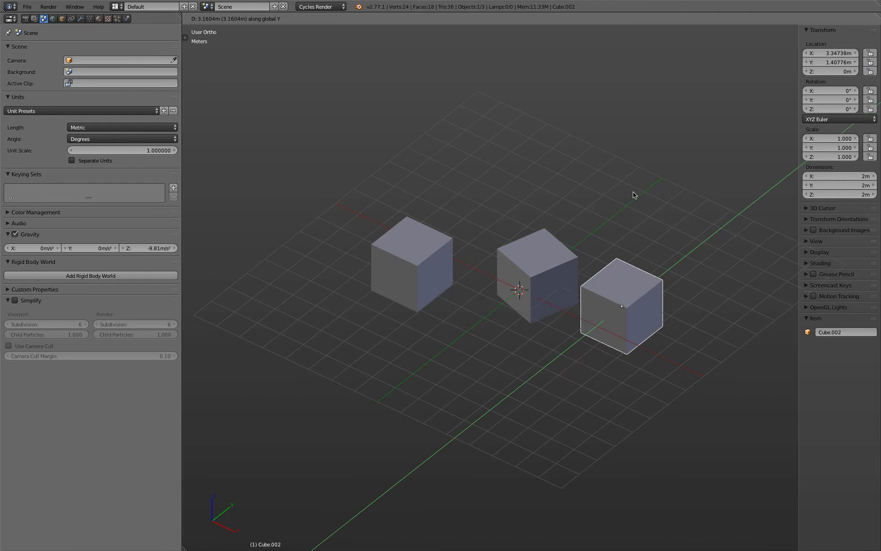
pyautogui.write('2')
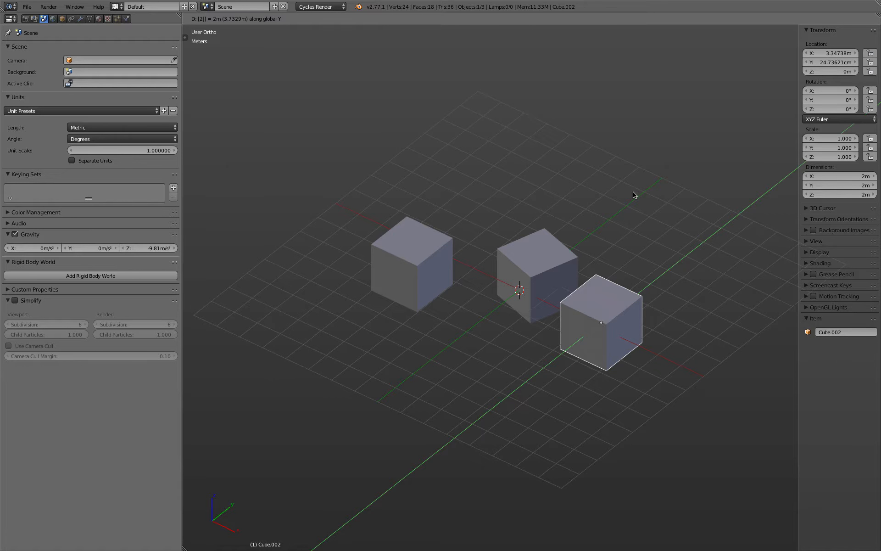
pyautogui.press('-')
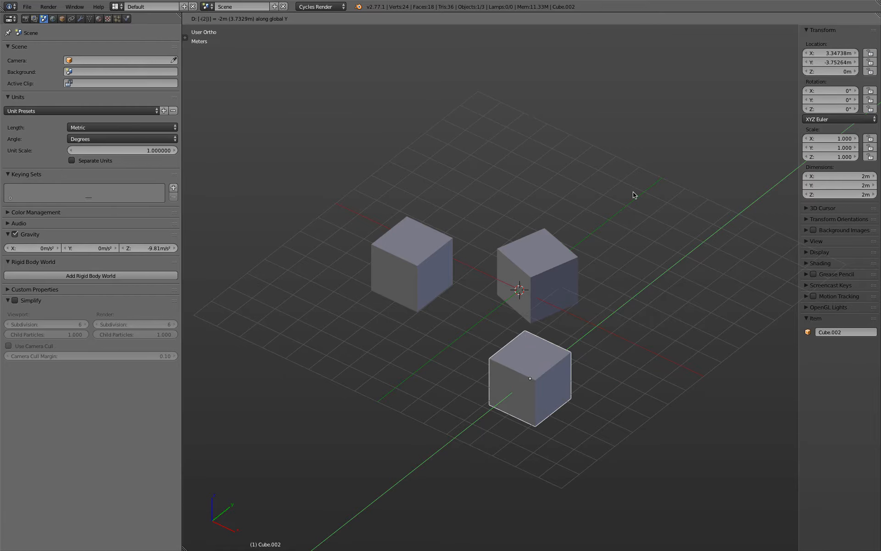
pyautogui.press('-')
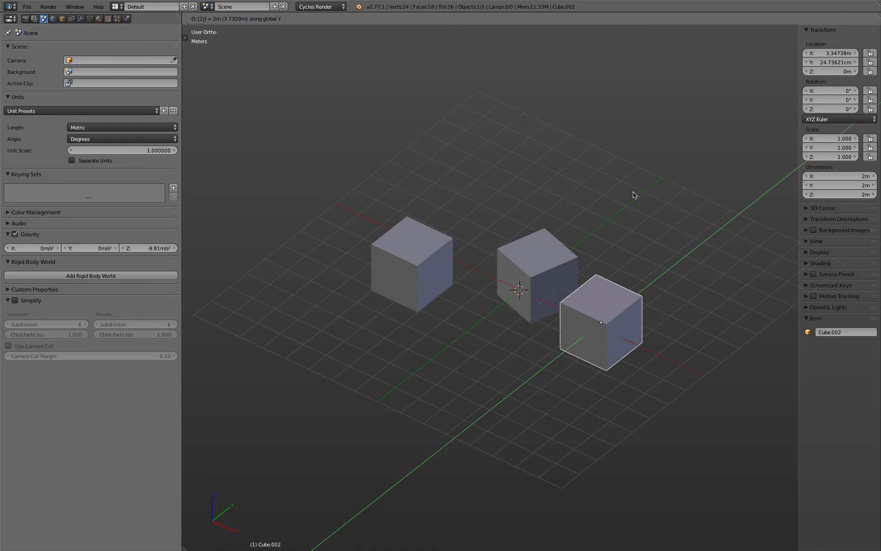
pyautogui.press('-')
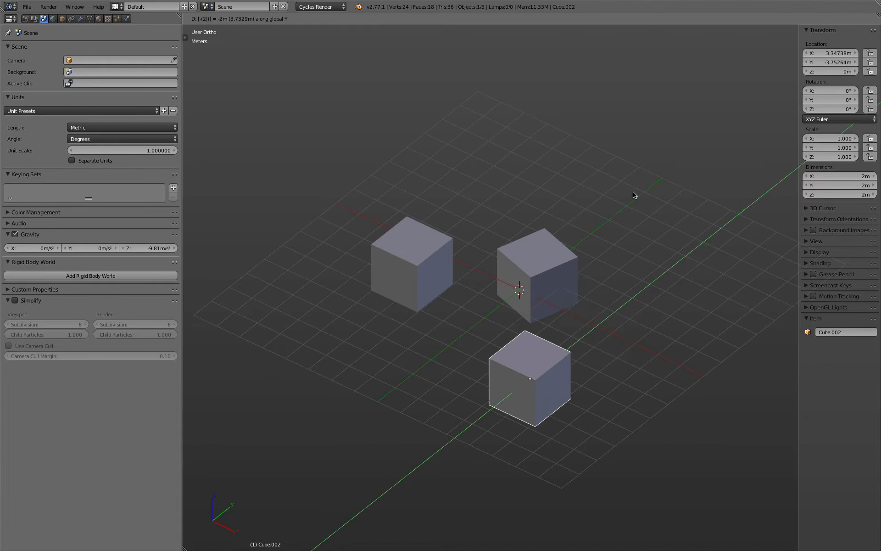
pyautogui.press('-')
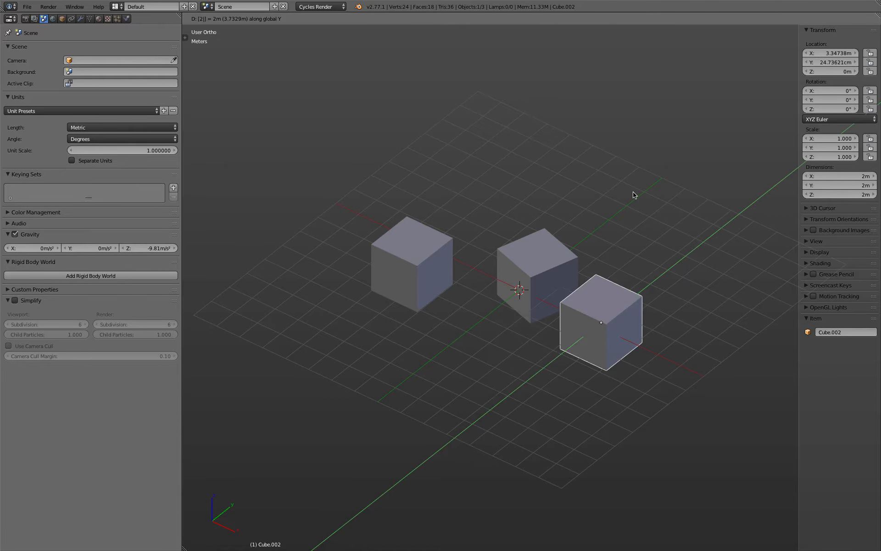
pyautogui.write('.5')
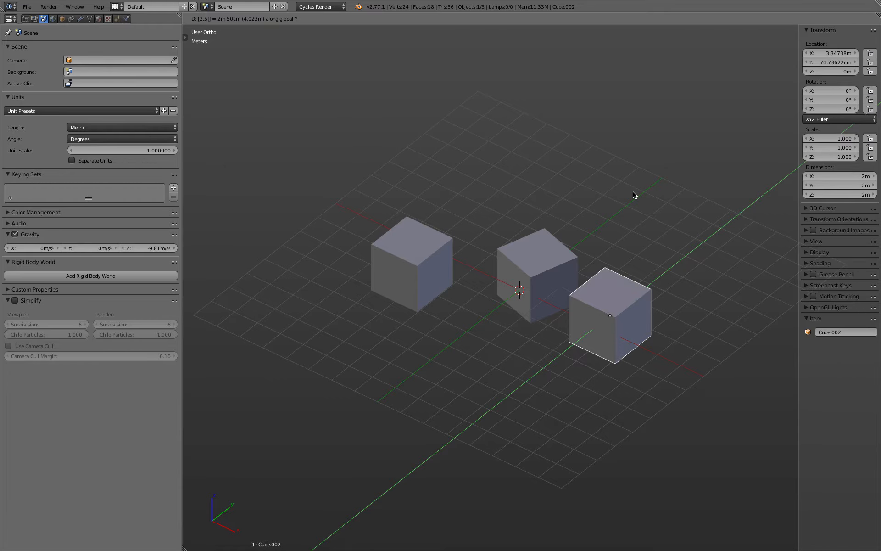
pyautogui.press('BackSpace')
pyautogui.press('BackSpace')
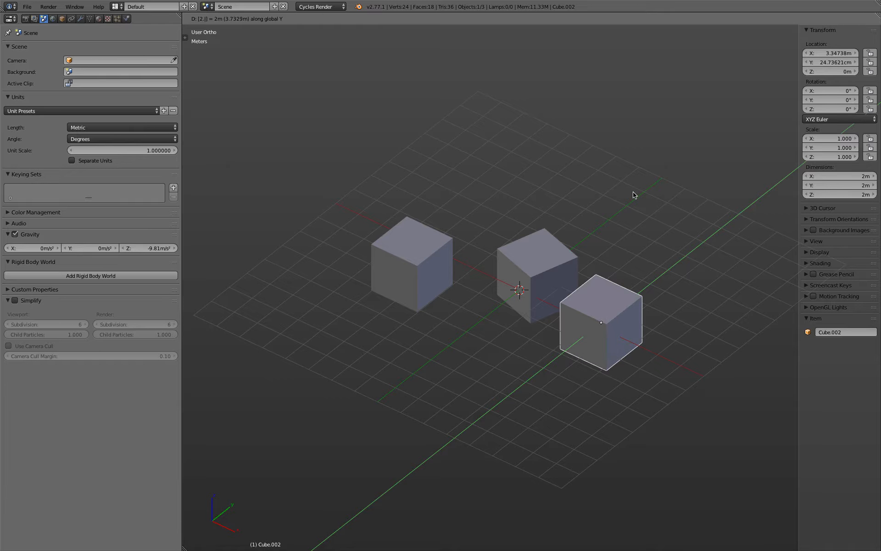
pyautogui.press('BackSpace')
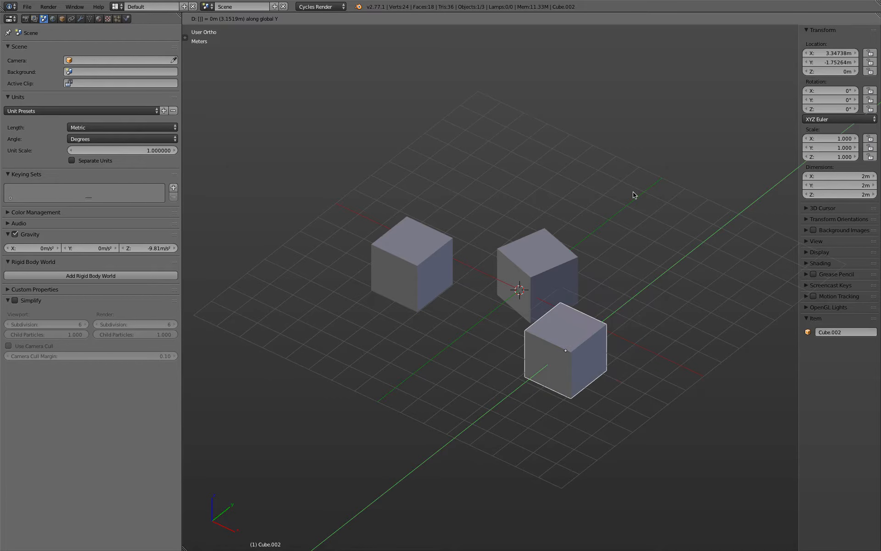
# Move the selected cube exactly 1.4 m along the global Y axis
pyautogui.write('4')
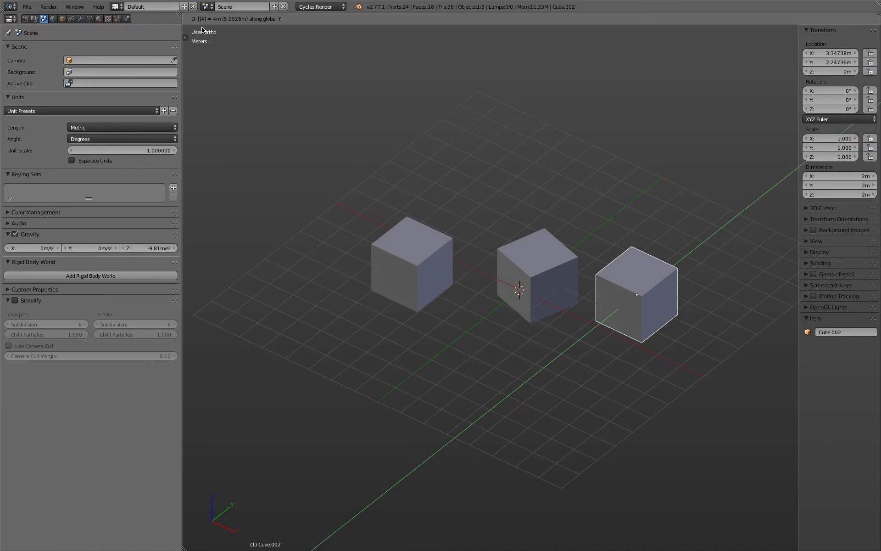
pyautogui.write('1')
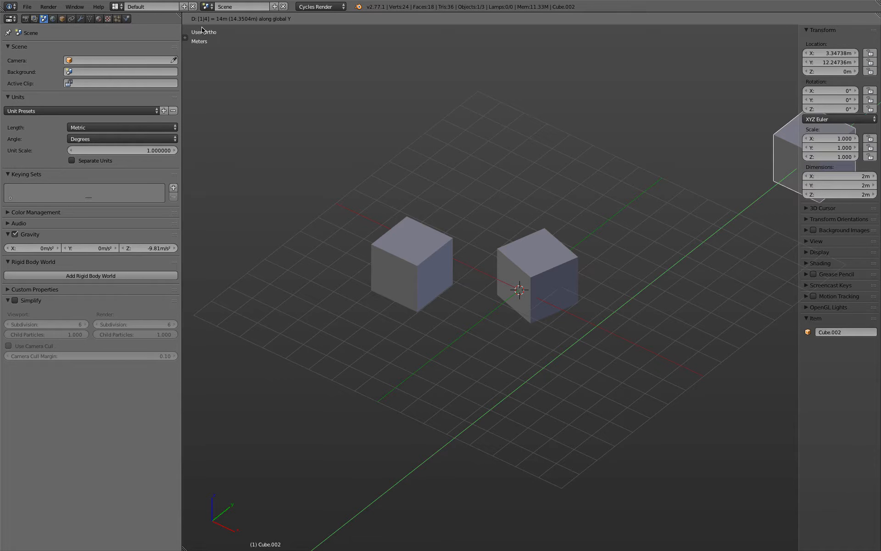
pyautogui.write('.')
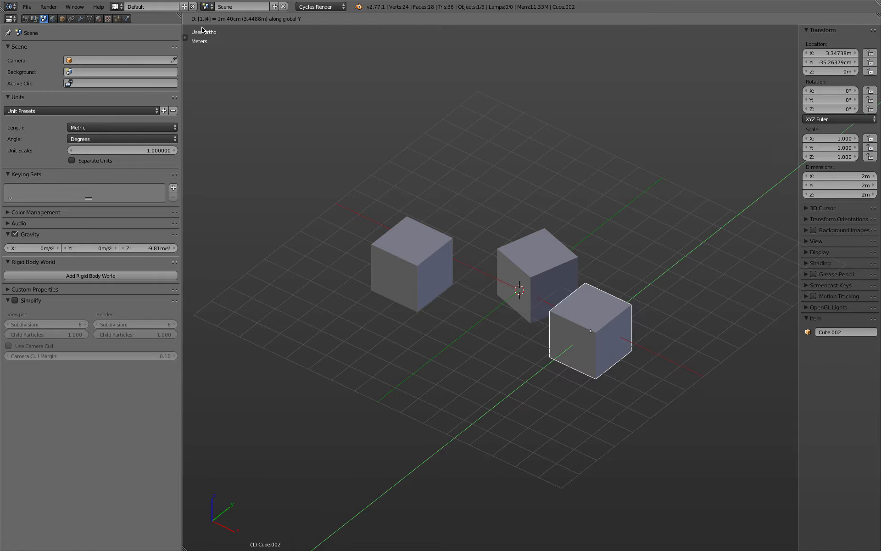
pyautogui.press('Return')
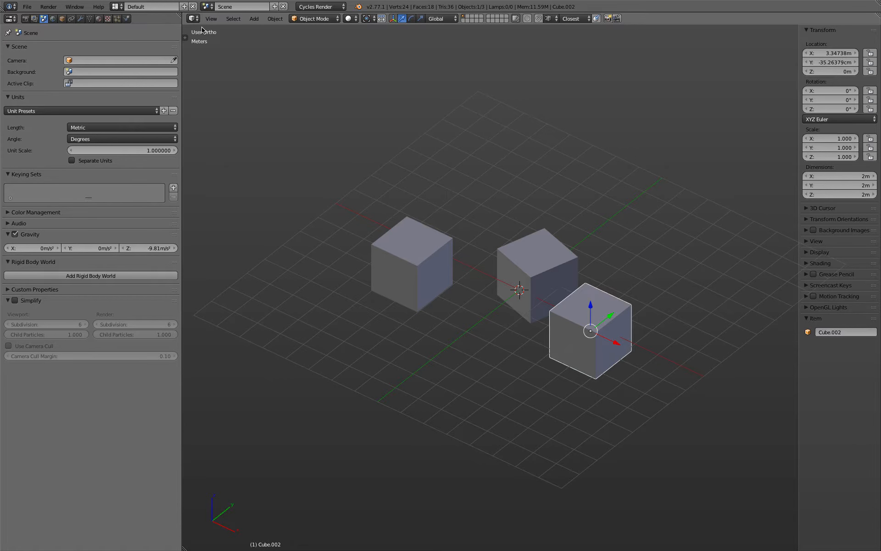
# Move the selected cube up 0.5 m along the global Z axis
pyautogui.press('g')
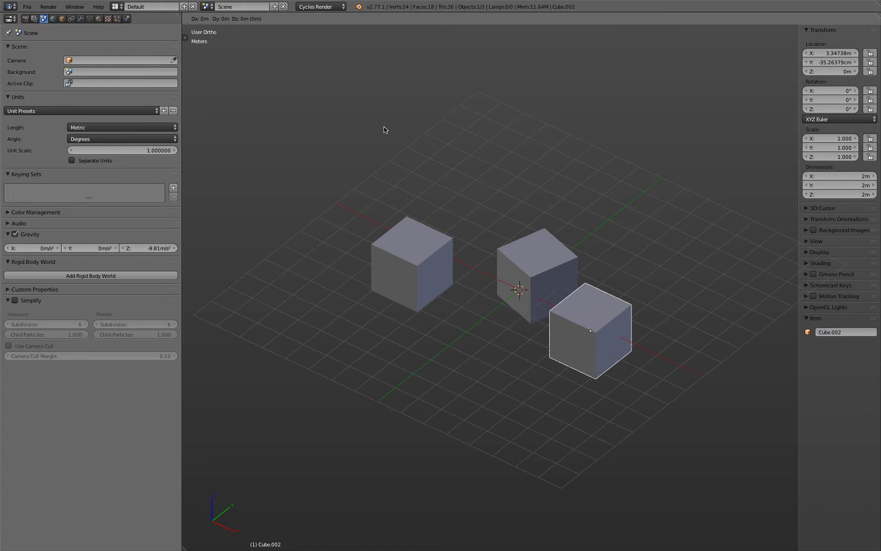
pyautogui.press('z')
pyautogui.write('.5')
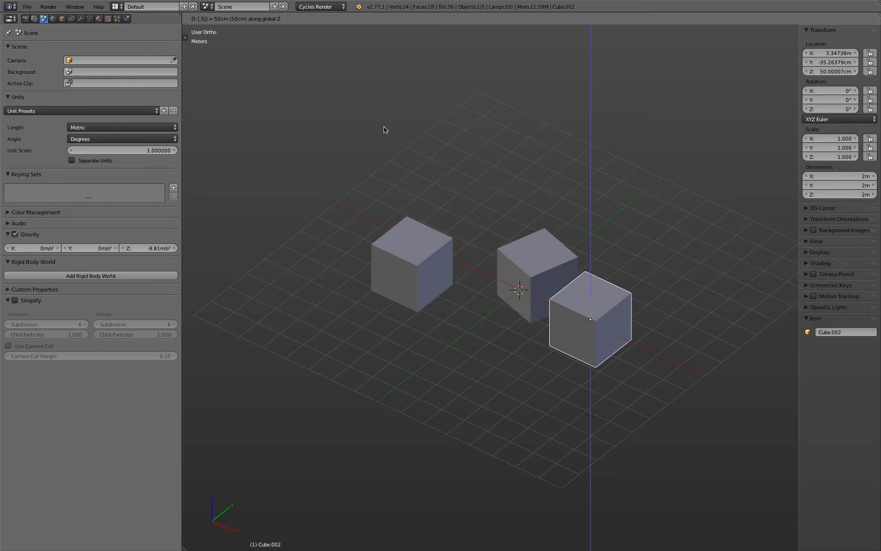
pyautogui.press('Return')
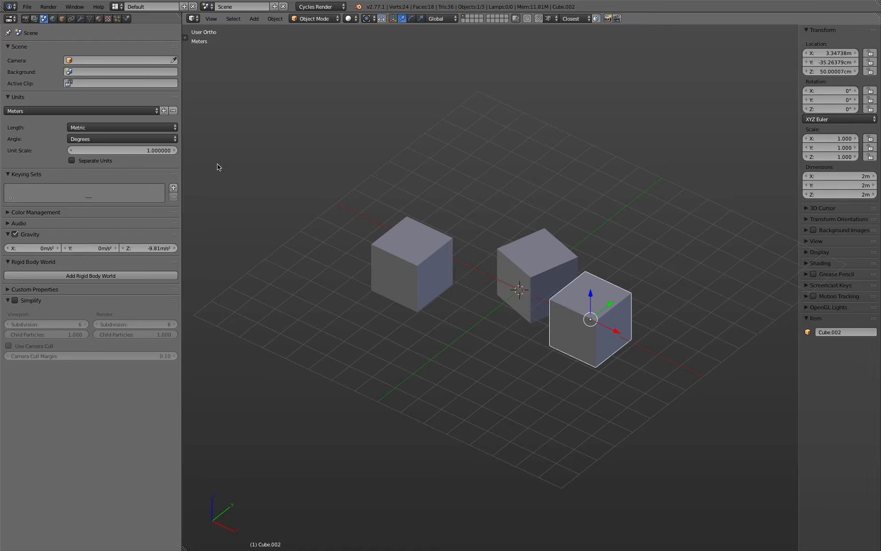
# Change the scene's unit preset to Centimeters
pyautogui.click(88, 128)
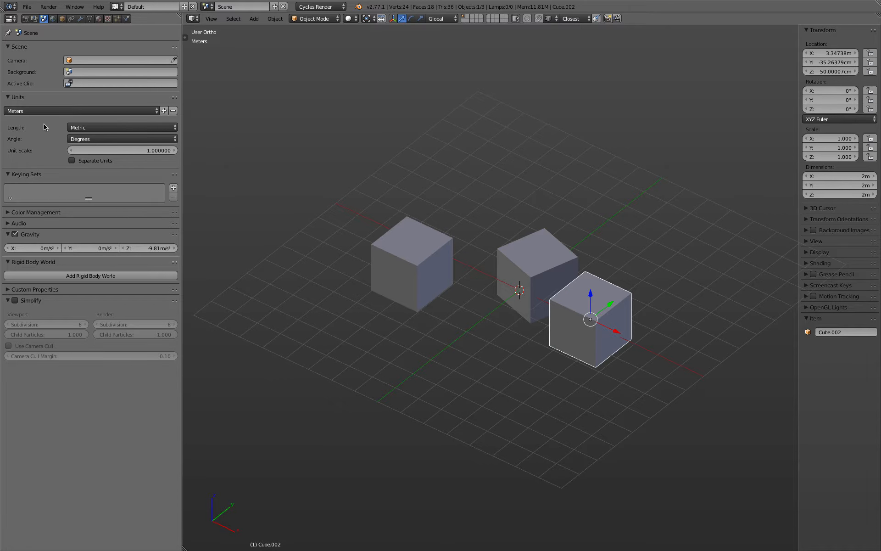
pyautogui.click(31, 111)
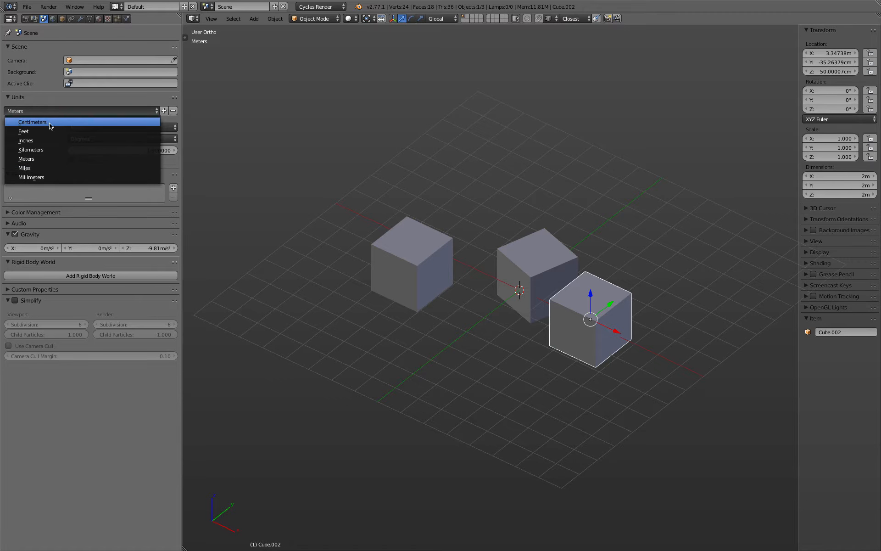
pyautogui.click(50, 124)
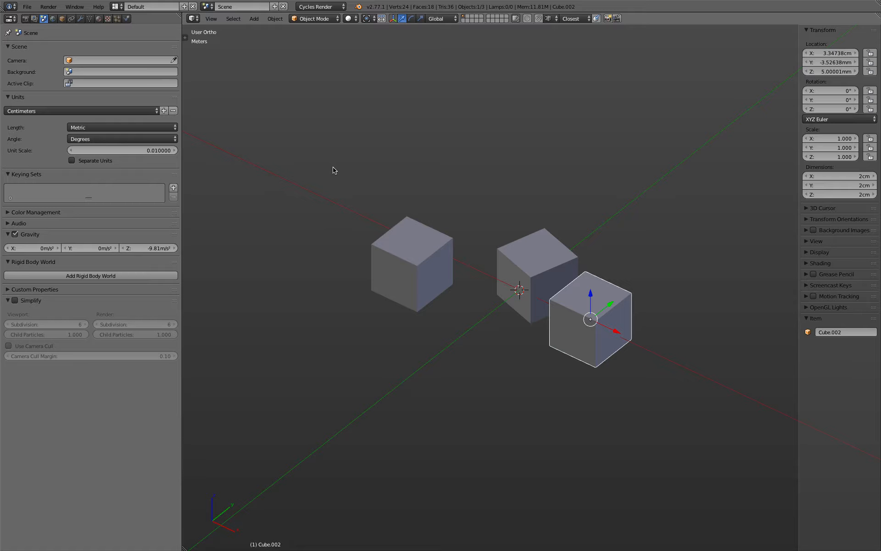
# Move the selected cube up 5 cm along the global Z axis
pyautogui.press('g')
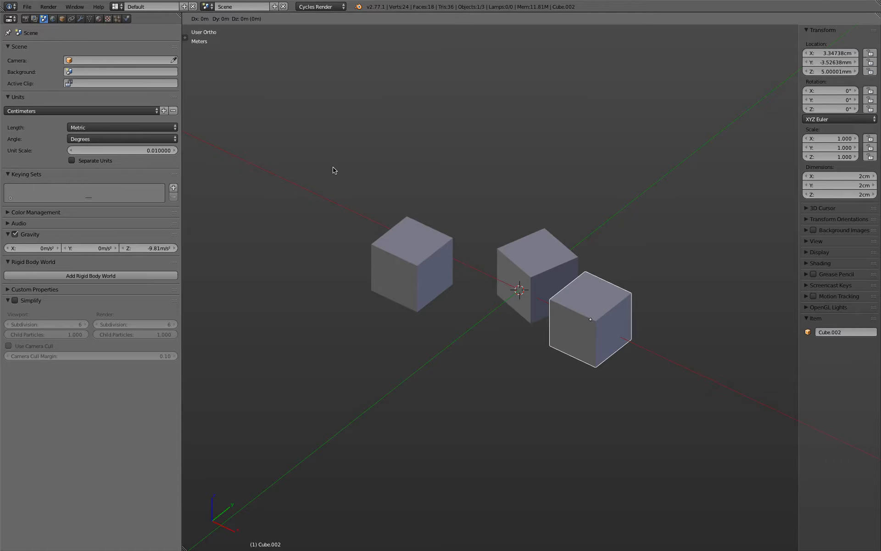
pyautogui.write('z')
pyautogui.write('5')
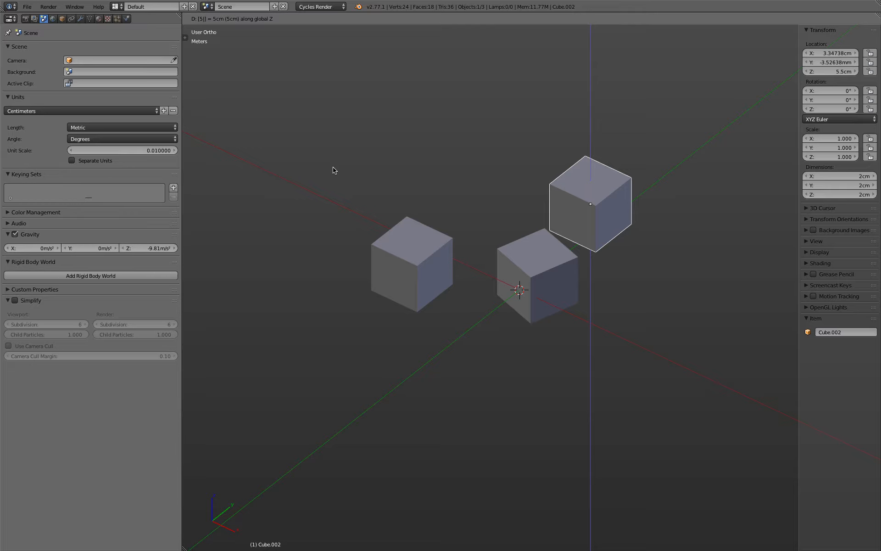
pyautogui.press('Return')
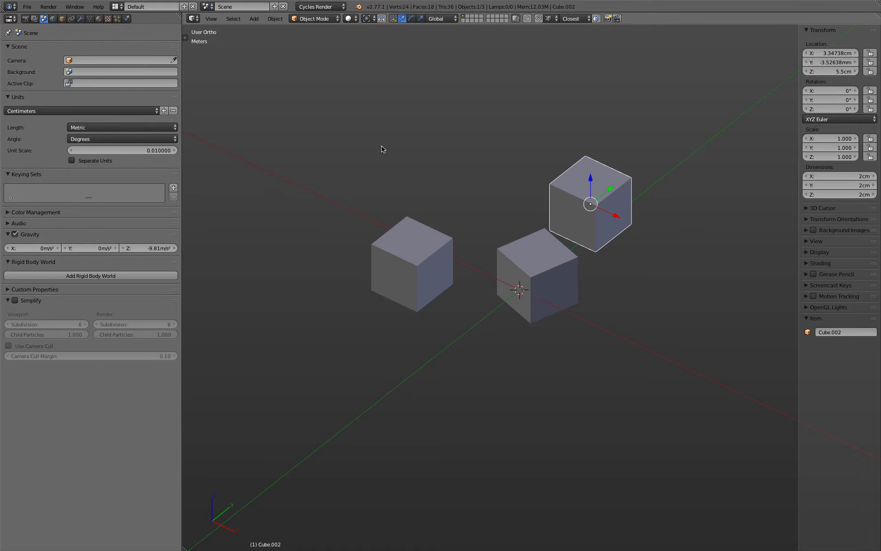
# Toggle Separate Units on and off repeatedly to compare how the cube's location is displayed, leaving it off
pyautogui.click(72, 159)
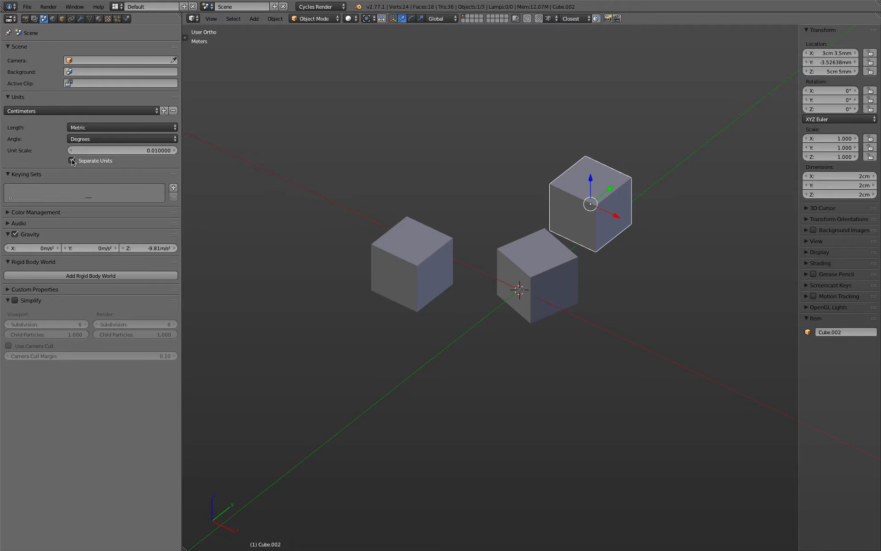
pyautogui.click(72, 160)
pyautogui.click(72, 160)
pyautogui.click(72, 160)
pyautogui.click(72, 161)
pyautogui.click(72, 160)
# Reset the cube's Z location to 0 and move it exactly 5 cm along the global Z axis
pyautogui.click(855, 72)
pyautogui.write('0')
pyautogui.press('Return')
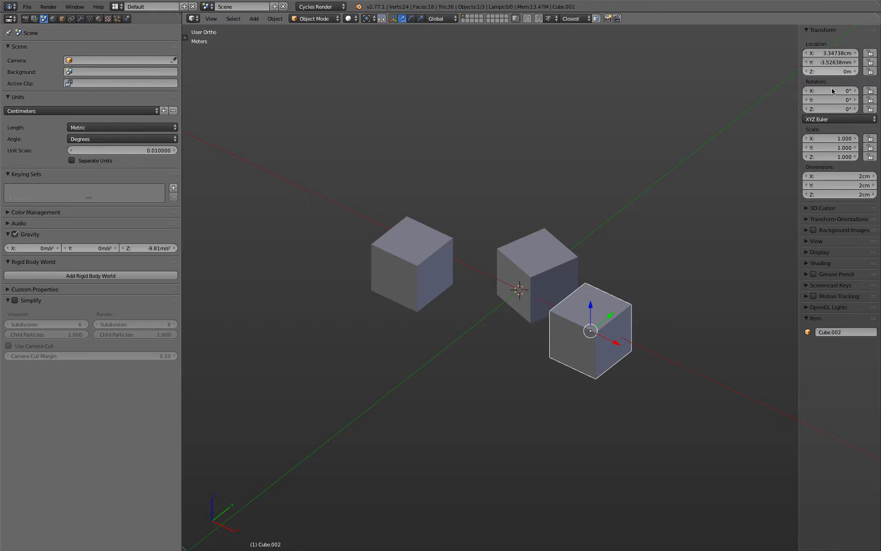
pyautogui.press('g')
pyautogui.press('z')
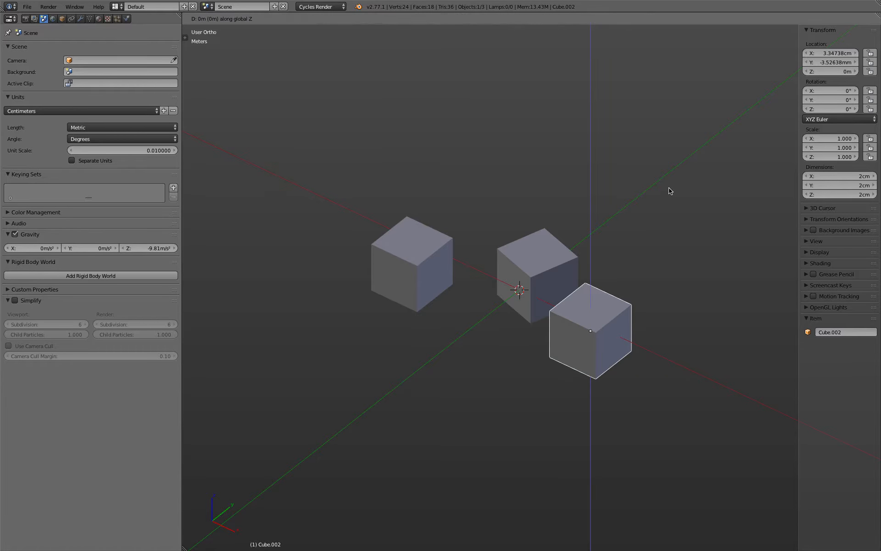
pyautogui.press('5')
pyautogui.press('Return')
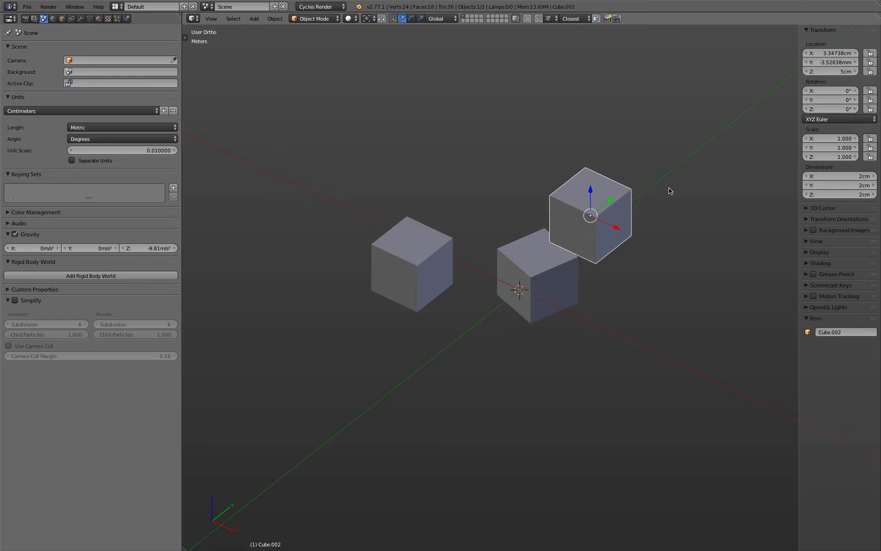
# Add 5 mm to the cube's Z location with Separate Units enabled, and turn Separate Units back off
pyautogui.click(71, 160)
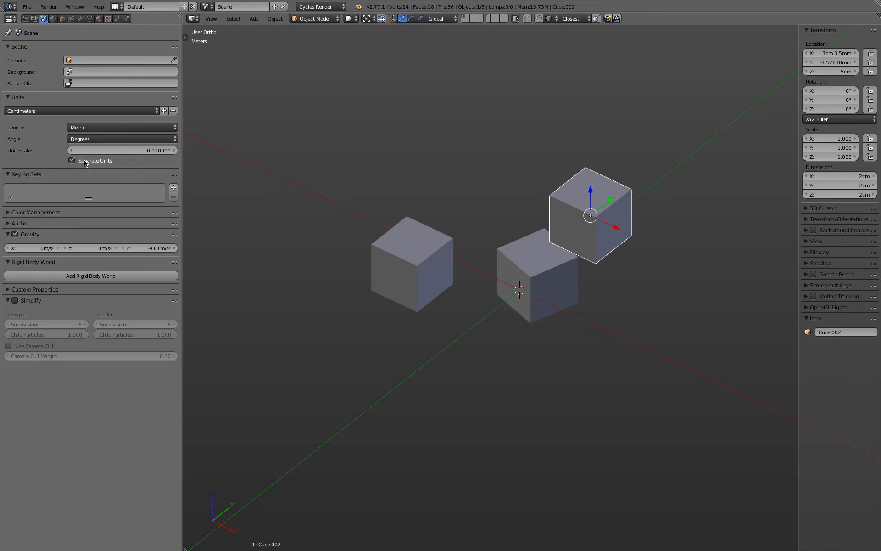
pyautogui.click(830, 70)
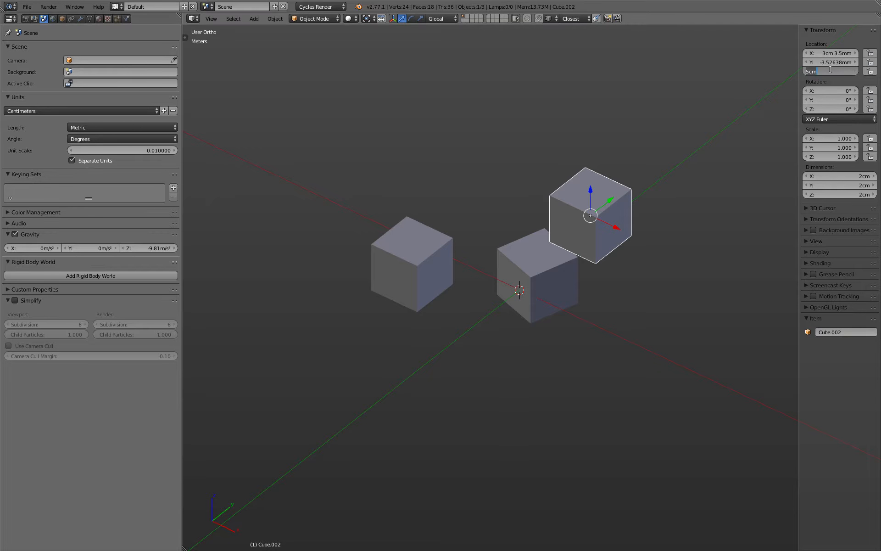
pyautogui.click(831, 70)
pyautogui.write('+5mm')
pyautogui.press('Return')
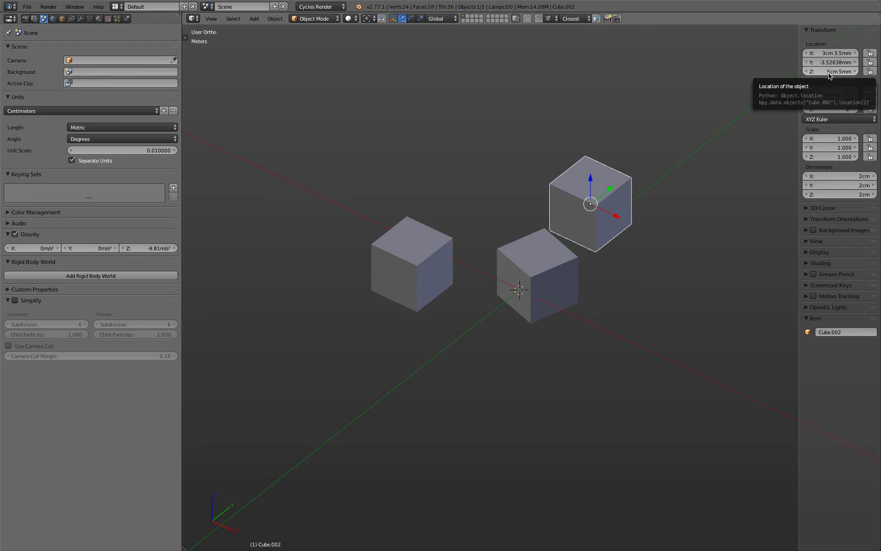
pyautogui.click(72, 161)
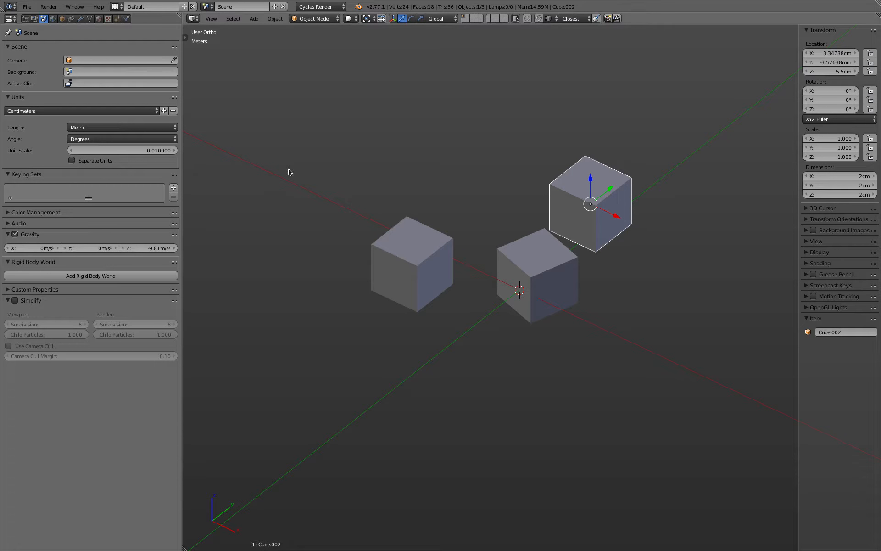
# Rotate the selected cube 25° about the global Y axis
pyautogui.press('KP_1')
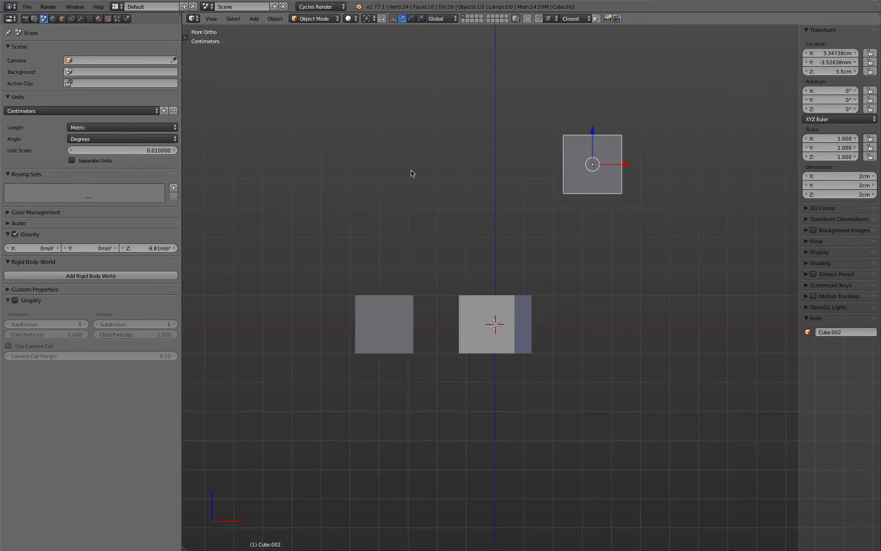
pyautogui.moveTo(443, 157); pyautogui.dragTo(479, 187, button='middle')
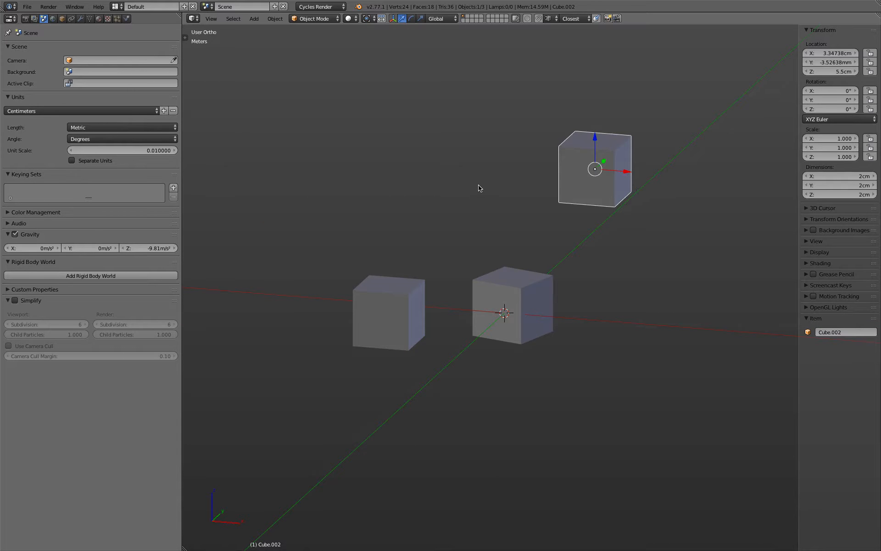
pyautogui.press('r')
pyautogui.press('y')
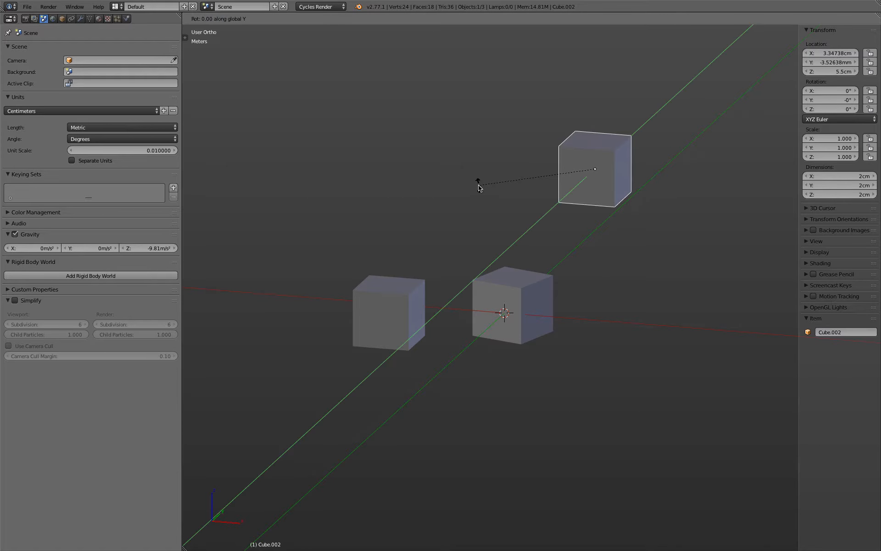
pyautogui.write('25')
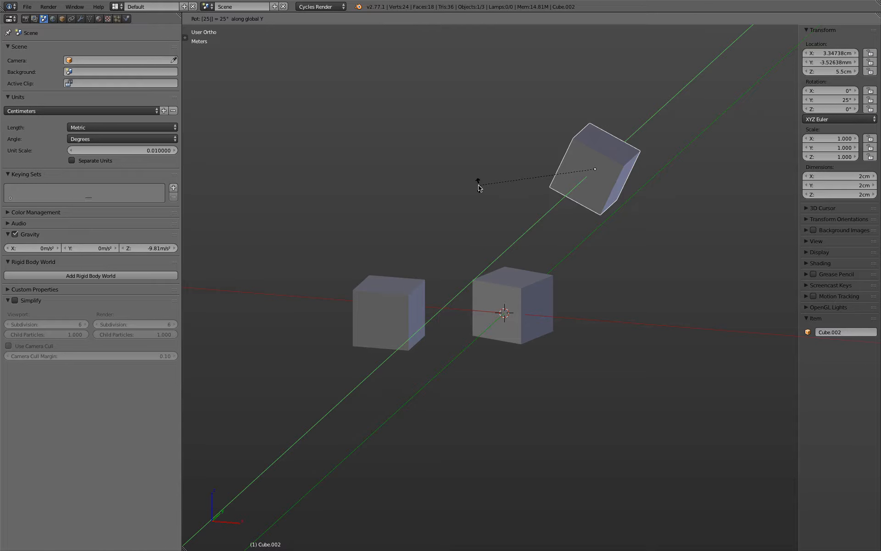
pyautogui.press('Return')
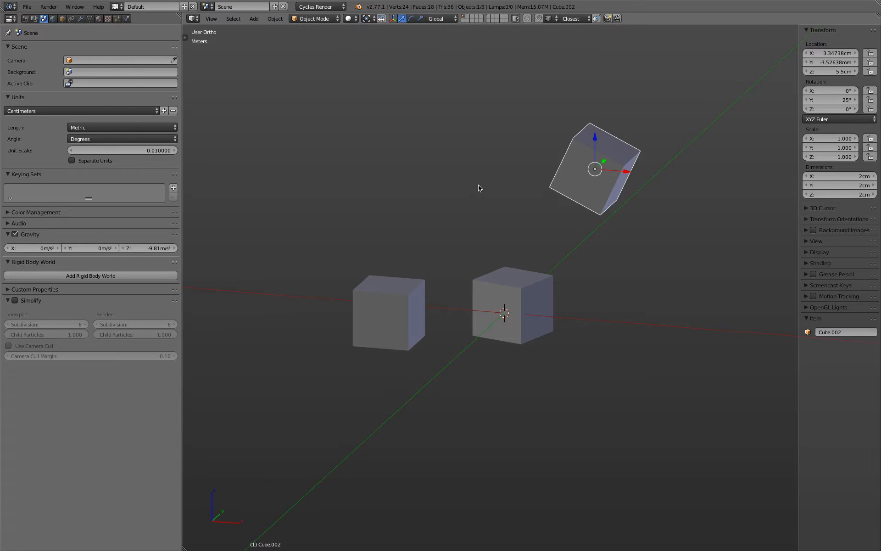
# Scale the unrotated cube at X -3.82 cm by a factor of 2 on all axes, working in top view
pyautogui.press('KP_7')
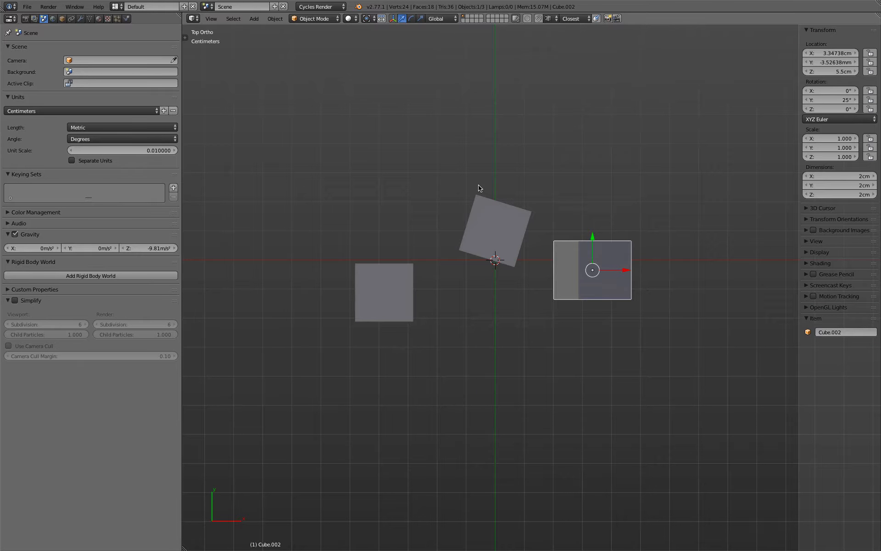
pyautogui.rightClick(388, 285)
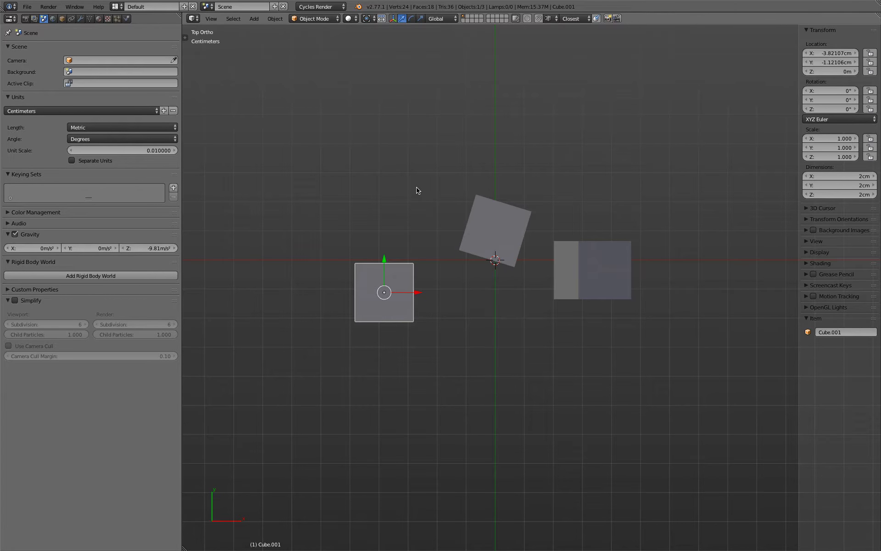
pyautogui.press('s')
pyautogui.press('2')
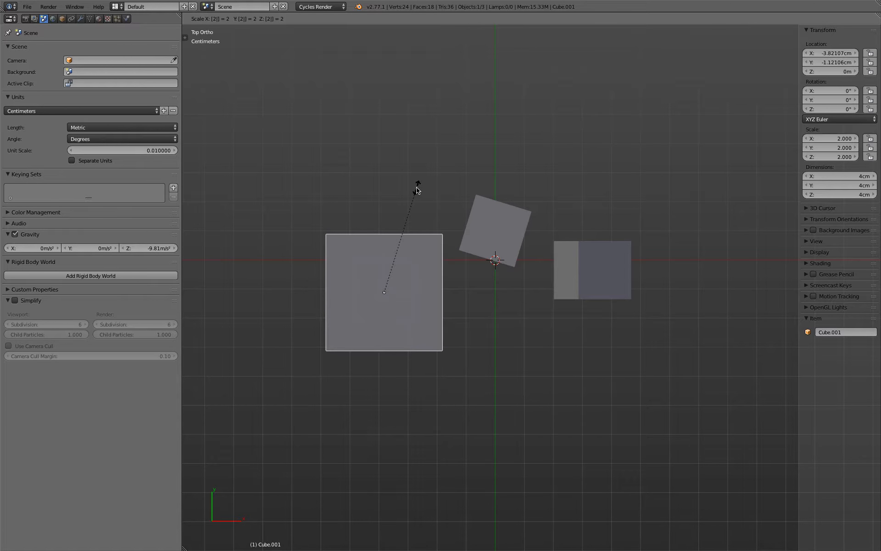
pyautogui.press('Return')
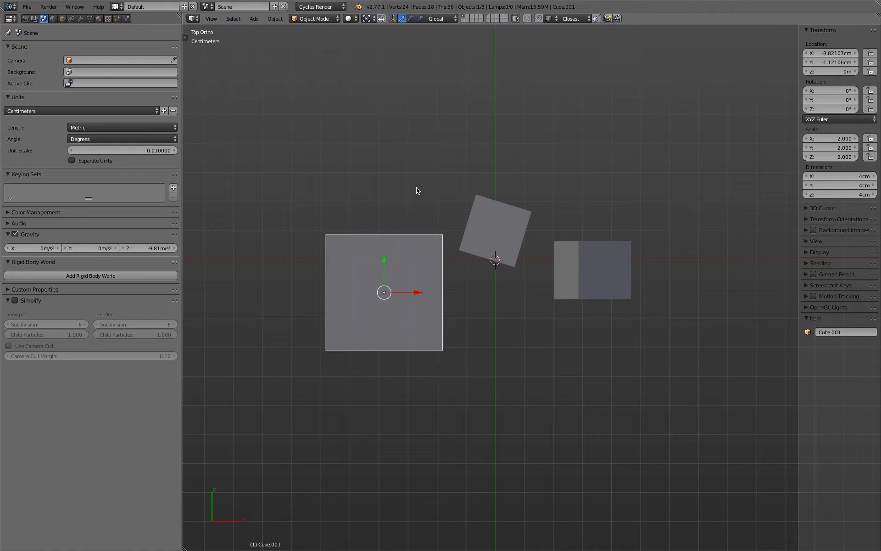
# Scale the same cube by a factor of 0.5 on all axes
pyautogui.write('s1')
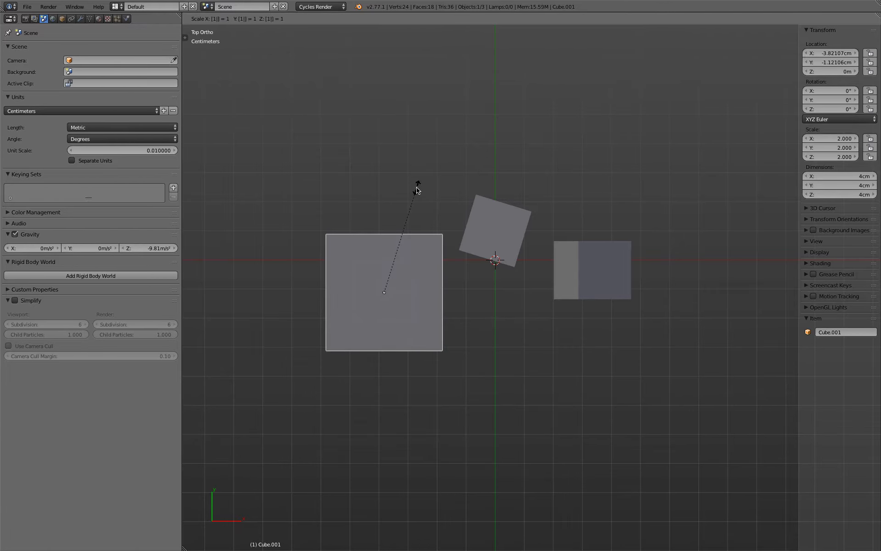
pyautogui.press('BackSpace')
pyautogui.write('.5')
pyautogui.press('Return')
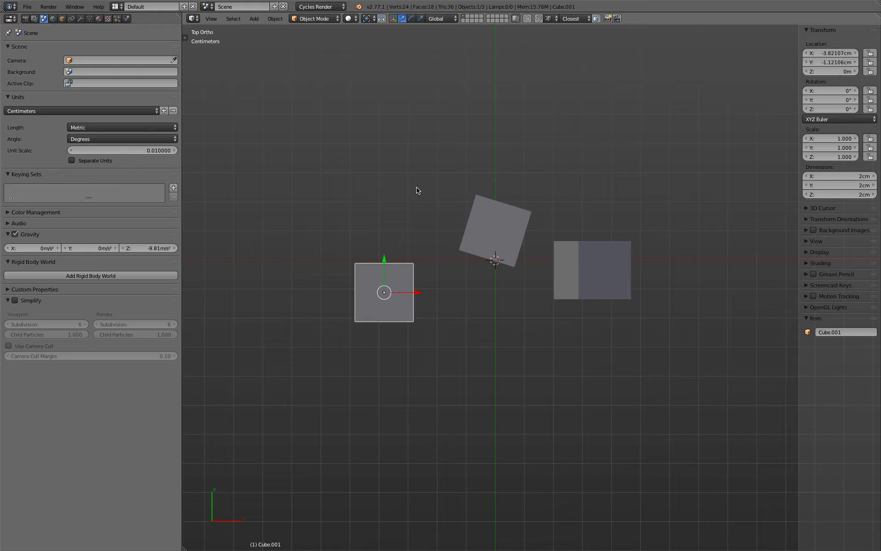
# Scale the selected cube freely to about 1.81 in X and Y only, with the Z axis locked
pyautogui.press('KP_1')
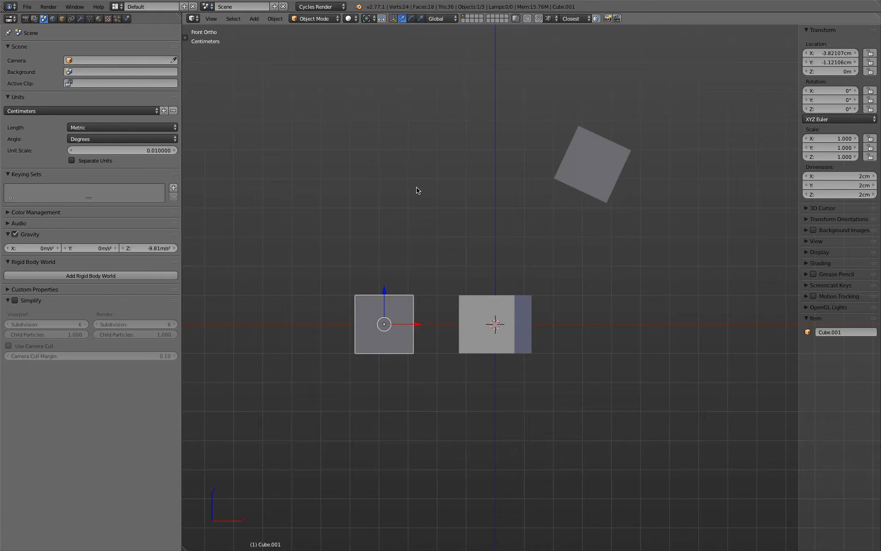
pyautogui.moveTo(416, 187); pyautogui.dragTo(423, 214, button='middle')
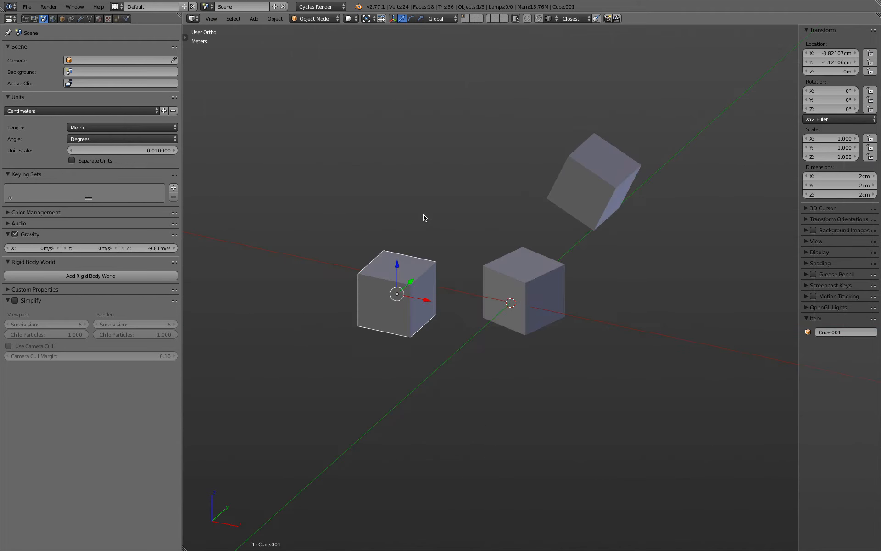
pyautogui.press('s')
pyautogui.press('z')
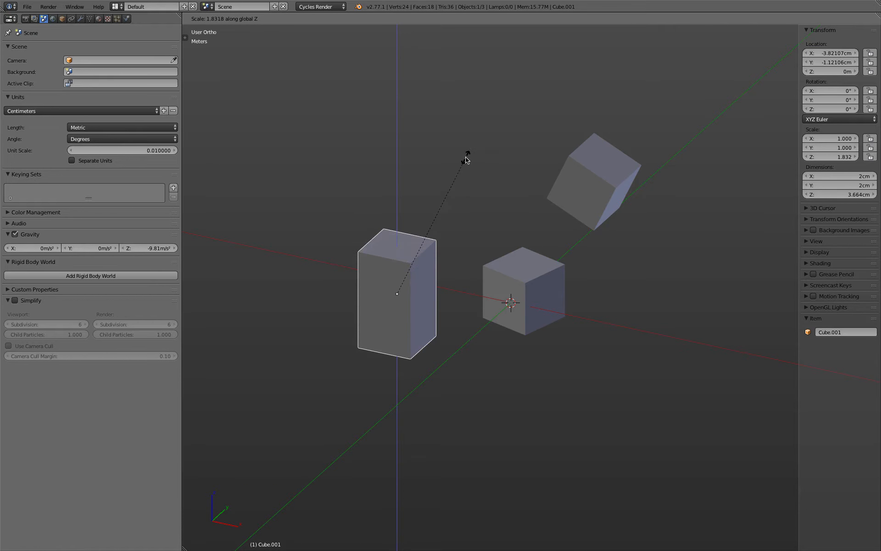
pyautogui.hotkey('shift', 'z')
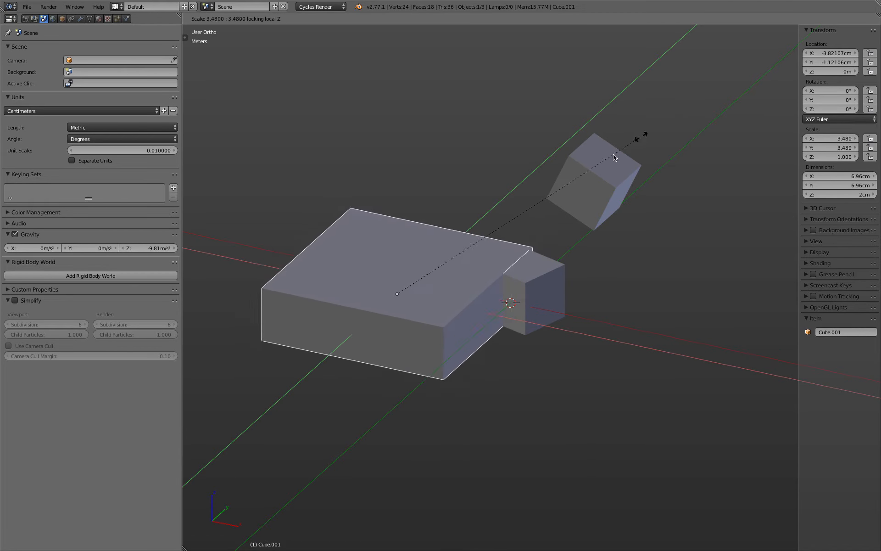
pyautogui.click(512, 205)
# Delete the flattened, widened cube together with the tilted cube, working in top view
pyautogui.scroll(-2, 512, 205)
pyautogui.press('KP_7')
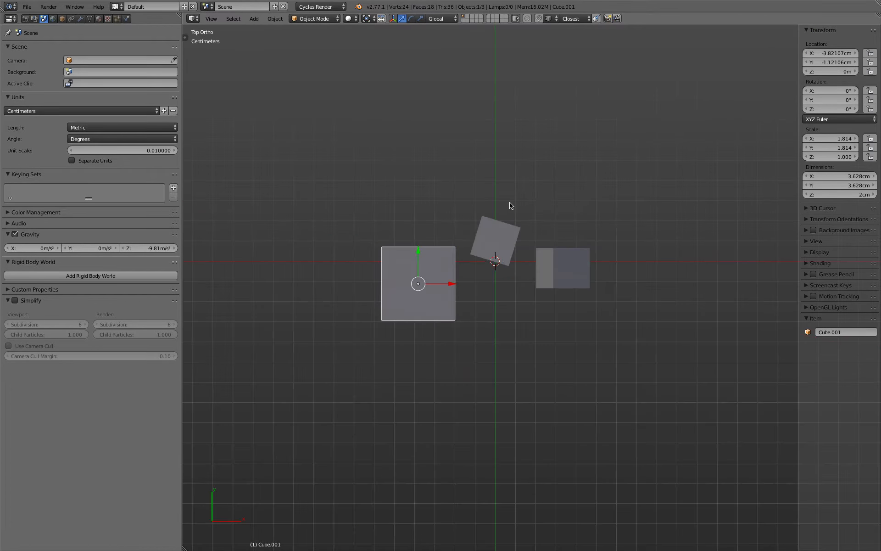
pyautogui.keyDown('shift'); pyautogui.click(571, 275); pyautogui.keyUp('shift')
pyautogui.press('x')
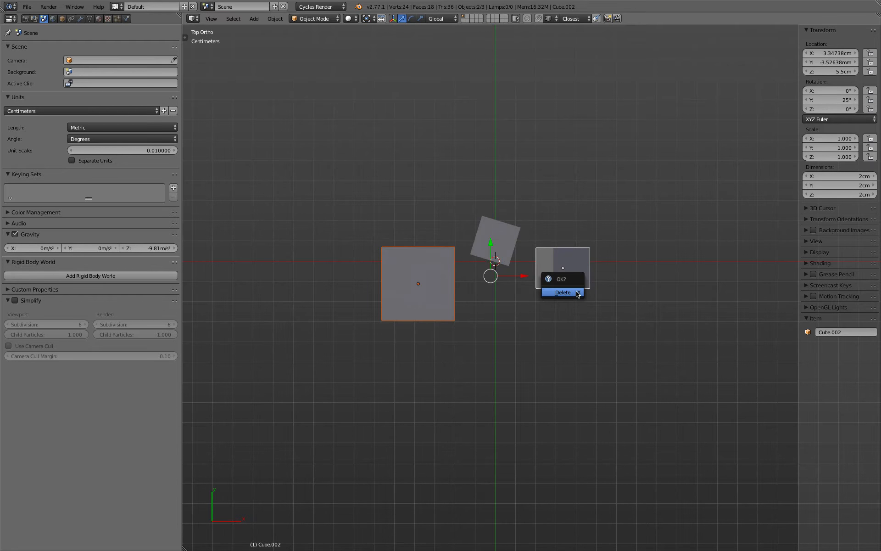
pyautogui.click(569, 278)
# Duplicate the remaining cube twice, placing the copies at about X -2.98, Y -1.5 cm and X 3.5, Y -3.59 cm
pyautogui.rightClick(507, 258)
pyautogui.hotkey('shift', 'd')
pyautogui.click(448, 288)
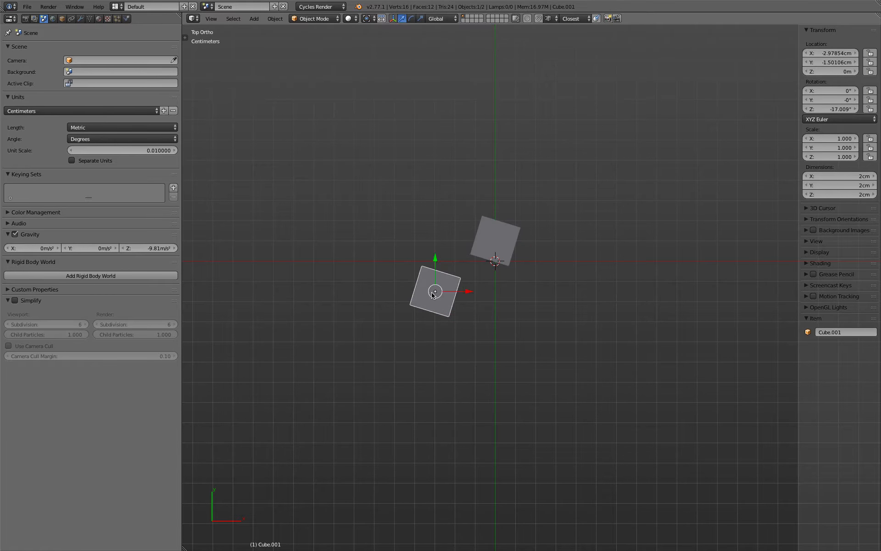
pyautogui.hotkey('shift', 'd')
pyautogui.click(563, 334)
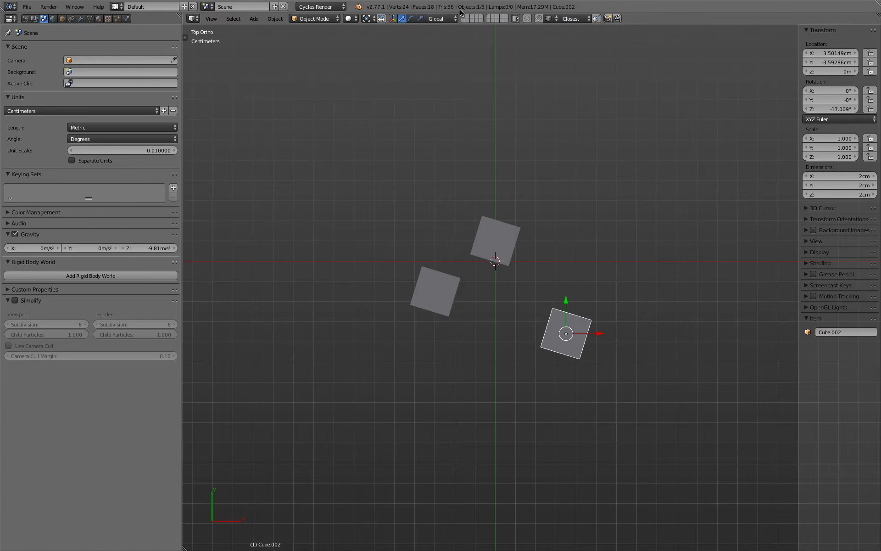
pyautogui.click(442, 19)
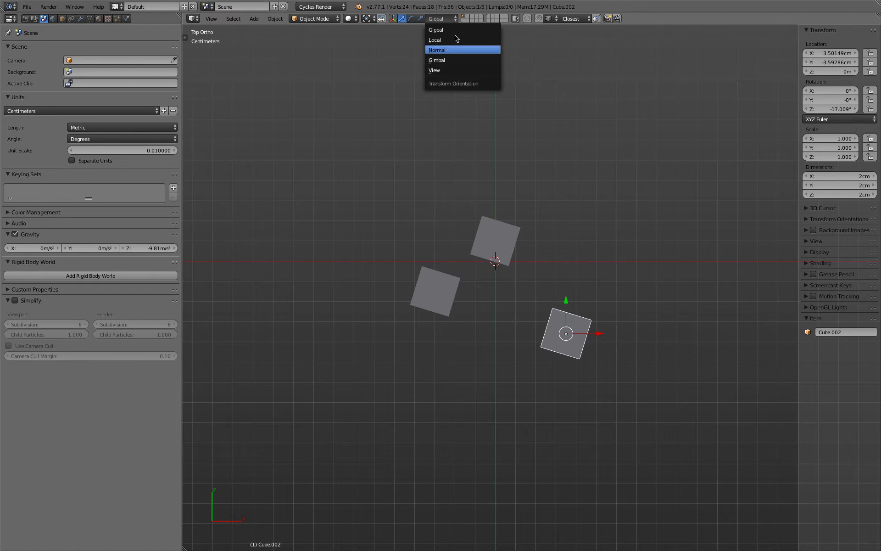
pyautogui.click(440, 21)
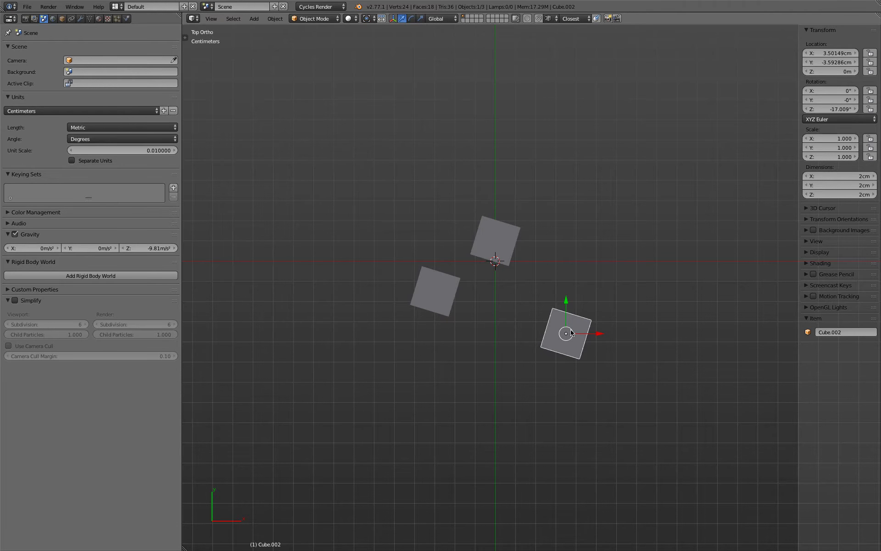
pyautogui.rightClick(429, 284)
pyautogui.rightClick(492, 236)
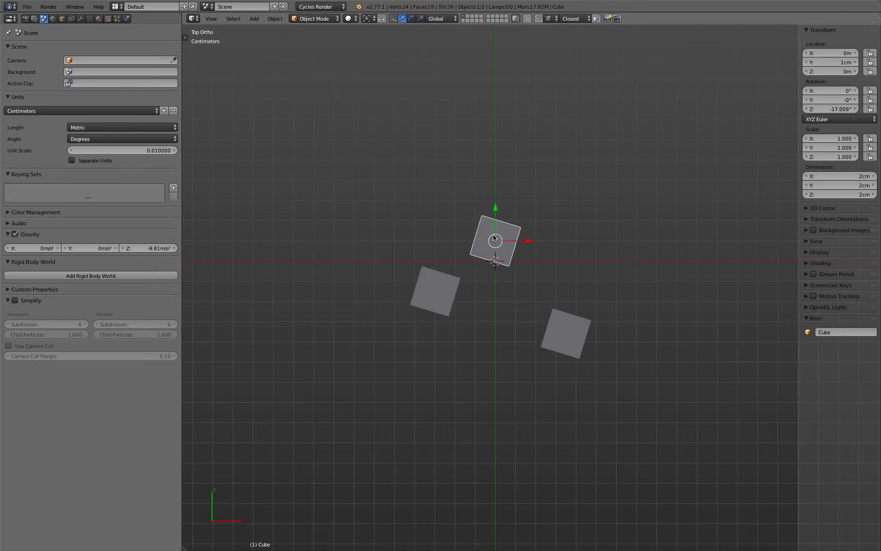
pyautogui.rightClick(563, 323)
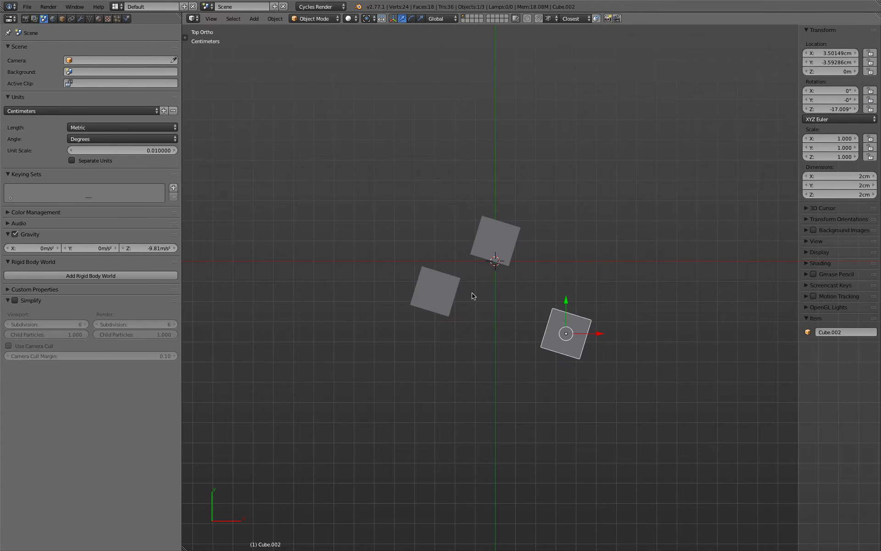
pyautogui.rightClick(437, 292)
pyautogui.rightClick(493, 246)
# Select the first copy and the original cube, and try to rotate both about their shared centre
pyautogui.rightClick(436, 292)
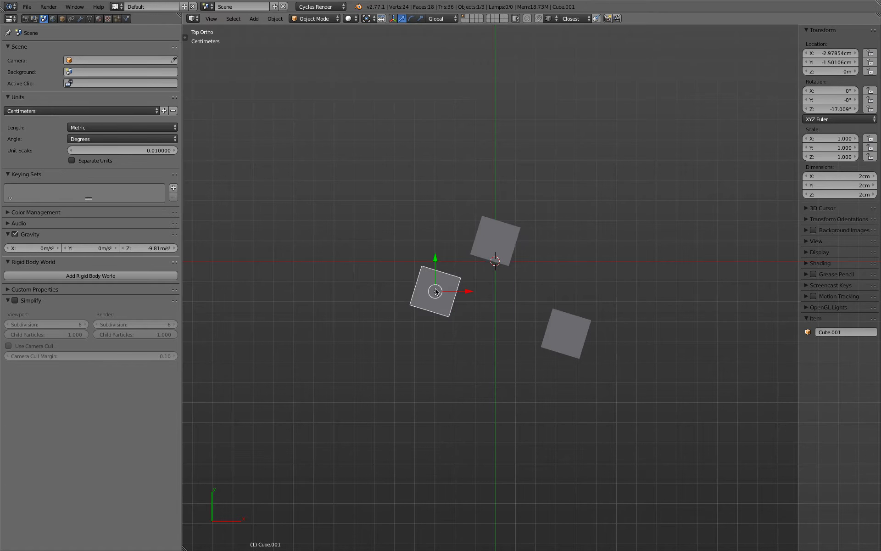
pyautogui.keyDown('shift'); pyautogui.rightClick(508, 236); pyautogui.keyUp('shift')
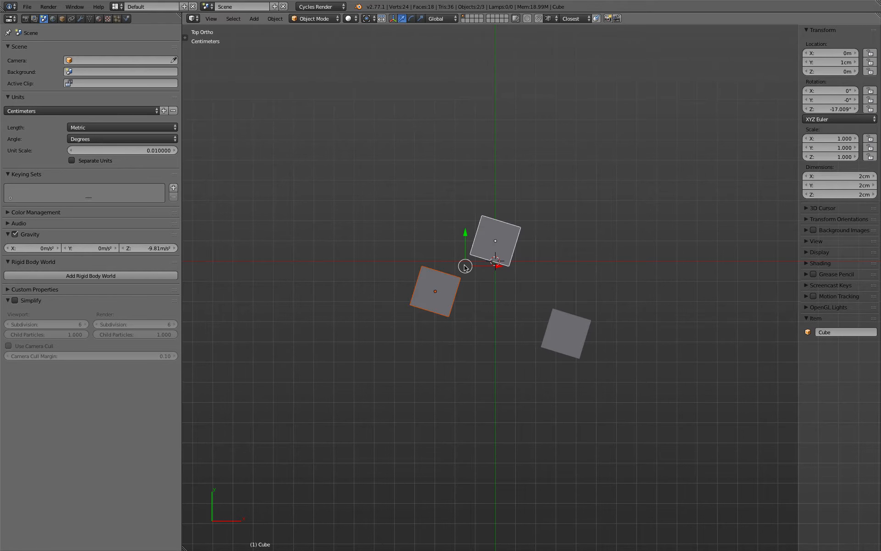
pyautogui.press('r')
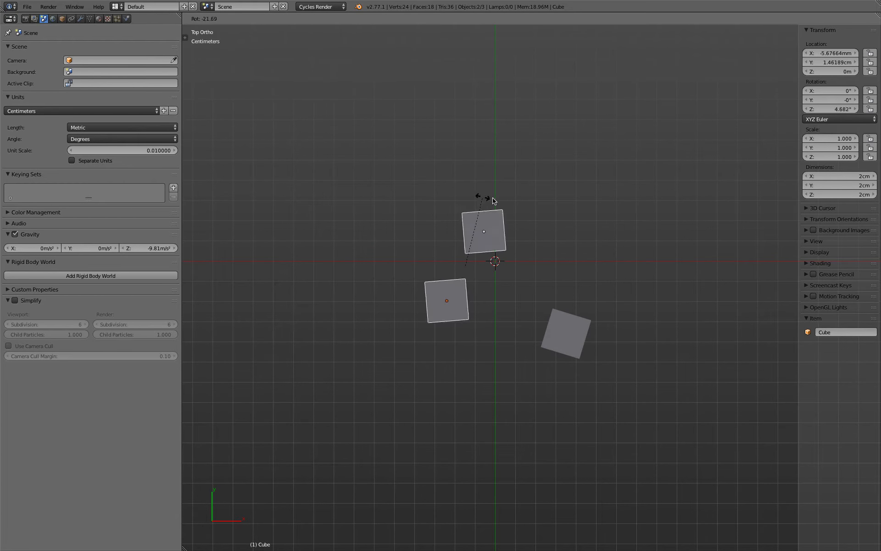
pyautogui.rightClick(554, 278)
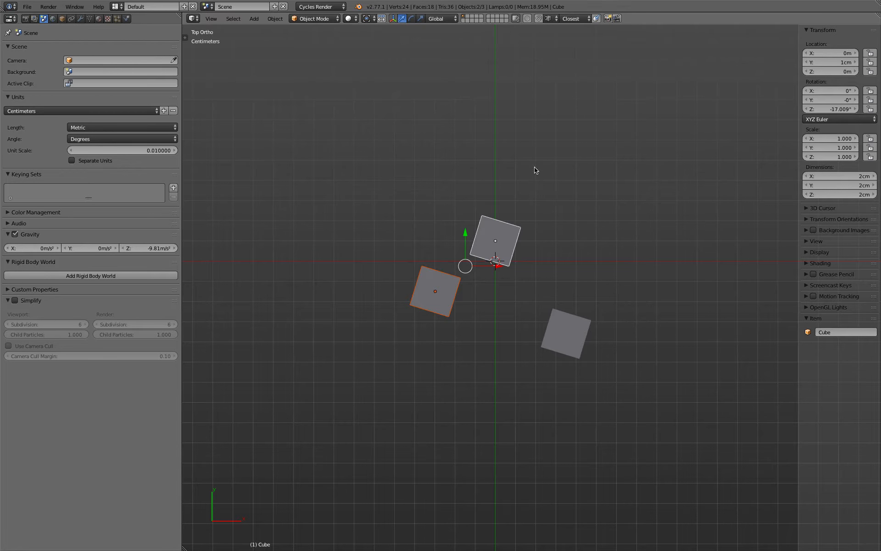
# Add the third cube to the selection and try to rotate all three about their shared centre
pyautogui.keyDown('shift'); pyautogui.rightClick(565, 323); pyautogui.keyUp('shift')
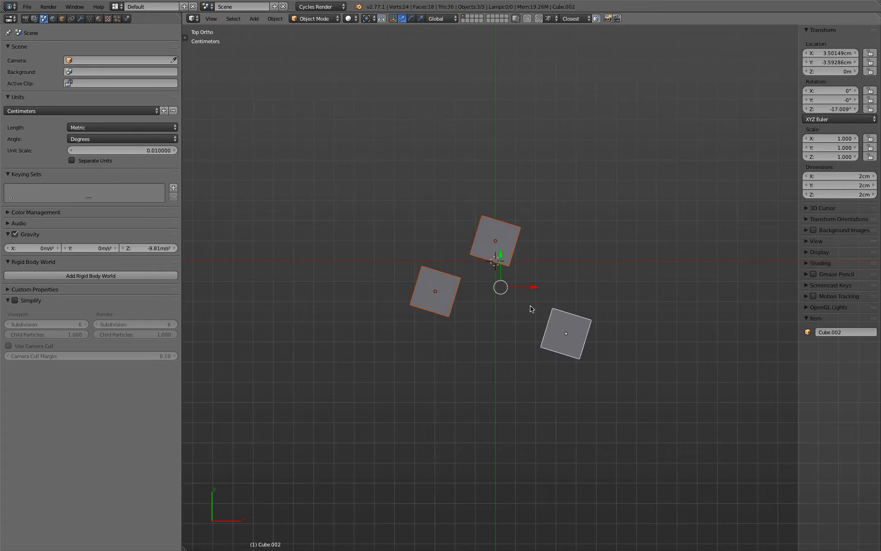
pyautogui.press('r')
pyautogui.rightClick(584, 254)
pyautogui.press('r')
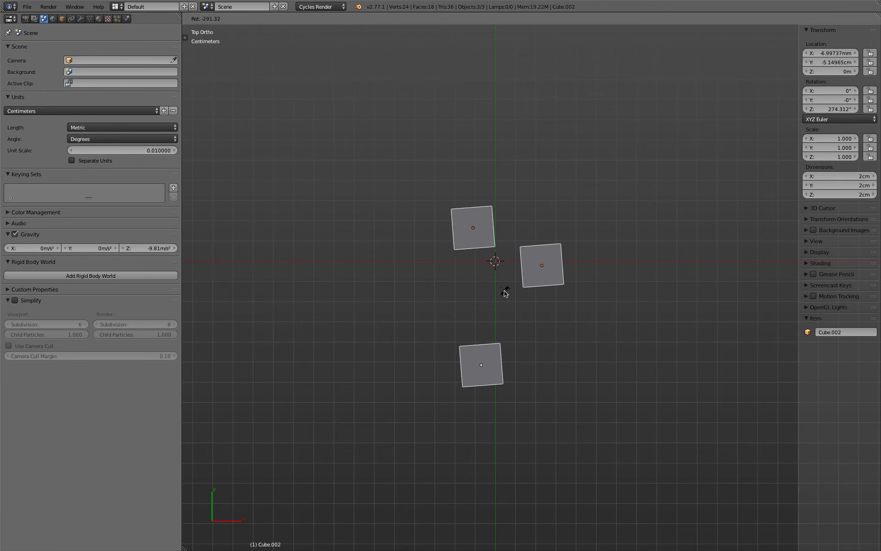
pyautogui.click(509, 290)
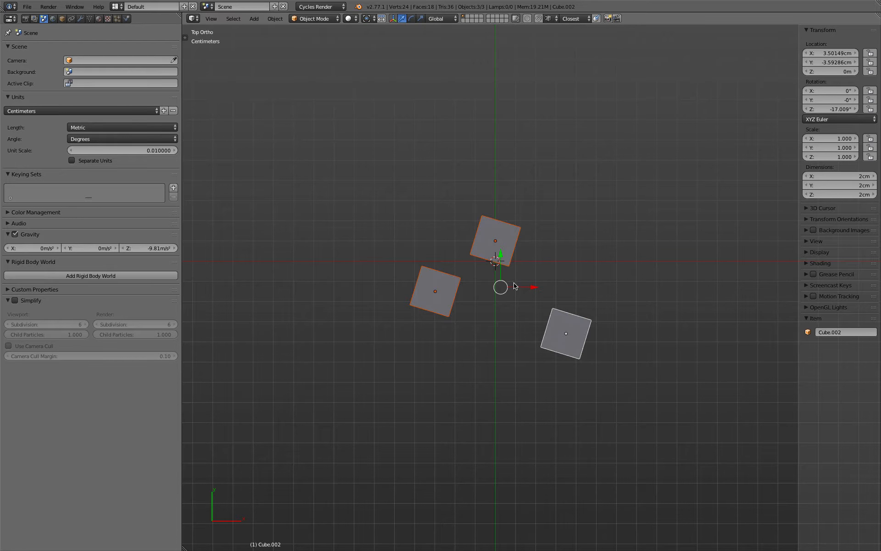
# Try free rotations of the three cubes, starting both far from and close to their shared pivot
pyautogui.press('r')
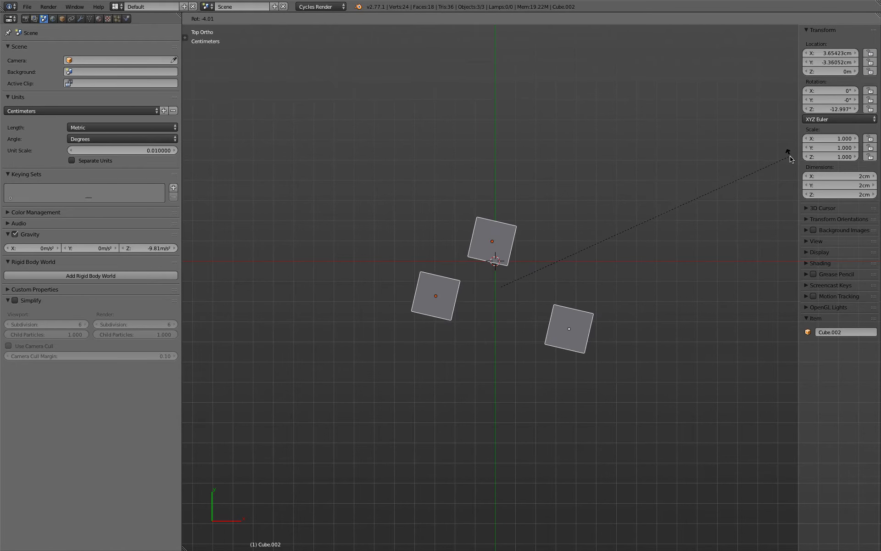
pyautogui.rightClick(789, 184)
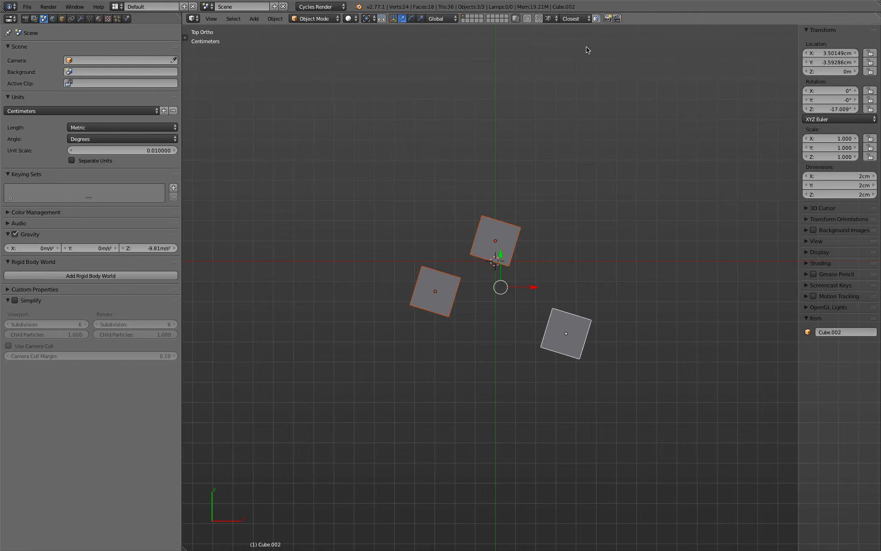
pyautogui.press('r')
pyautogui.rightClick(494, 34)
pyautogui.press('r')
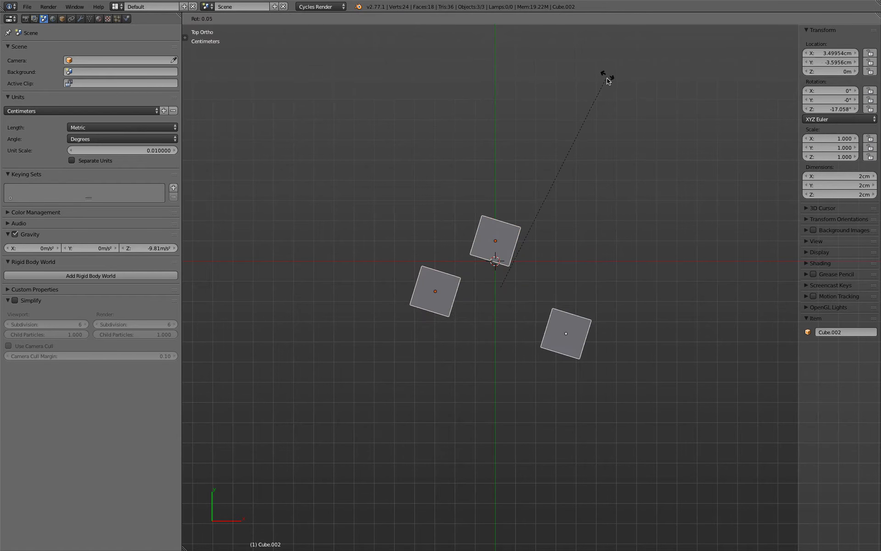
pyautogui.rightClick(547, 251)
pyautogui.press('r')
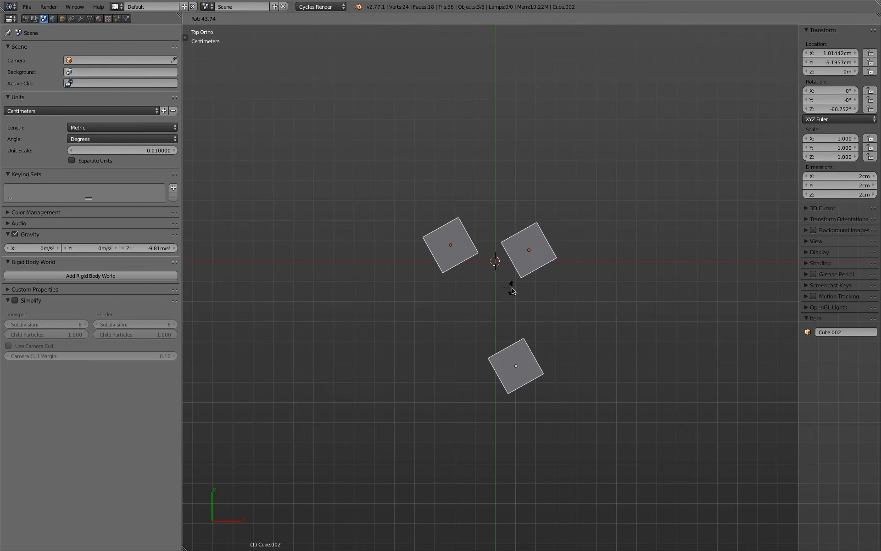
pyautogui.rightClick(514, 291)
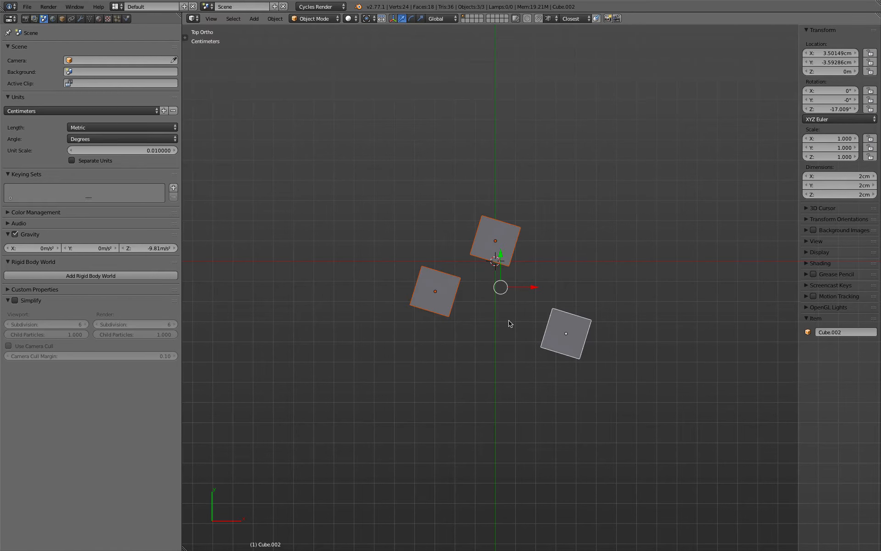
# Set the pivot point to Individual Origins and rotate the three cubes freely to a Z rotation of about -47.4°
pyautogui.click(369, 19)
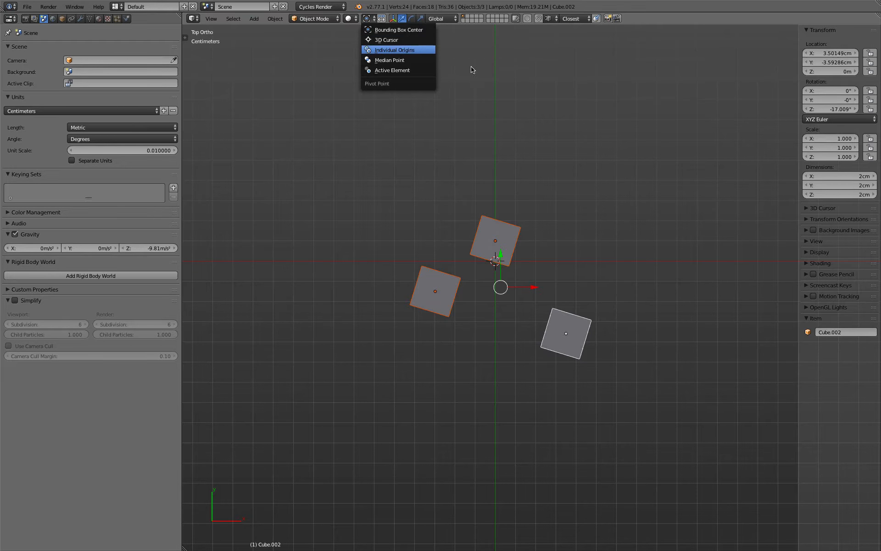
pyautogui.click(369, 18)
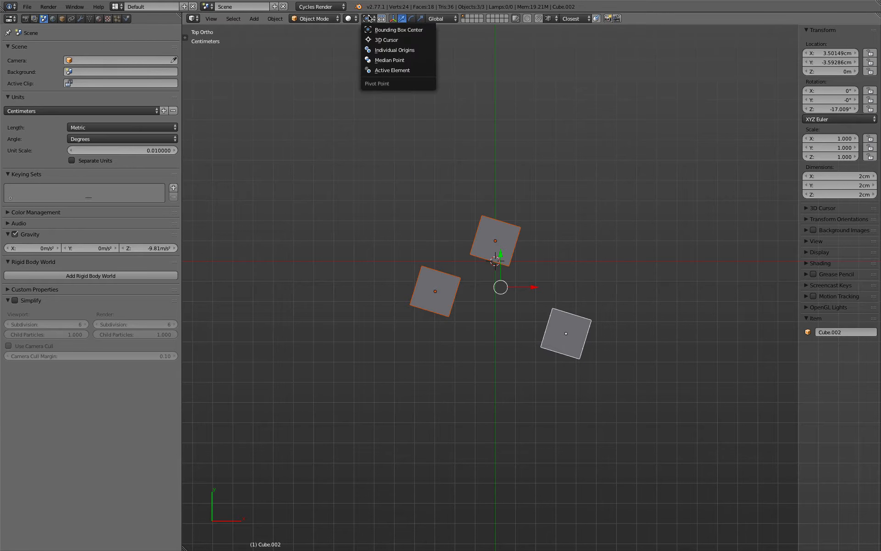
pyautogui.click(417, 54)
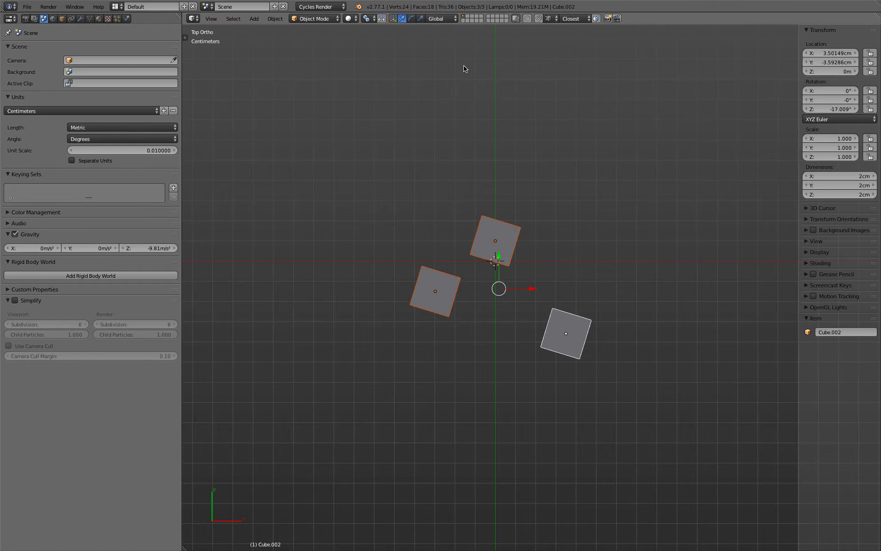
pyautogui.press('r')
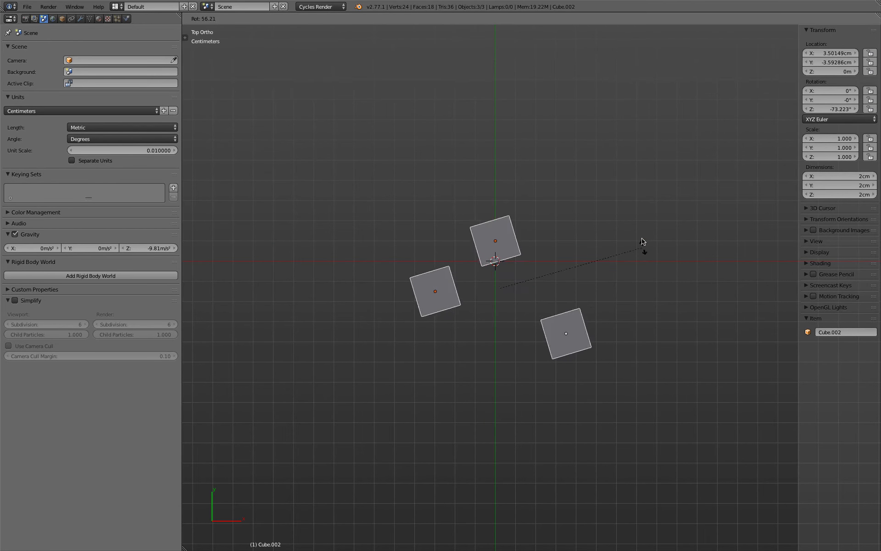
pyautogui.click(615, 190)
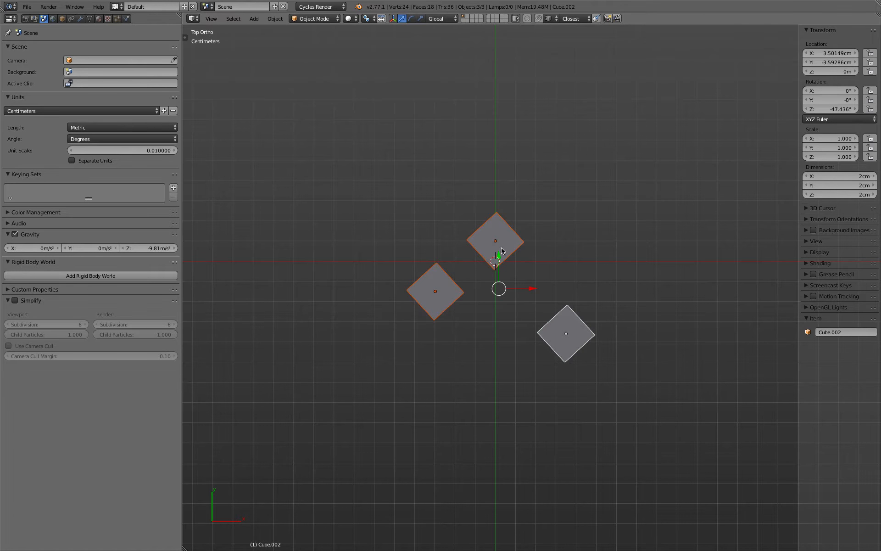
# Select all three cubes again, the leftmost one last, and try to scale them about their individual origins
pyautogui.rightClick(563, 332)
pyautogui.keyDown('shift'); pyautogui.rightClick(505, 252); pyautogui.keyUp('shift')
pyautogui.keyDown('shift'); pyautogui.rightClick(445, 302); pyautogui.keyUp('shift')
pyautogui.press('s')
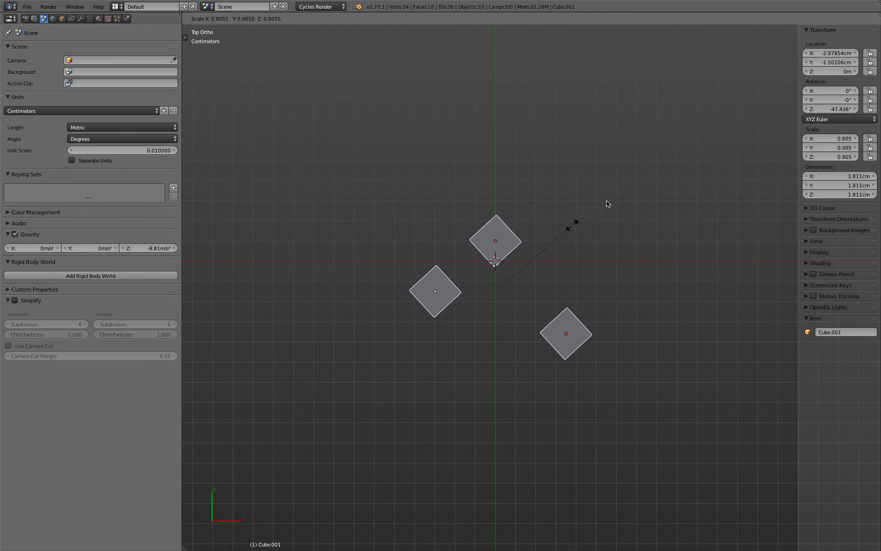
pyautogui.press('Escape')
# Try scaling the three cubes about the Bounding Box Center pivot, and set the pivot point to Median Point
pyautogui.click(372, 19)
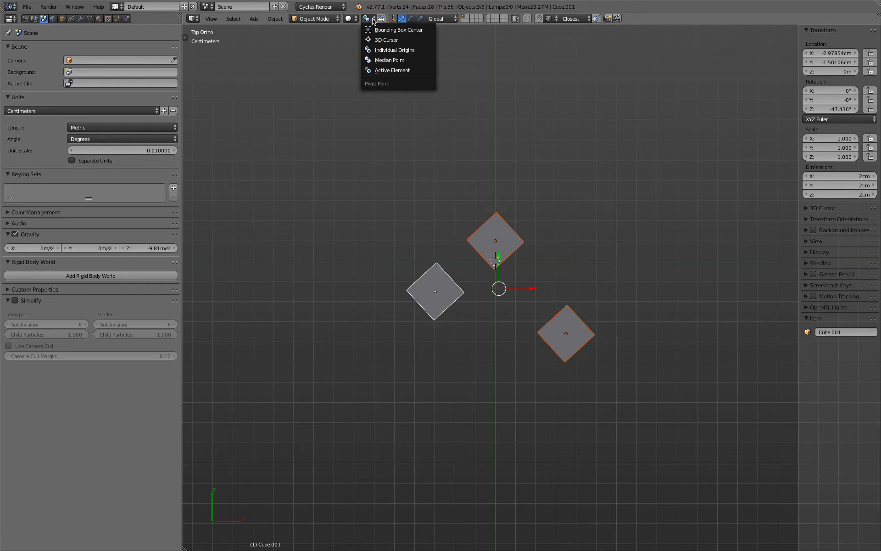
pyautogui.click(388, 30)
pyautogui.press('s')
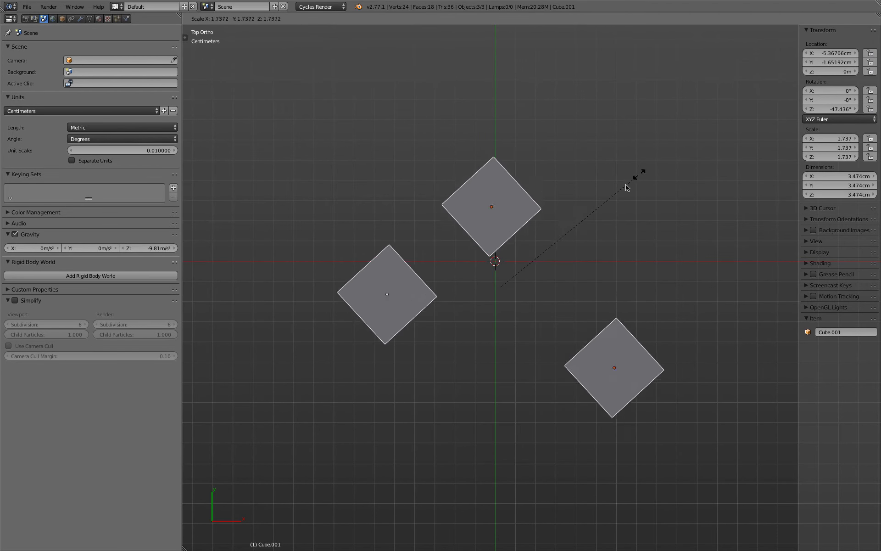
pyautogui.press('Escape')
pyautogui.click(382, 18)
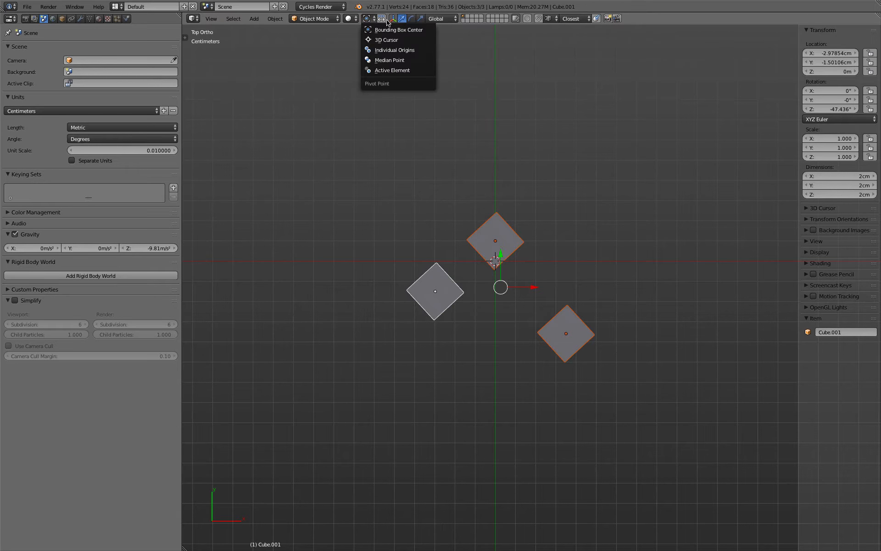
pyautogui.click(417, 63)
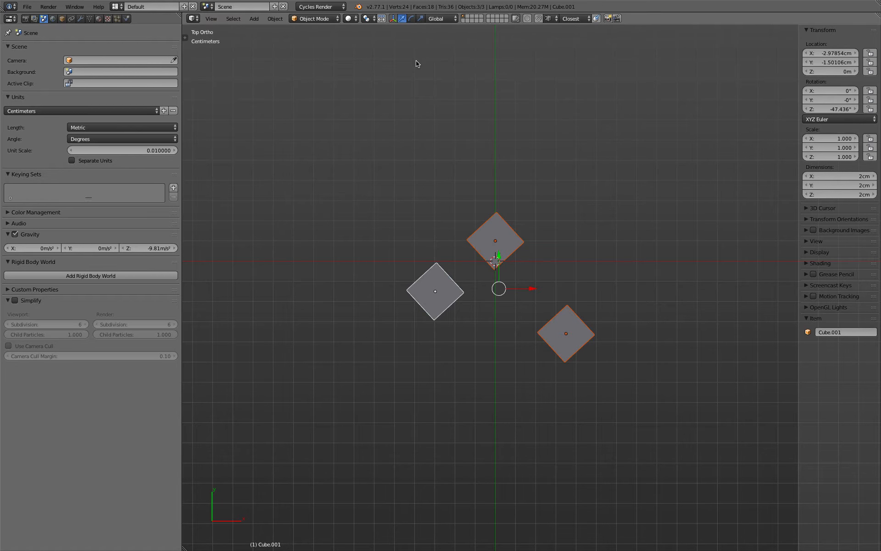
# Set the pivot point to Active Element and reselect the three cubes so that the leftmost one is active
pyautogui.click(367, 18)
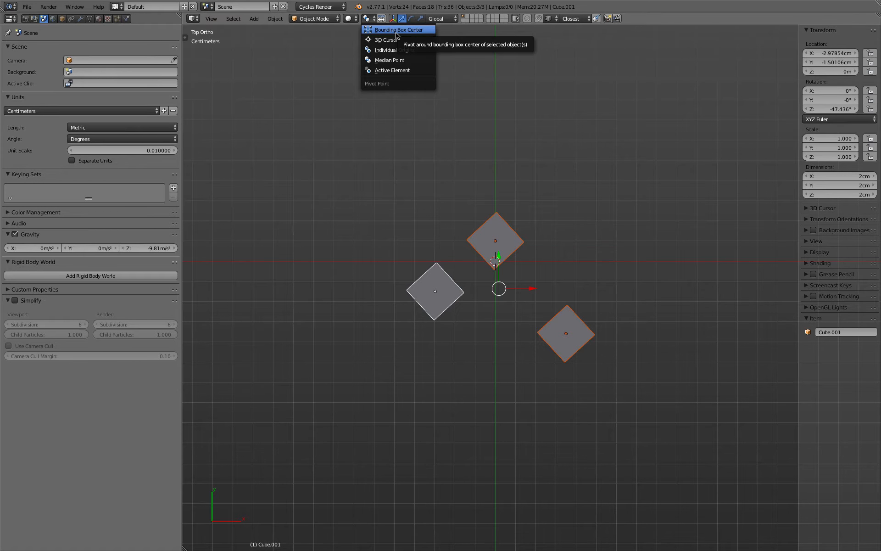
pyautogui.click(401, 75)
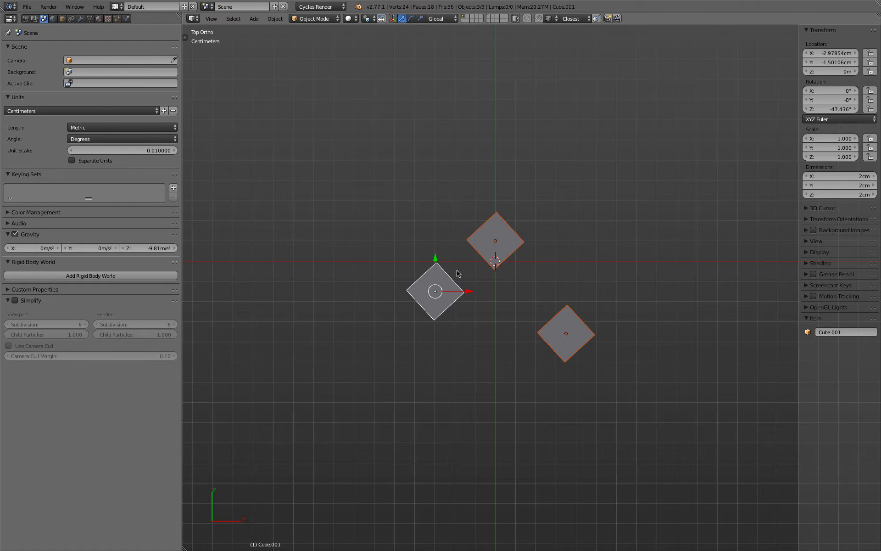
pyautogui.rightClick(577, 335)
pyautogui.keyDown('shift'); pyautogui.rightClick(507, 248); pyautogui.keyUp('shift')
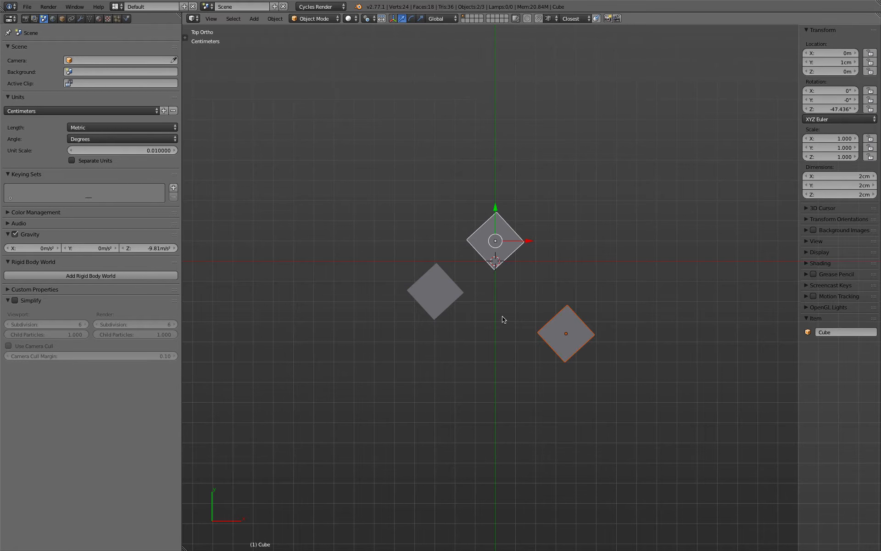
pyautogui.keyDown('shift'); pyautogui.rightClick(429, 296); pyautogui.keyUp('shift')
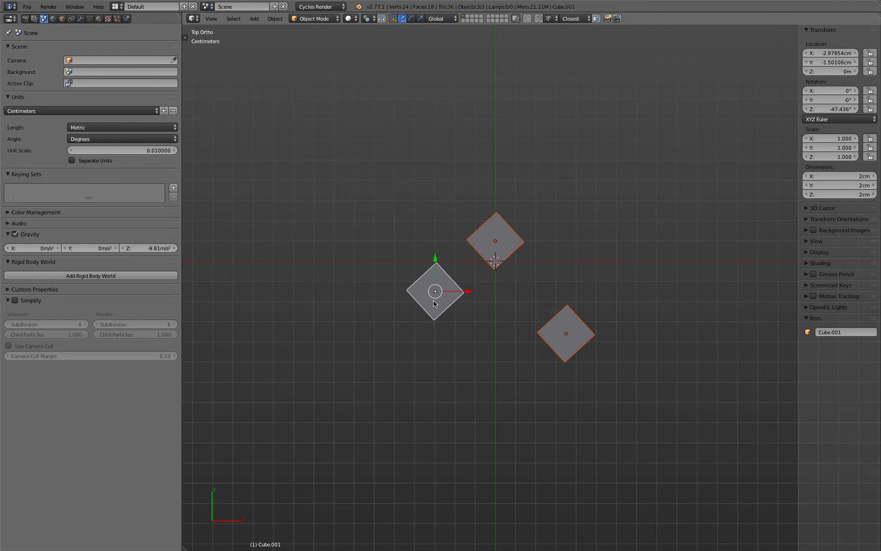
# Try to rotate and scale the three cubes about the active cube in the top view
pyautogui.press('r')
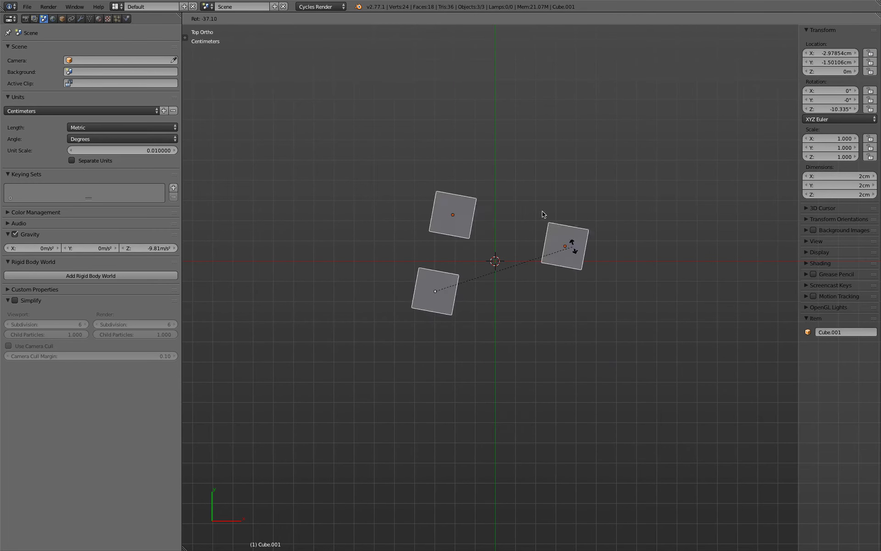
pyautogui.click(609, 274)
pyautogui.press('s')
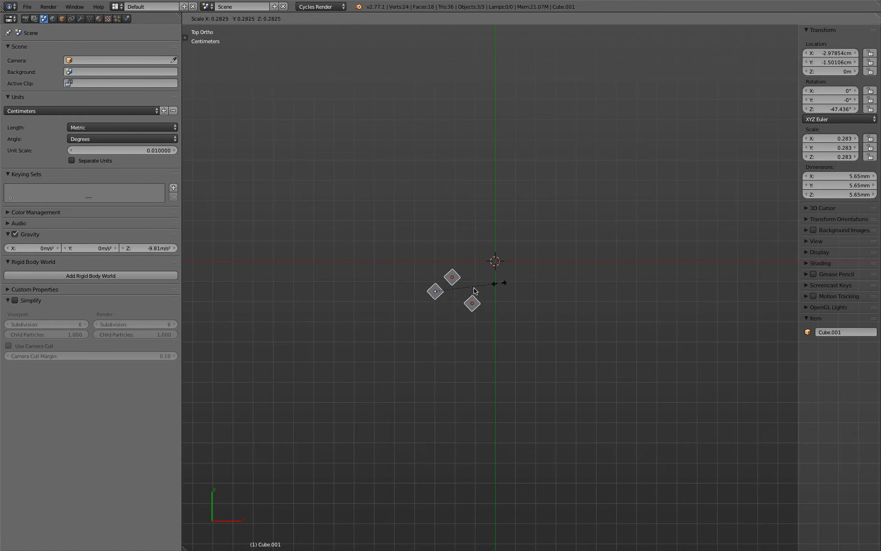
pyautogui.press('Escape')
# Try to rotate the three cubes about the active cube in the front view and return to the top view
pyautogui.press('KP_1')
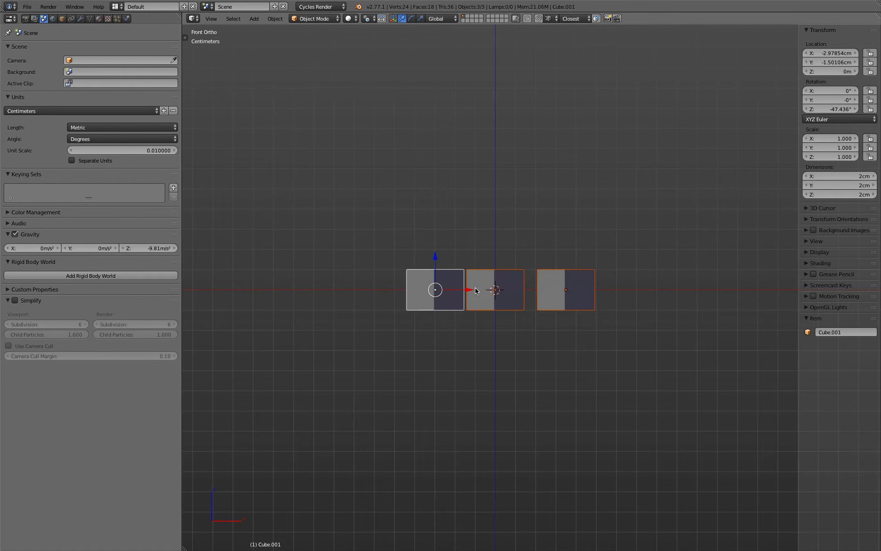
pyautogui.press('r')
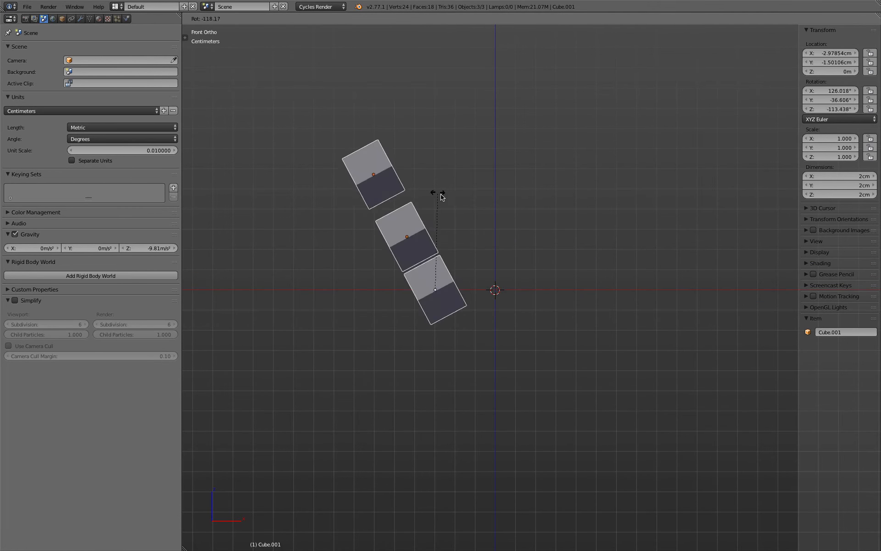
pyautogui.press('Escape')
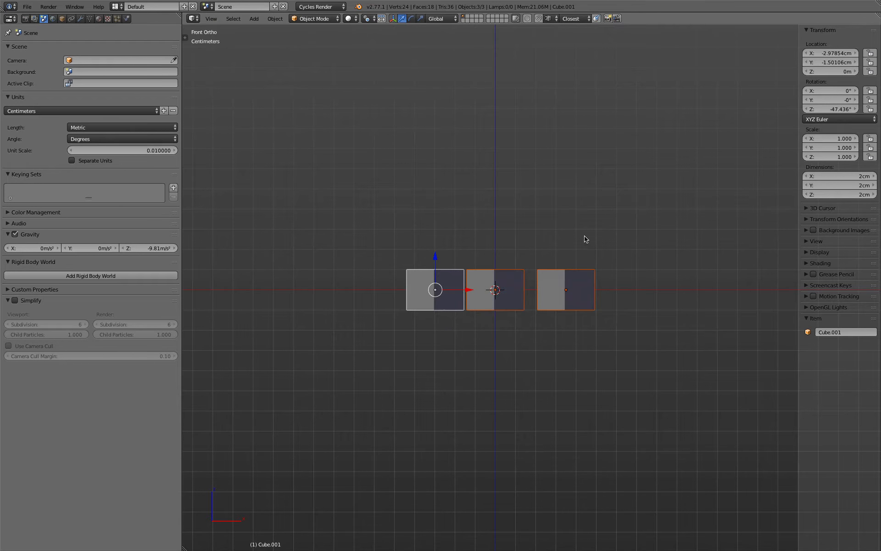
pyautogui.press('KP_7')
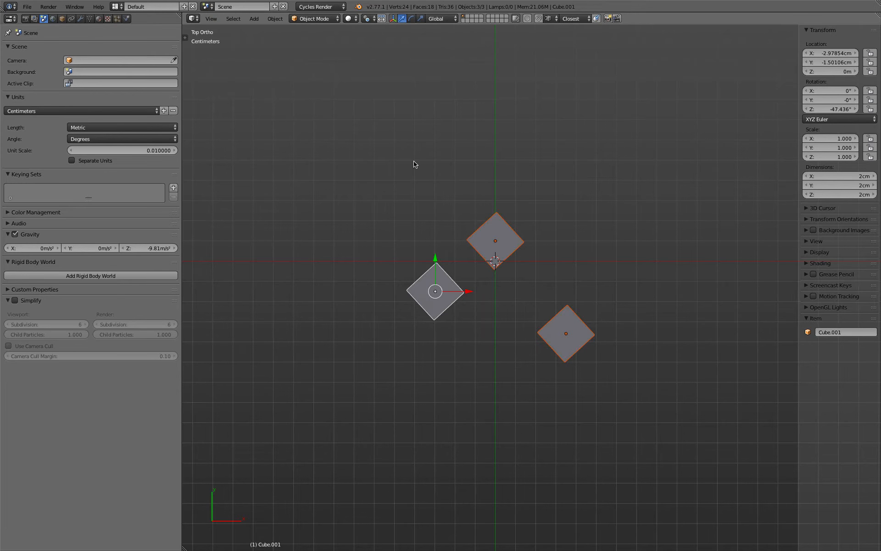
# Set the pivot point to 3D Cursor
pyautogui.click(368, 18)
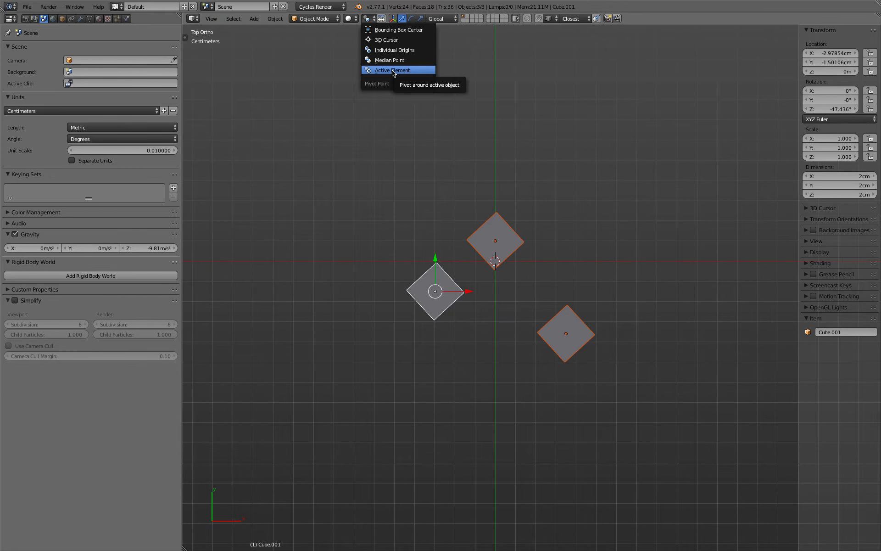
pyautogui.click(400, 40)
pyautogui.moveTo(592, 293); pyautogui.dragTo(568, 224, button='middle')
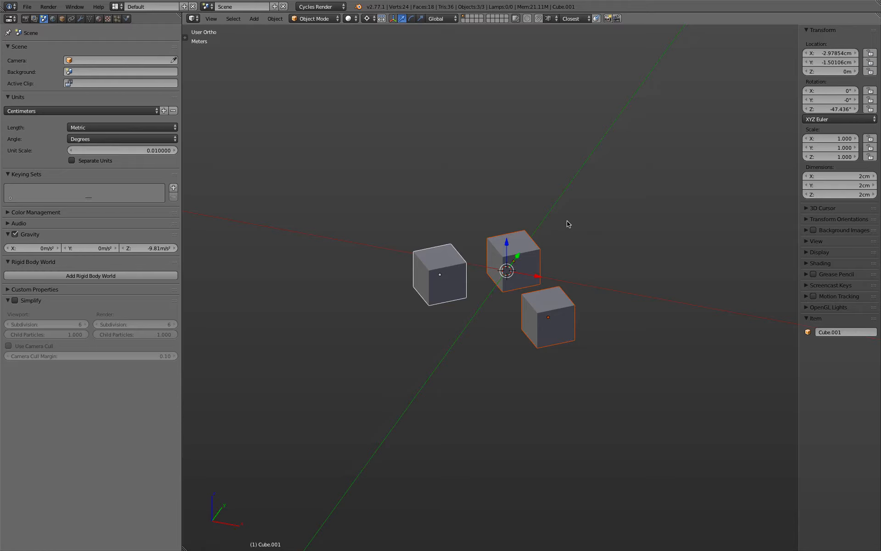
# Show the 3D cursor's location values and set its Z location to 4 cm
pyautogui.click(806, 209)
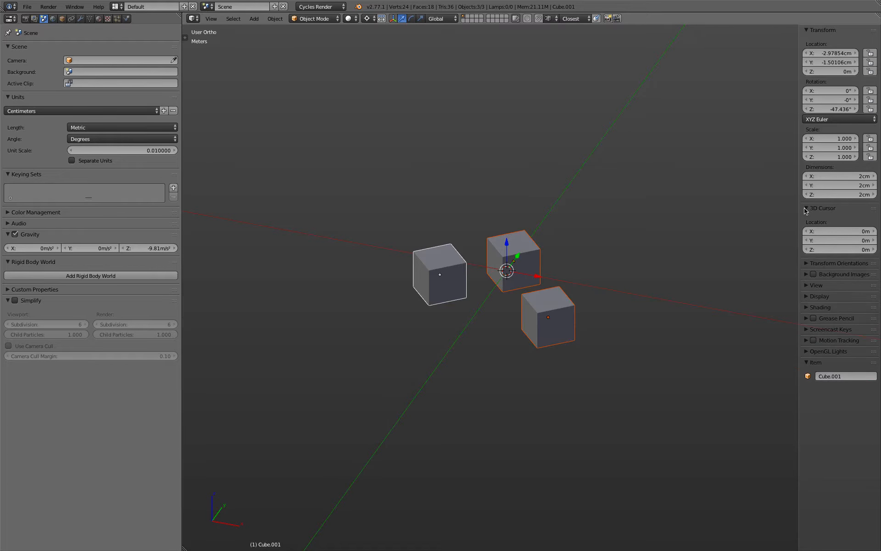
pyautogui.click(807, 209)
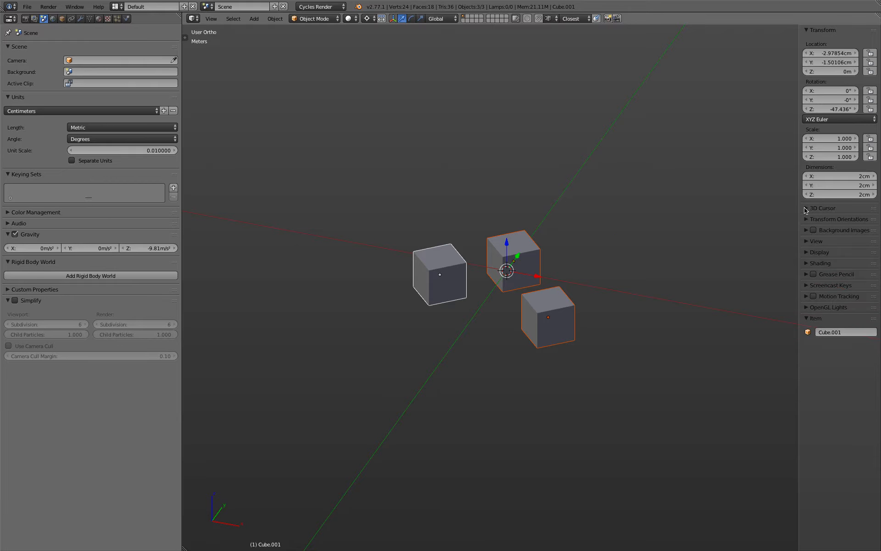
pyautogui.click(807, 209)
pyautogui.click(806, 209)
pyautogui.click(806, 209)
pyautogui.click(833, 249)
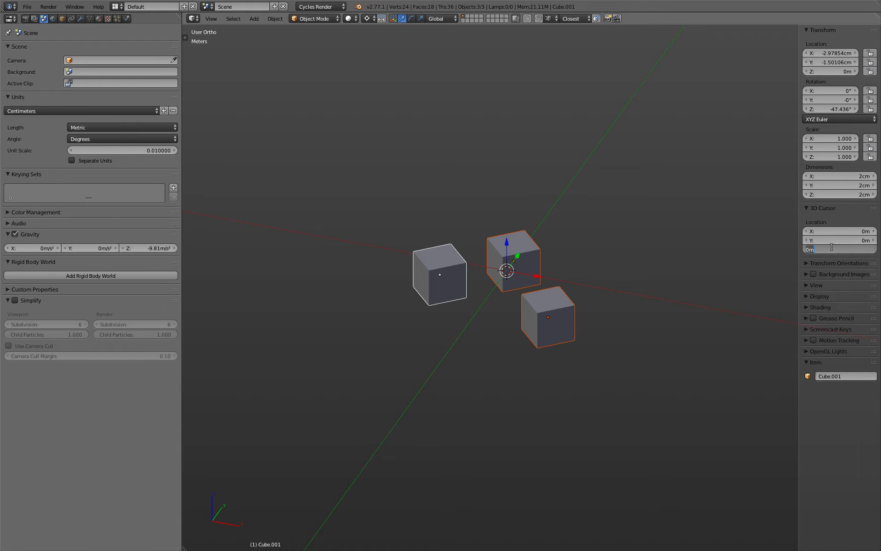
pyautogui.write('1')
pyautogui.press('Return')
pyautogui.click(833, 249)
pyautogui.write('4')
pyautogui.press('Return')
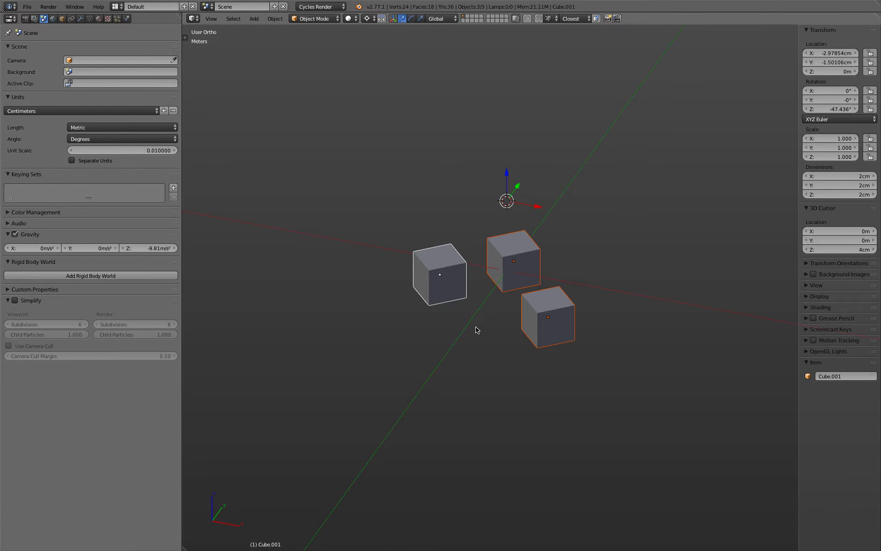
# Try to scale, rotate and move the three cubes in the front view with the raised 3D cursor as pivot
pyautogui.press('KP_1')
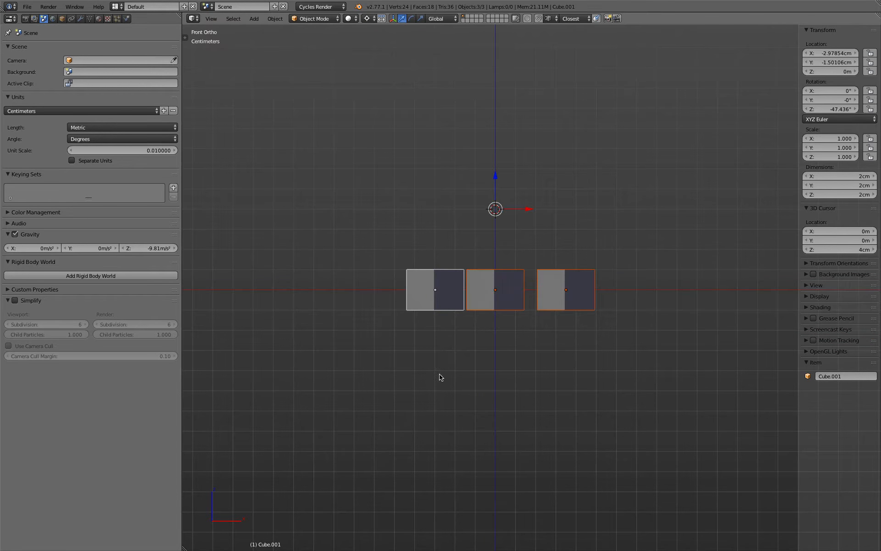
pyautogui.press('s')
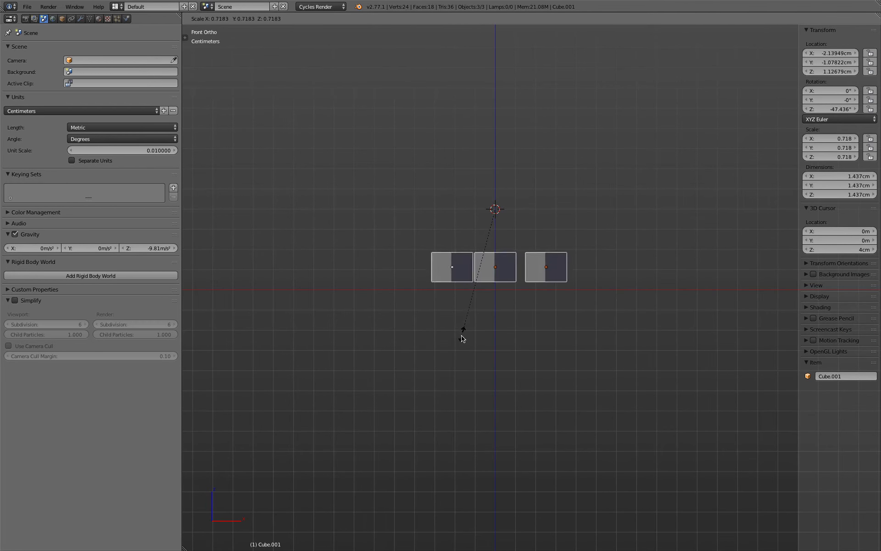
pyautogui.press('Escape')
pyautogui.press('r')
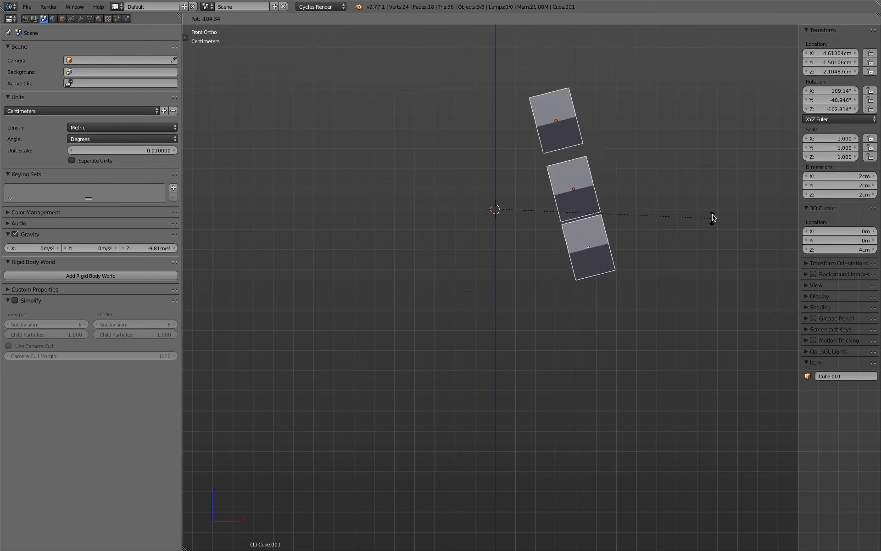
pyautogui.press('Escape')
pyautogui.press('g')
pyautogui.rightClick(605, 340)
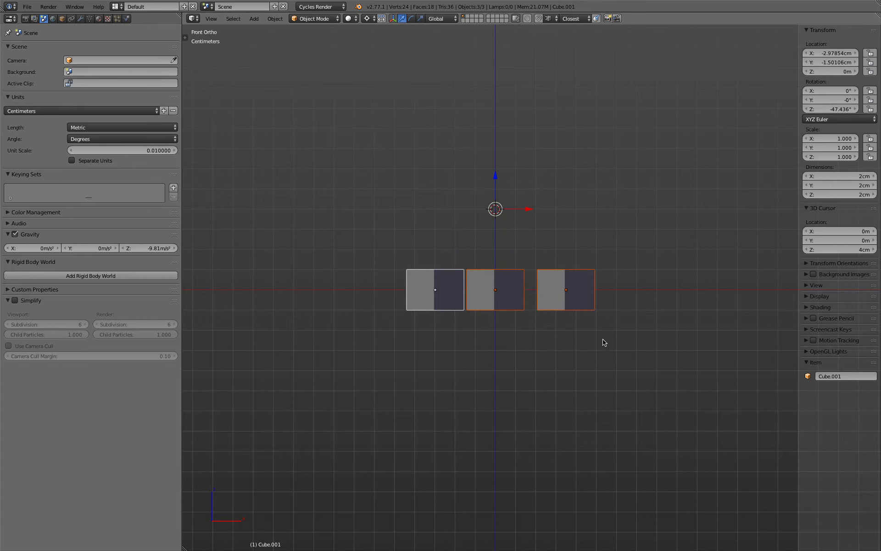
# Enter Edit Mode on the leftmost cube and snap the 3D cursor to its outermost top corner vertex
pyautogui.moveTo(637, 270); pyautogui.dragTo(603, 272, button='middle')
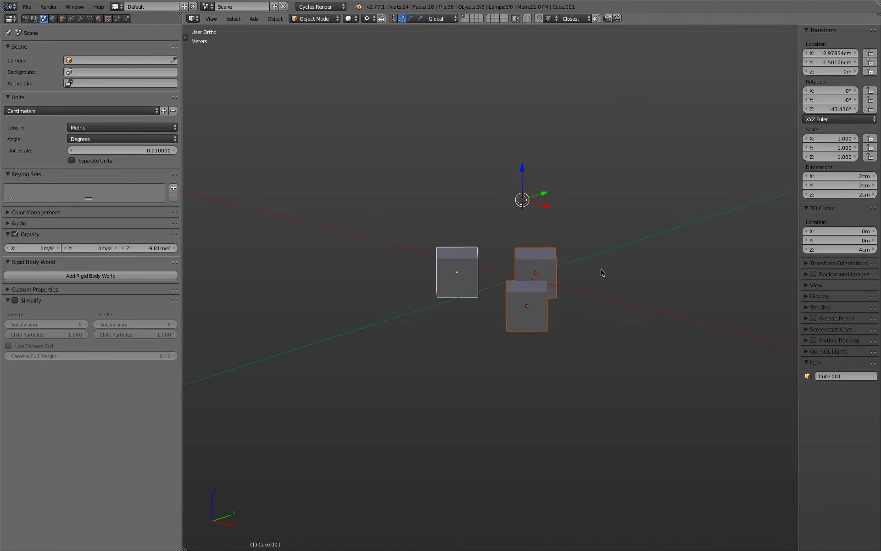
pyautogui.press('KP_1')
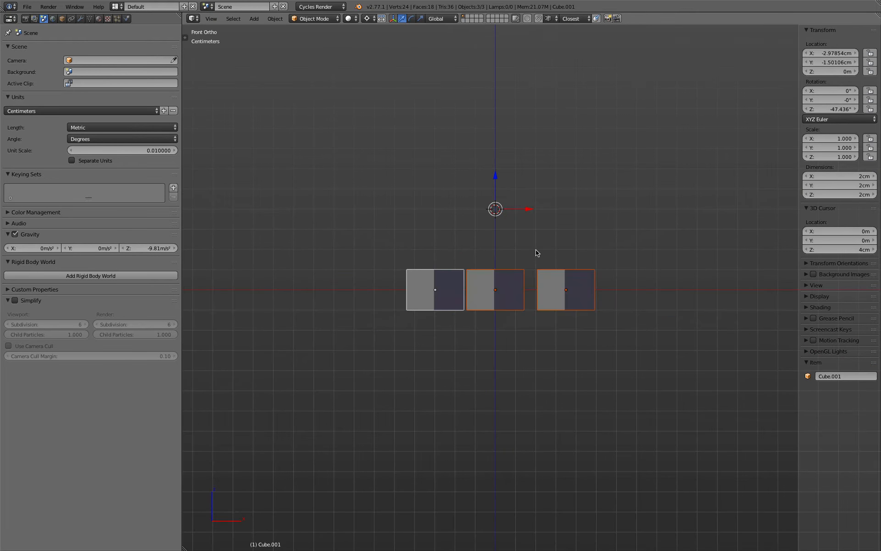
pyautogui.moveTo(536, 253); pyautogui.dragTo(532, 270, button='middle')
pyautogui.rightClick(421, 284)
pyautogui.scroll(4, 413, 277)
pyautogui.press('Tab')
pyautogui.rightClick(401, 263)
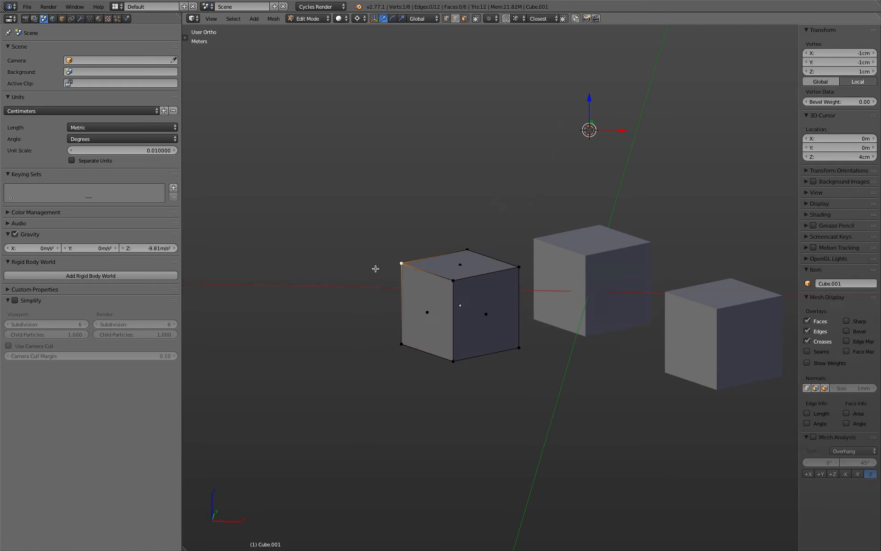
pyautogui.hotkey('shift', 's')
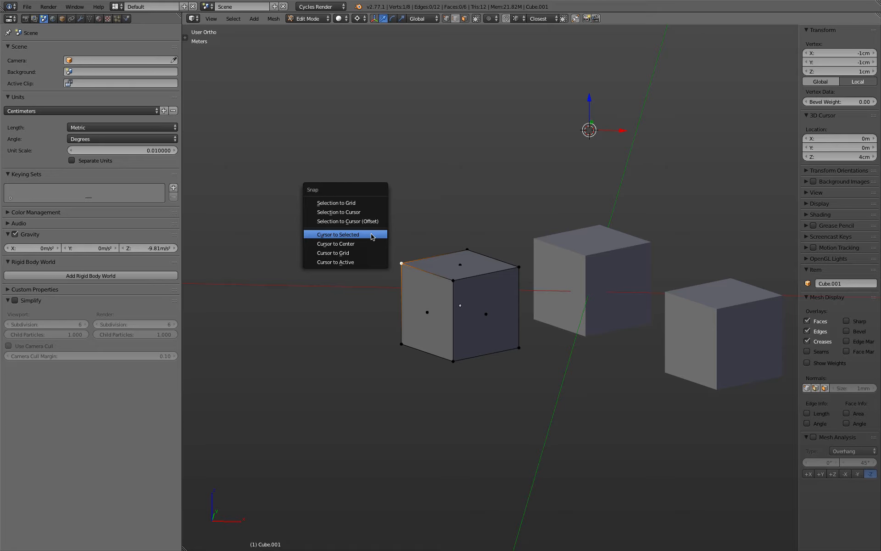
pyautogui.click(371, 236)
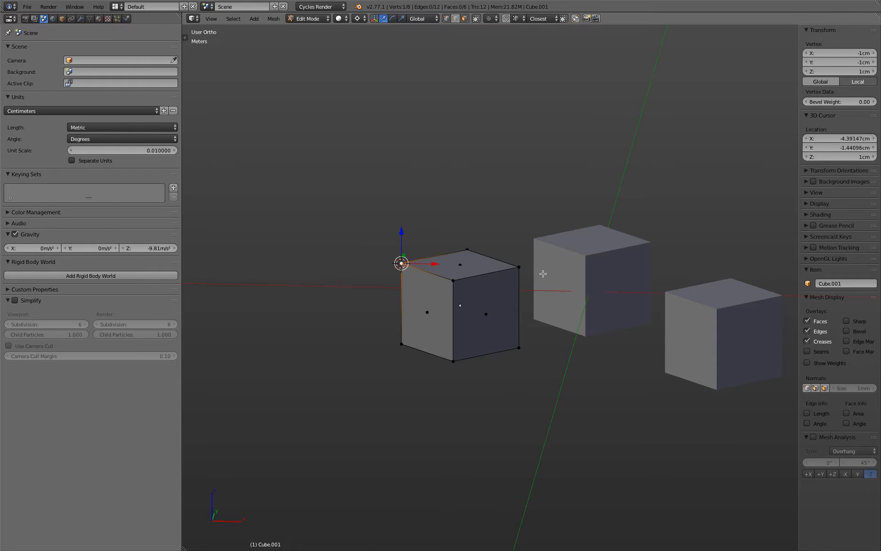
# Return to Object Mode and select all three cubes, with the leftmost one active
pyautogui.press('Tab')
pyautogui.scroll(-2, 543, 274)
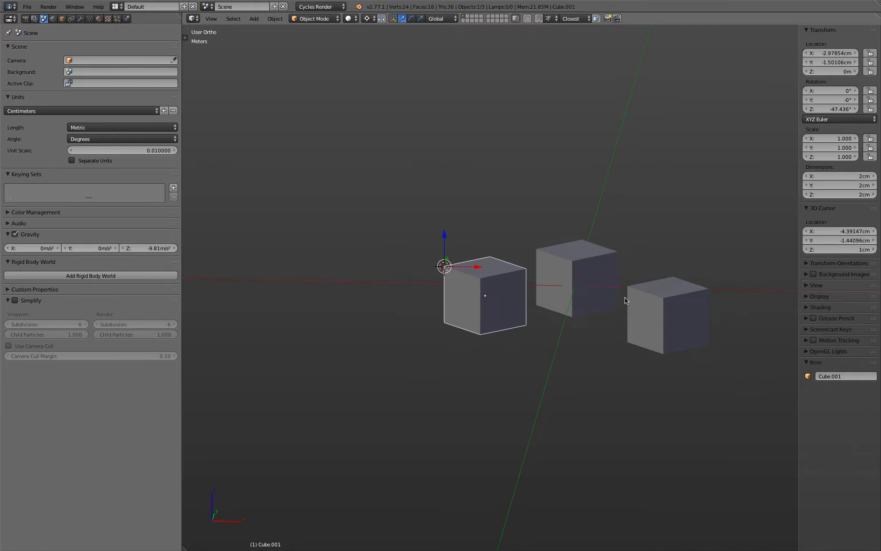
pyautogui.rightClick(676, 322)
pyautogui.keyDown('shift'); pyautogui.rightClick(609, 274); pyautogui.keyUp('shift')
pyautogui.keyDown('shift'); pyautogui.rightClick(520, 279); pyautogui.keyUp('shift')
# Try to rotate the three cubes along the global Y axis about the 3D cursor at the cube's corner
pyautogui.press('r')
pyautogui.press('y')
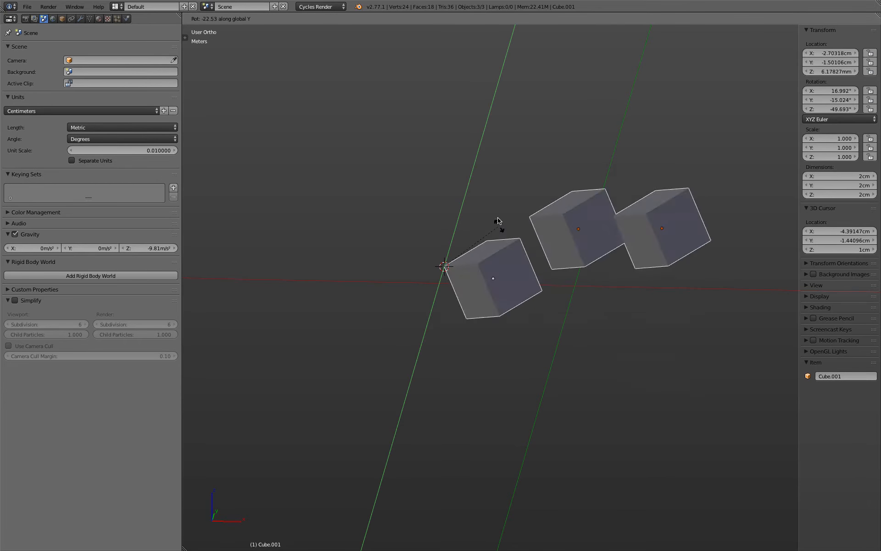
pyautogui.press('Escape')
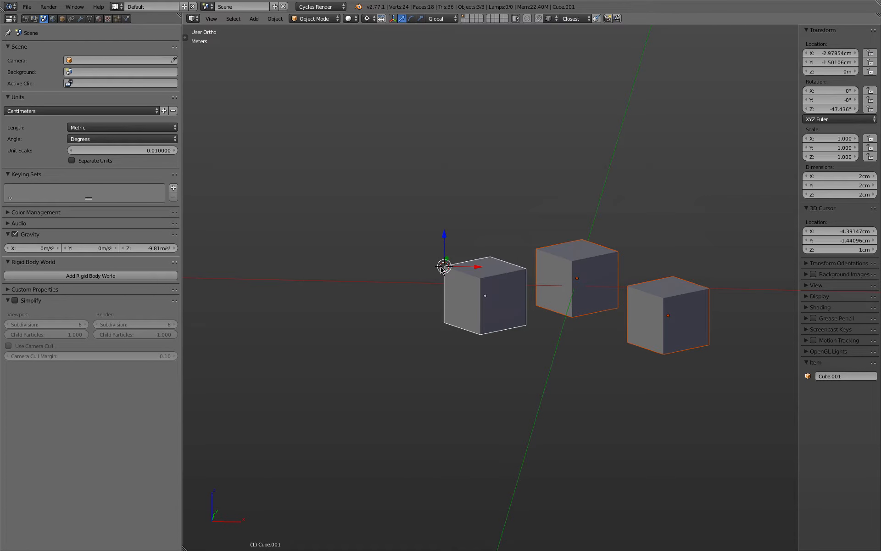
# Add a UV sphere at the 3D cursor on the leftmost cube's corner, working in the top view
pyautogui.click(367, 18)
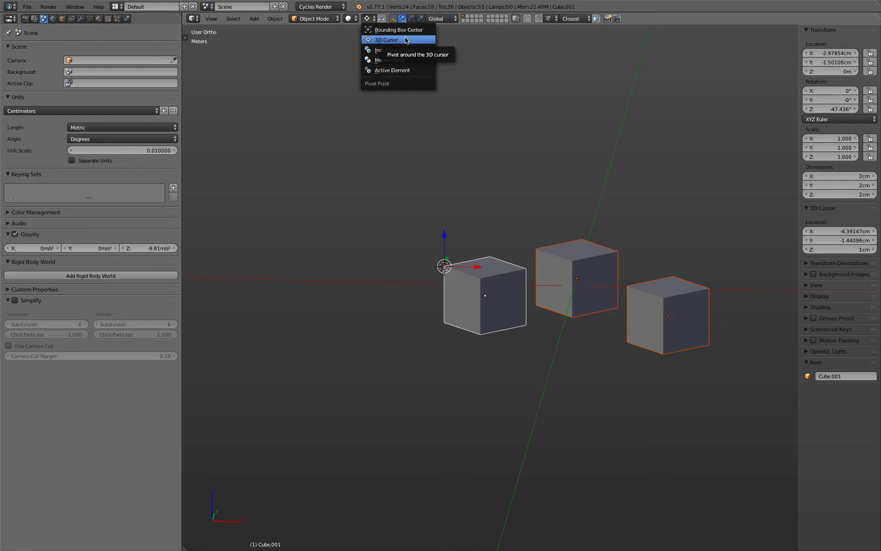
pyautogui.press('KP_7')
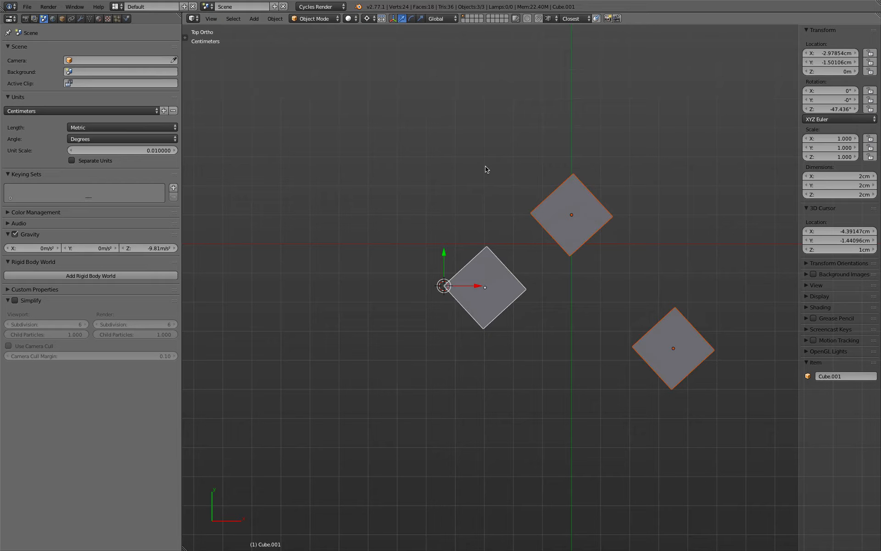
pyautogui.hotkey('shift', 'a')
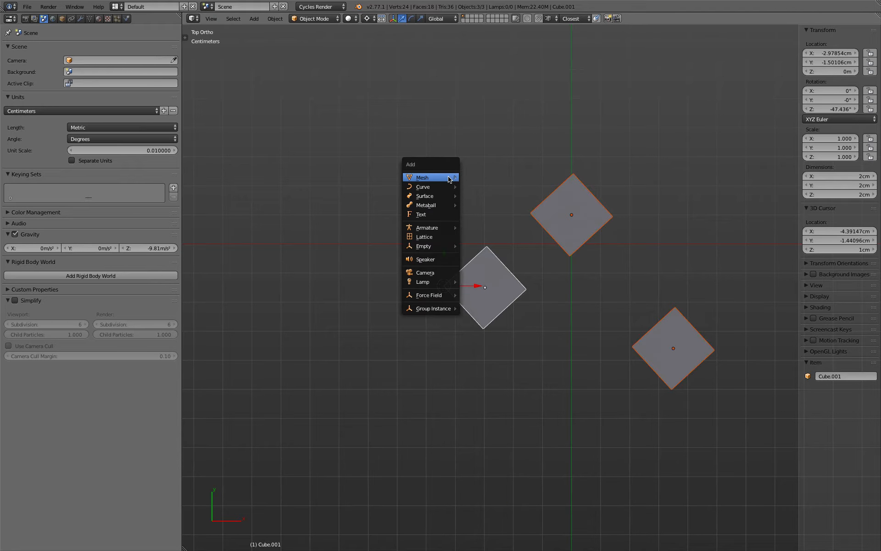
pyautogui.moveTo(451, 179)
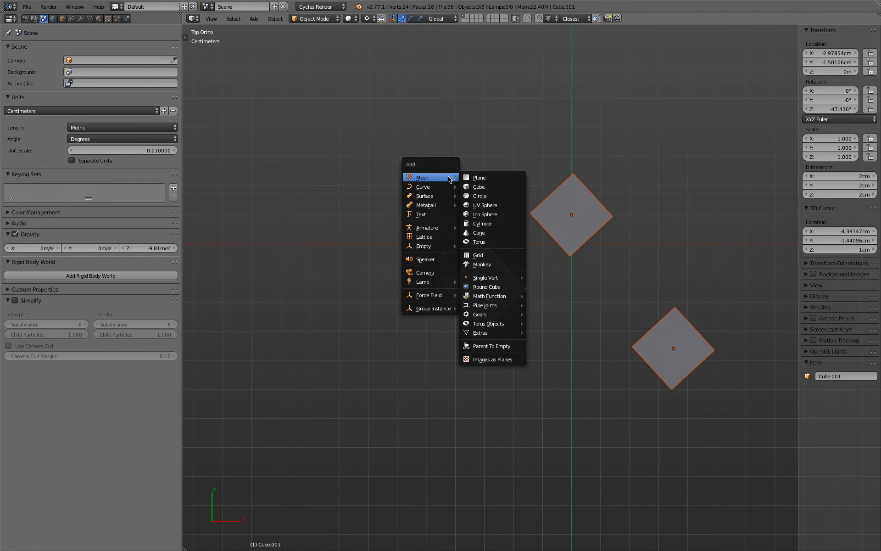
pyautogui.click(494, 206)
# Scale the sphere's mesh down in Edit Mode to about 9.74 mm across and return to Object Mode
pyautogui.press('Tab')
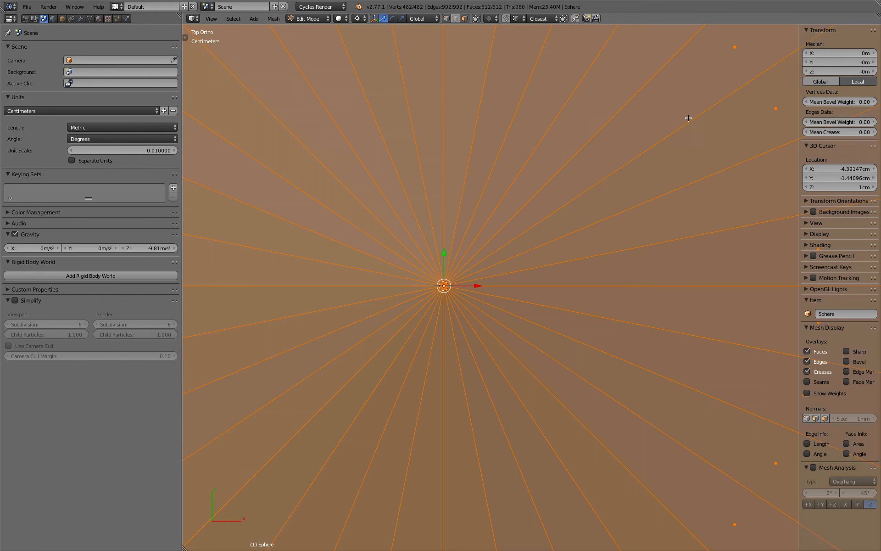
pyautogui.press('s')
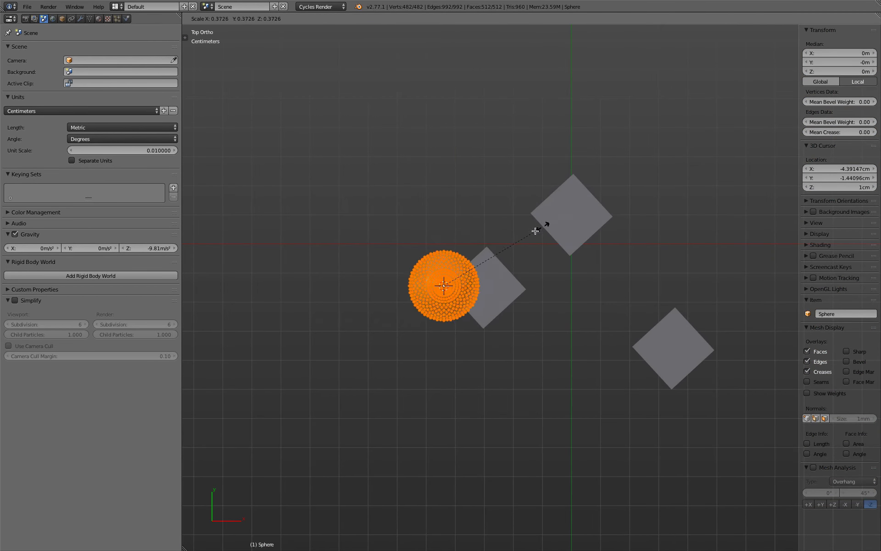
pyautogui.click(495, 287)
pyautogui.press('Tab')
pyautogui.moveTo(495, 288); pyautogui.dragTo(517, 225, button='middle')
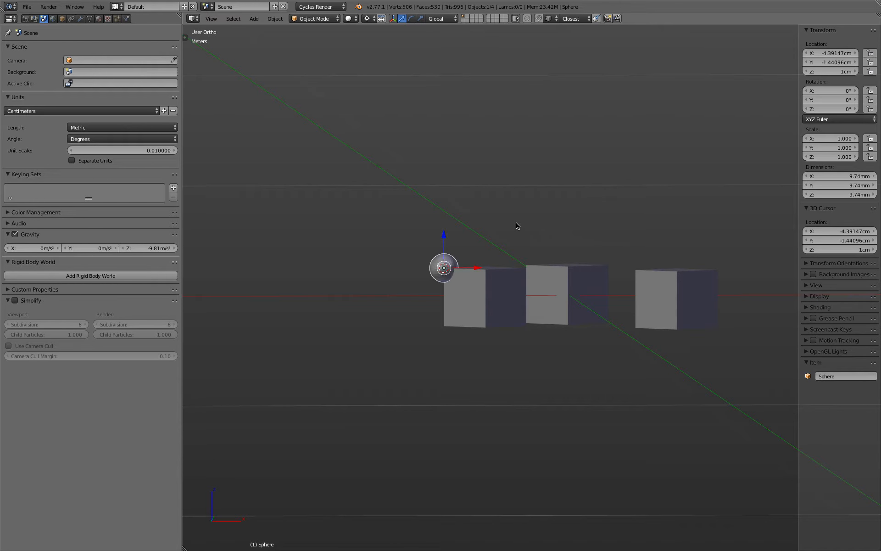
pyautogui.press('KP_7')
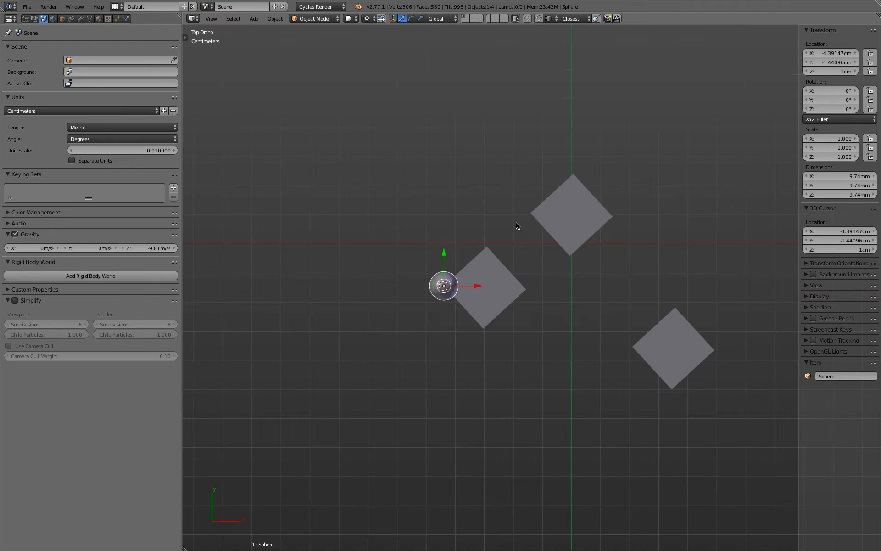
# Place the 3D cursor at about X -5.80 cm, Y 4.79 cm and select all three cubes, with the rightmost one active
pyautogui.click(403, 105)
pyautogui.rightClick(500, 278)
pyautogui.keyDown('shift'); pyautogui.rightClick(574, 223); pyautogui.keyUp('shift')
pyautogui.keyDown('shift'); pyautogui.rightClick(663, 343); pyautogui.keyUp('shift')
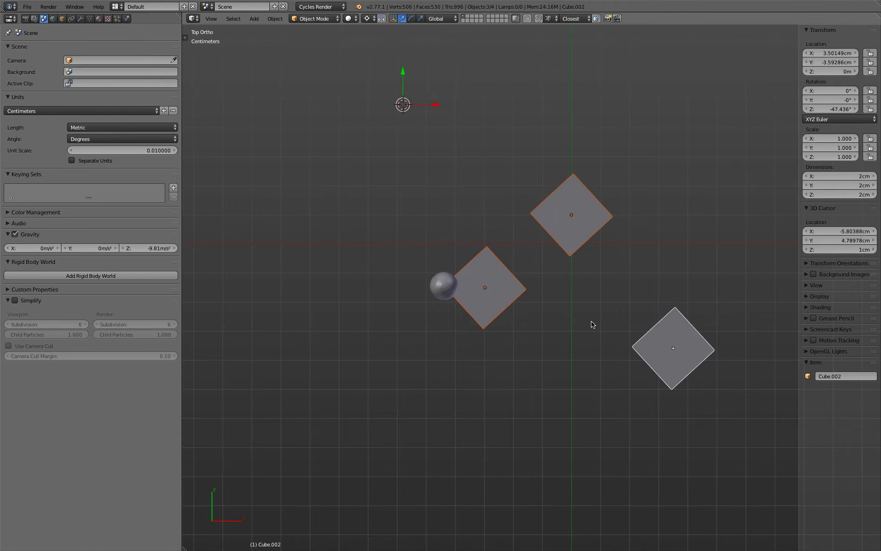
# Try to rotate and scale the three cubes about the relocated 3D cursor in the top view
pyautogui.keyDown('shift'); pyautogui.moveTo(571, 326); pyautogui.dragTo(588, 407, button='middle'); pyautogui.keyUp('shift')
pyautogui.press('r')
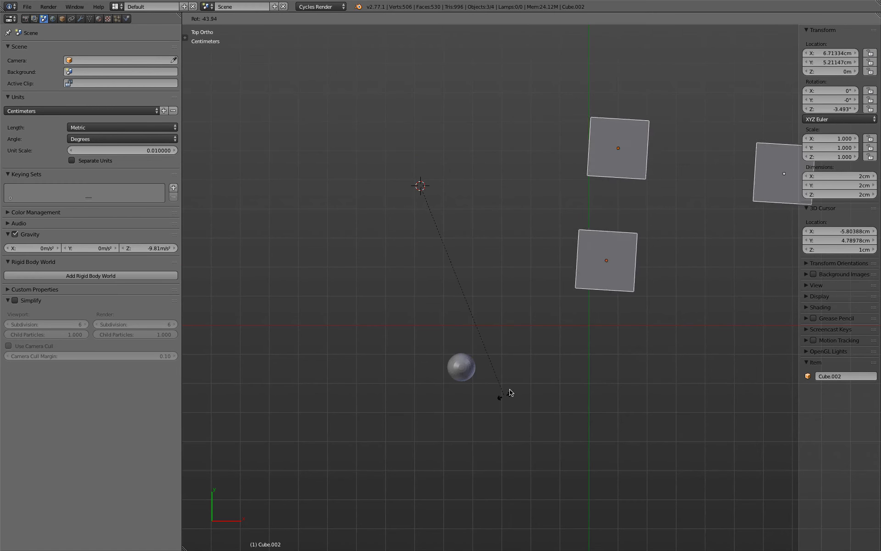
pyautogui.click(458, 486)
pyautogui.press('s')
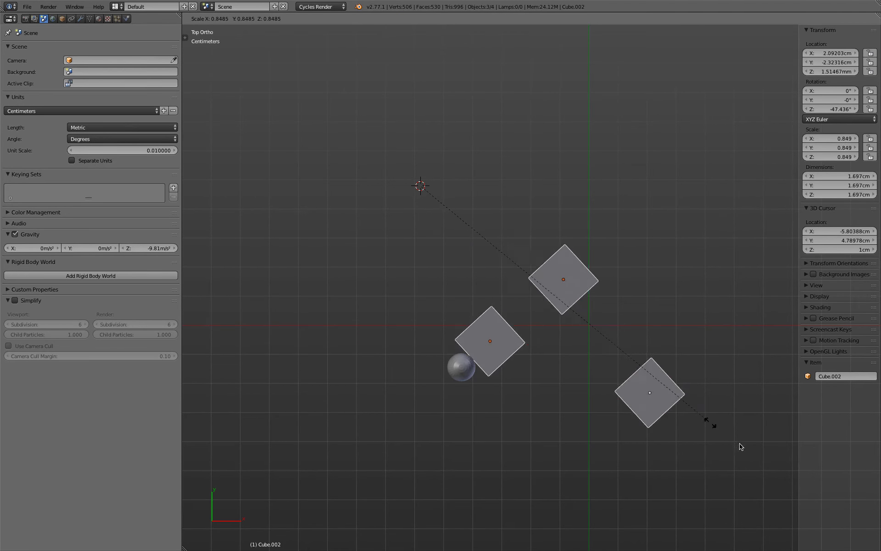
pyautogui.press('Escape')
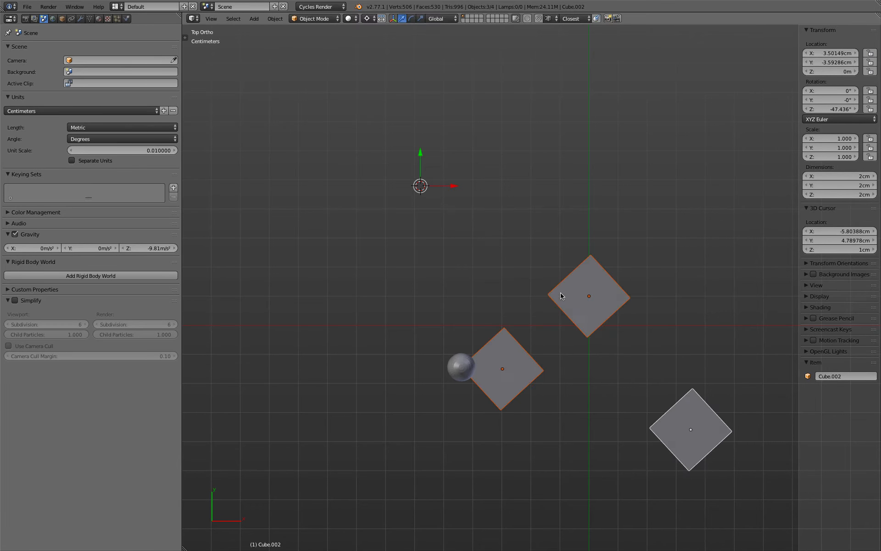
# Delete the small sphere beside the leftmost cube
pyautogui.scroll(-2, 535, 342)
pyautogui.keyDown('shift'); pyautogui.moveTo(448, 349); pyautogui.dragTo(381, 301, button='middle'); pyautogui.keyUp('shift')
pyautogui.rightClick(393, 293)
pyautogui.press('x')
pyautogui.click(453, 340)
# Clear the selection and select the leftmost and rightmost cubes together
pyautogui.rightClick(495, 248)
pyautogui.press('a')
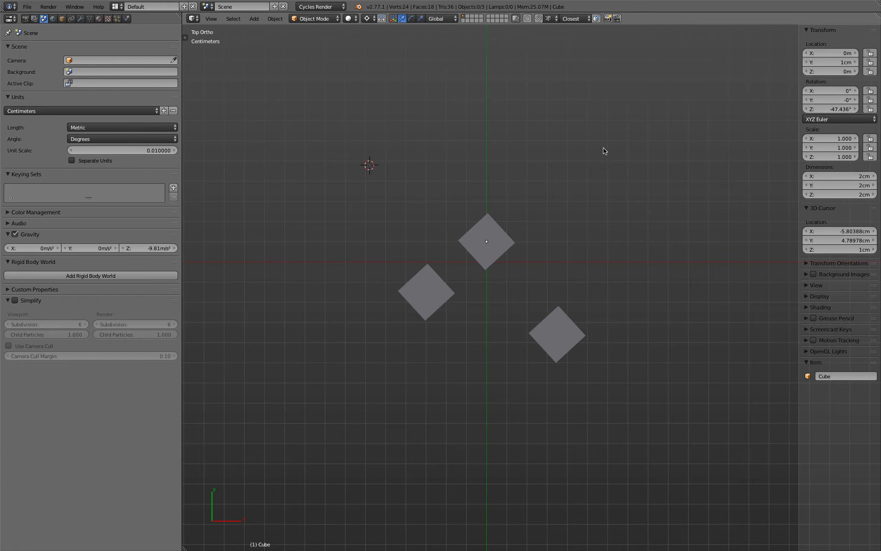
pyautogui.rightClick(498, 251)
pyautogui.rightClick(458, 288)
pyautogui.keyDown('shift'); pyautogui.rightClick(580, 345); pyautogui.keyUp('shift')
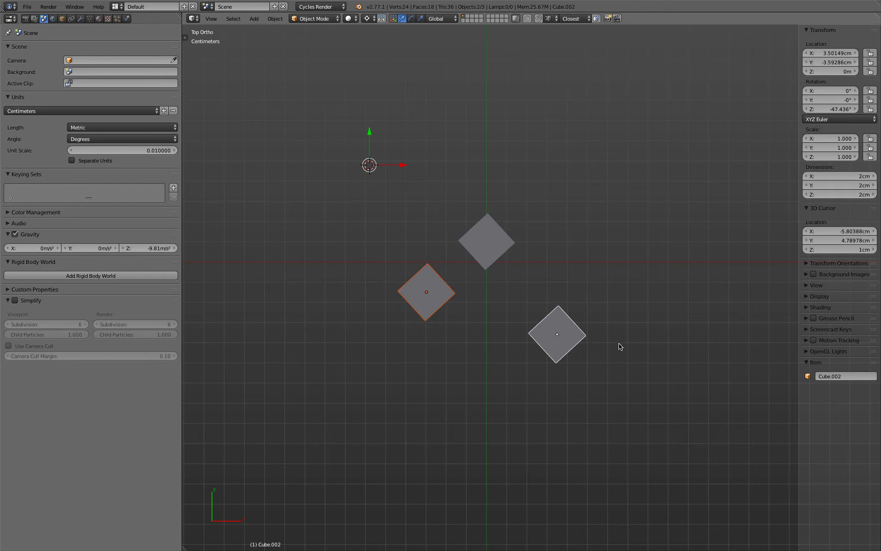
# Set the middle cube's Y location to 0 and its Z rotation to 45°
pyautogui.rightClick(509, 243)
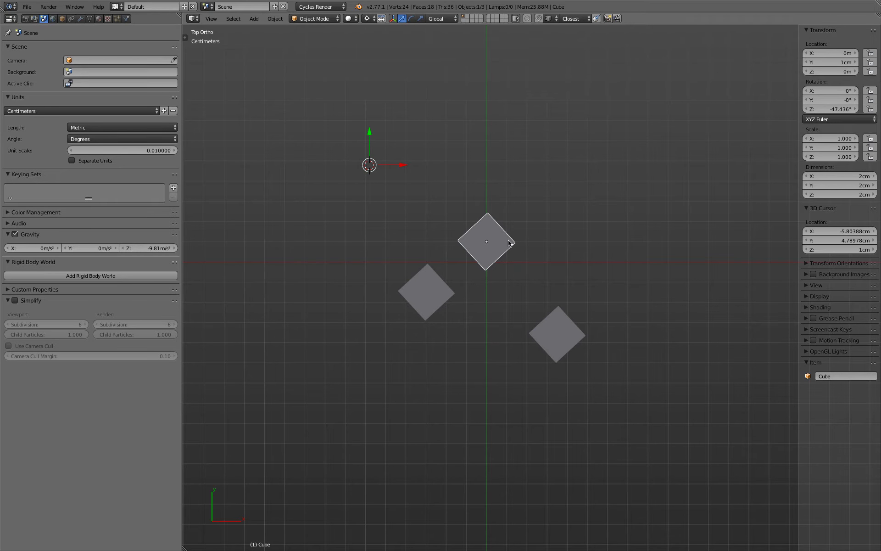
pyautogui.scroll(6, 507, 244)
pyautogui.press('z')
pyautogui.scroll(-4, 503, 242)
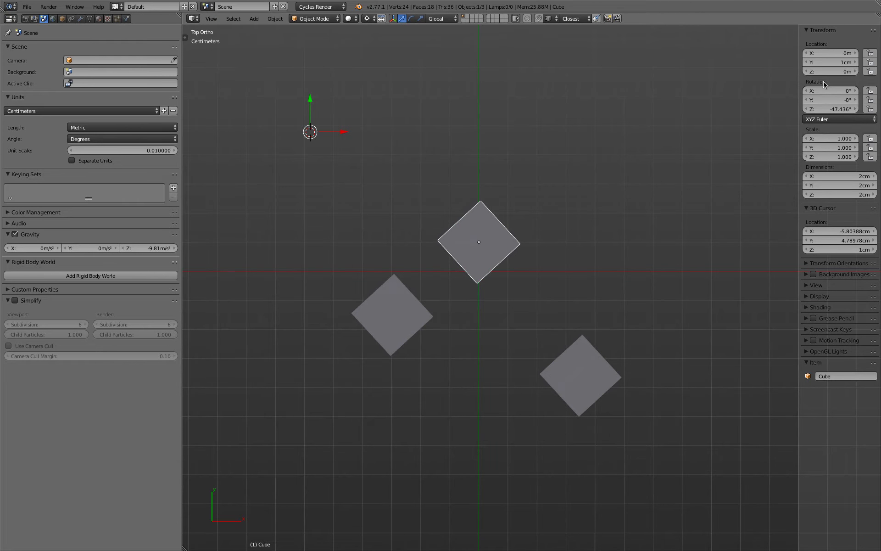
pyautogui.click(830, 62)
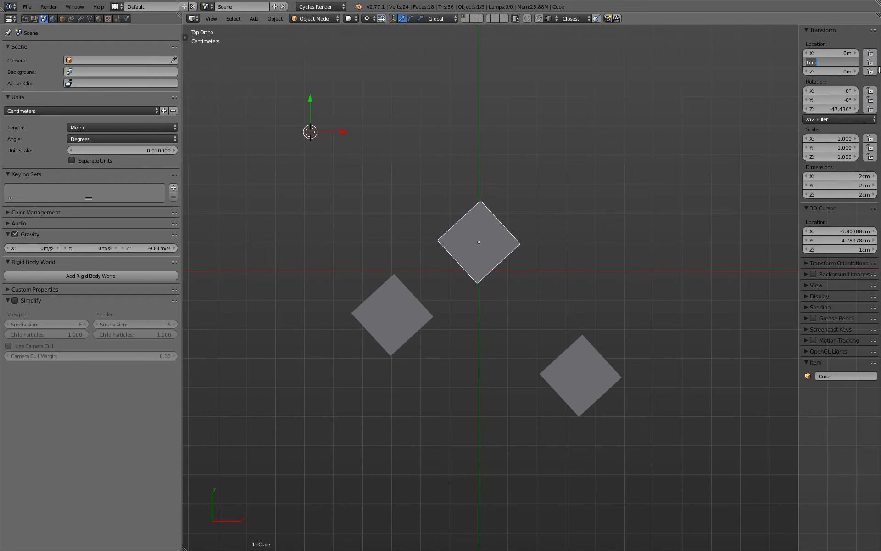
pyautogui.write('0')
pyautogui.press('Return')
pyautogui.click(830, 108)
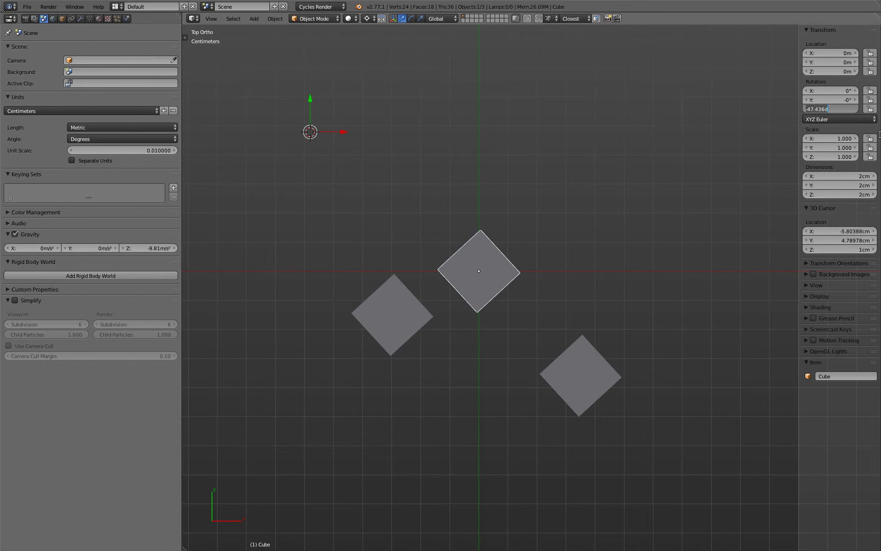
pyautogui.write('45')
pyautogui.press('Return')
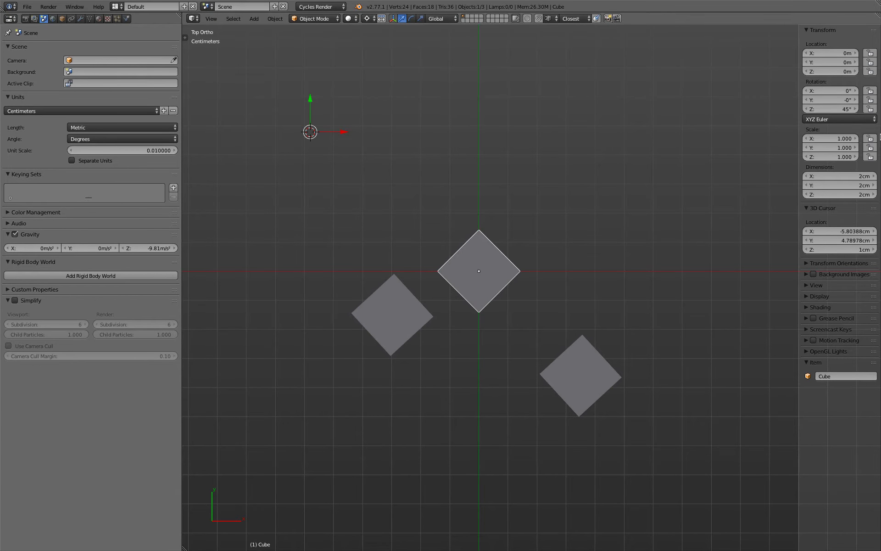
# Raise the middle cube by setting its Z location to 3 cm
pyautogui.moveTo(668, 310); pyautogui.dragTo(665, 256, button='middle')
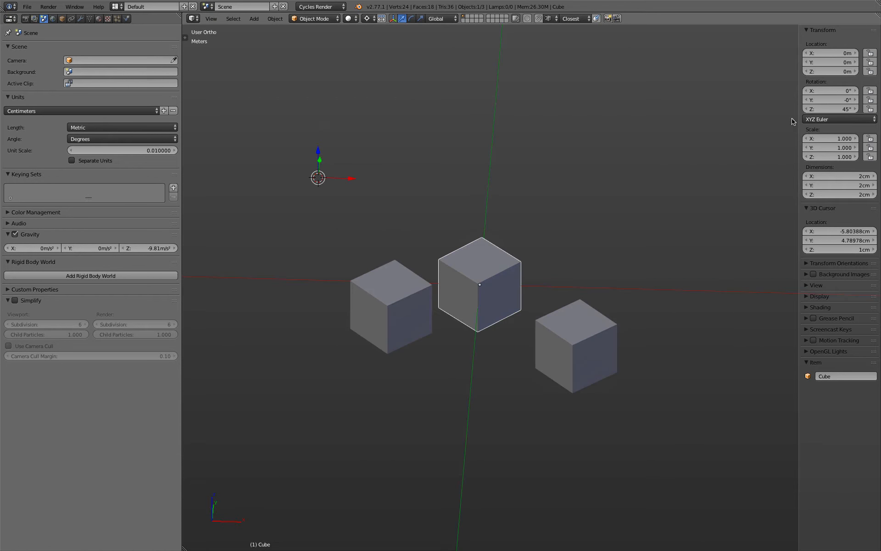
pyautogui.click(824, 72)
pyautogui.write('3')
pyautogui.press('Return')
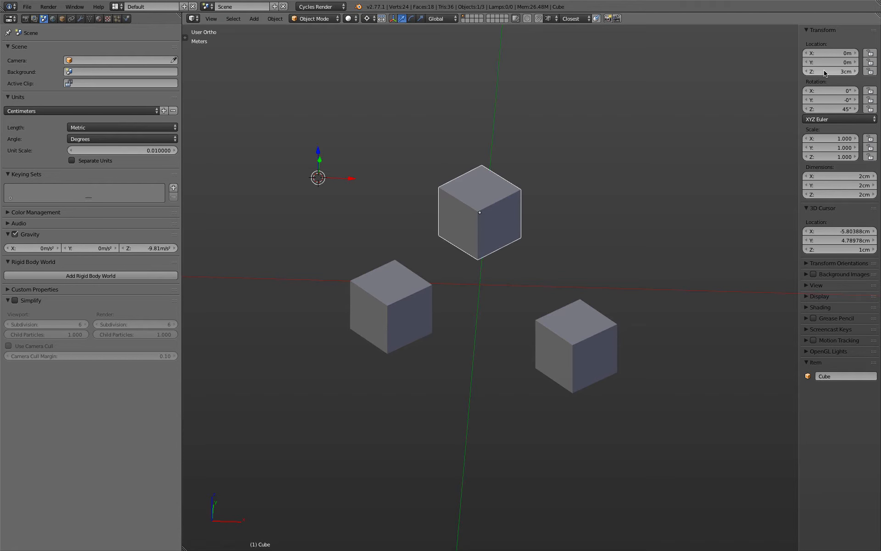
# Compare the heights of the two outer cubes and the raised middle cube, ending in the front view
pyautogui.rightClick(367, 307)
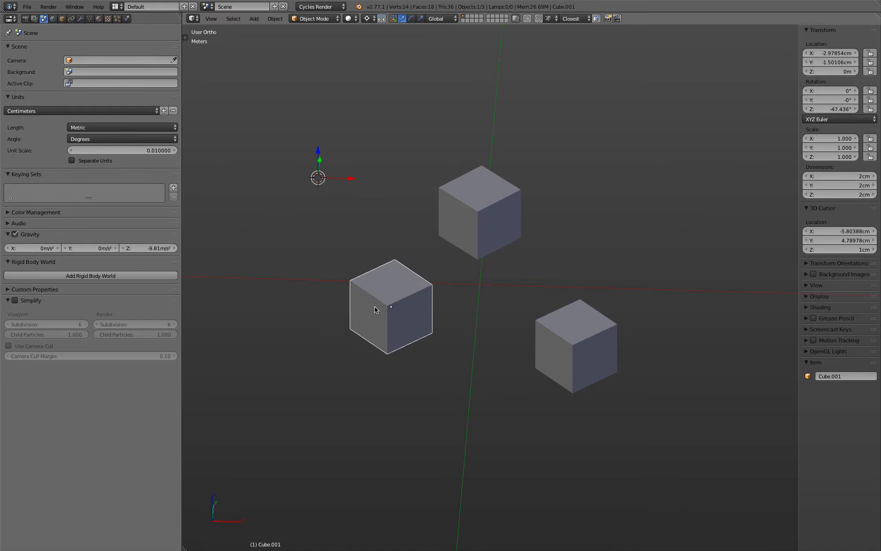
pyautogui.keyDown('shift'); pyautogui.rightClick(547, 352); pyautogui.keyUp('shift')
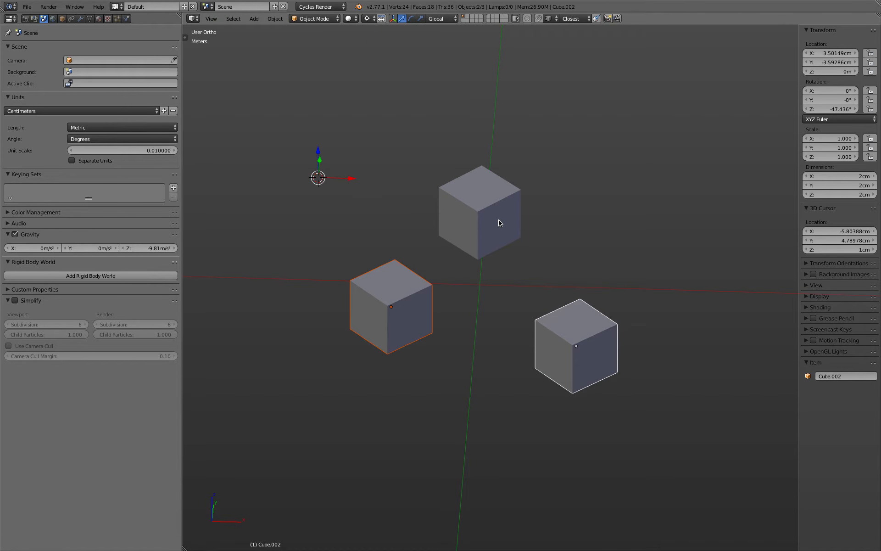
pyautogui.press('KP_1')
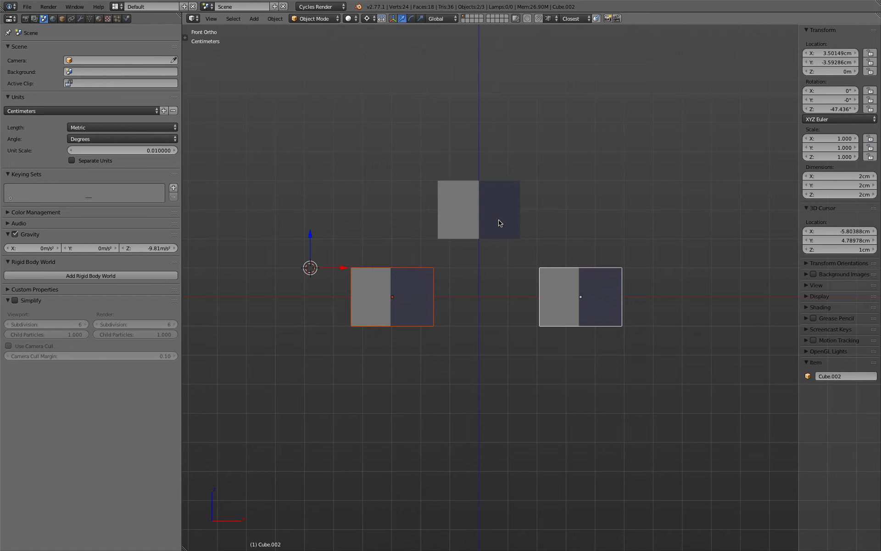
pyautogui.moveTo(500, 223)
pyautogui.mouseDown(button='middle')
pyautogui.moveTo(498, 212)
pyautogui.moveTo(492, 222)
pyautogui.mouseUp(button='middle')
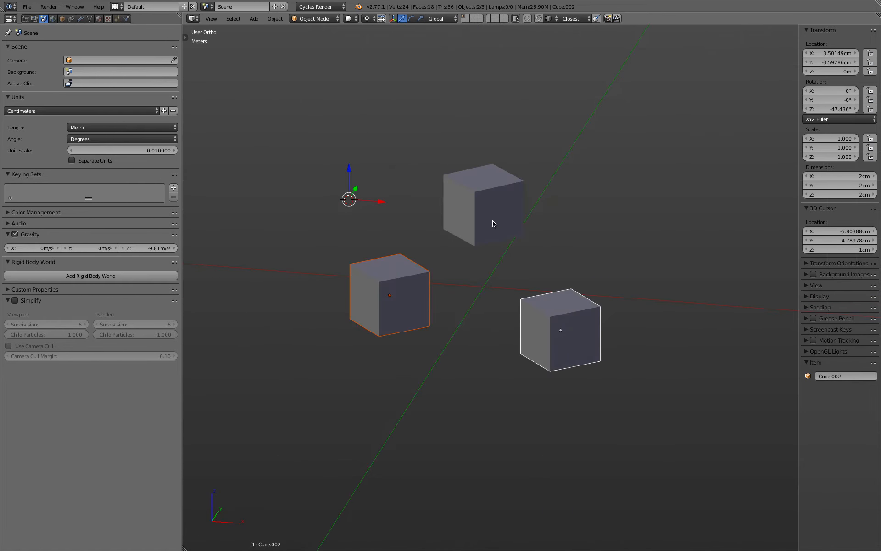
pyautogui.rightClick(493, 223)
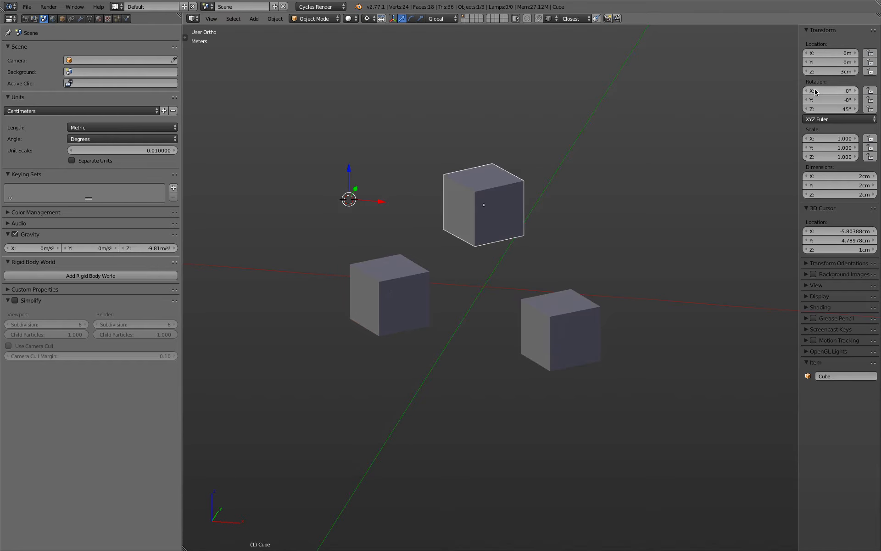
pyautogui.press('KP_1')
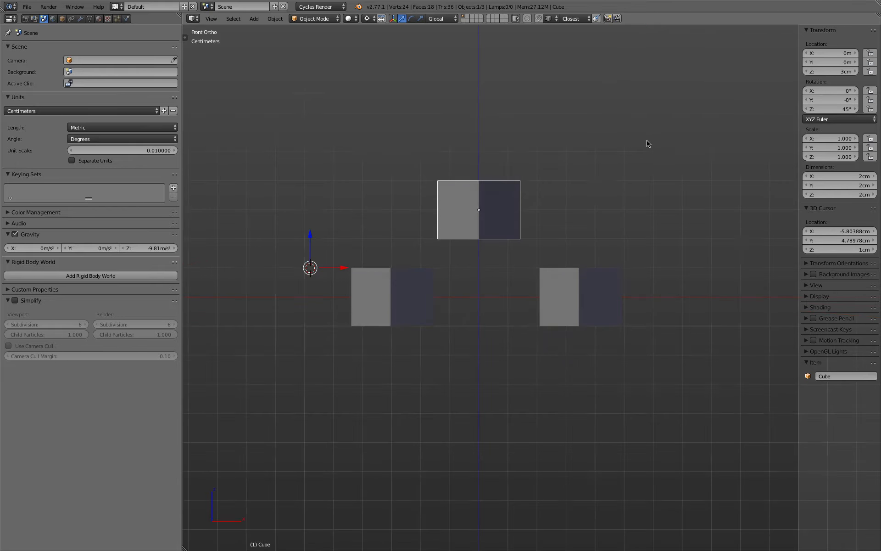
# Set the leftmost cube's Z location to 3 cm
pyautogui.rightClick(387, 285)
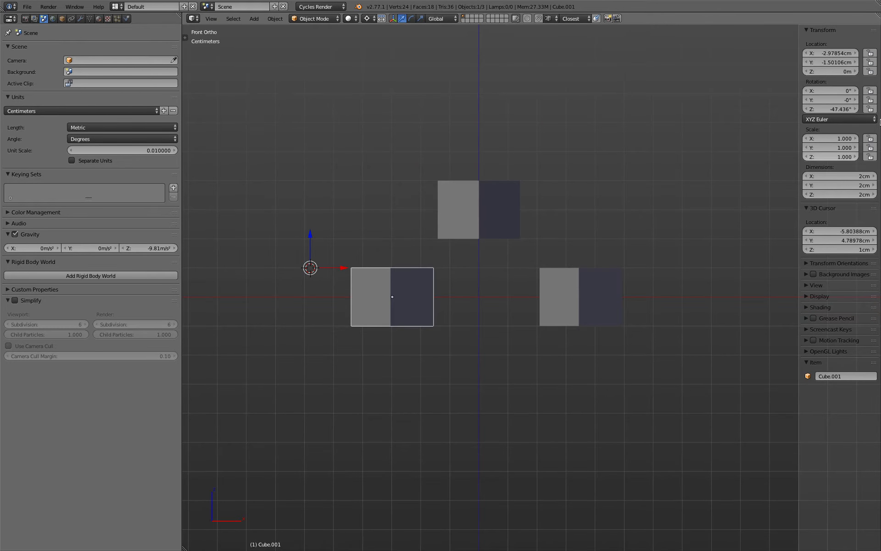
pyautogui.click(832, 70)
pyautogui.write('3')
pyautogui.press('Return')
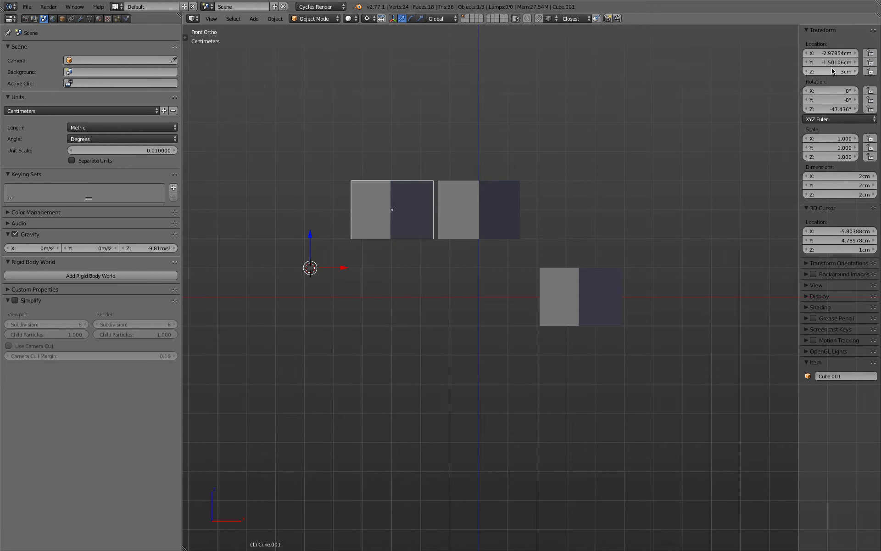
# Set the rightmost cube's Z location to 3 cm
pyautogui.rightClick(597, 297)
pyautogui.click(836, 72)
pyautogui.write('3')
pyautogui.press('Return')
# Select both outer cubes, move them down along Z to about 0.47 mm, and set their Z location back to 3 cm
pyautogui.keyDown('shift'); pyautogui.rightClick(412, 196); pyautogui.keyUp('shift')
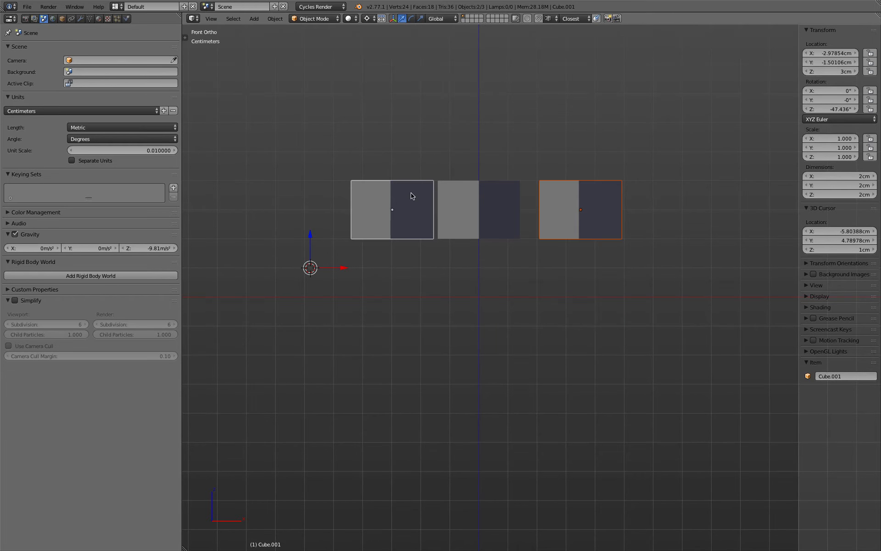
pyautogui.moveTo(311, 235); pyautogui.dragTo(308, 330)
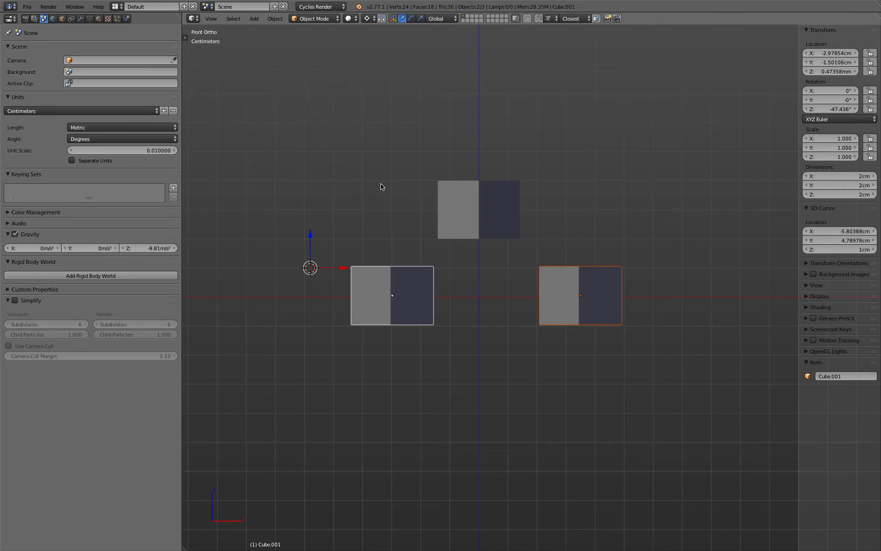
pyautogui.click(832, 72)
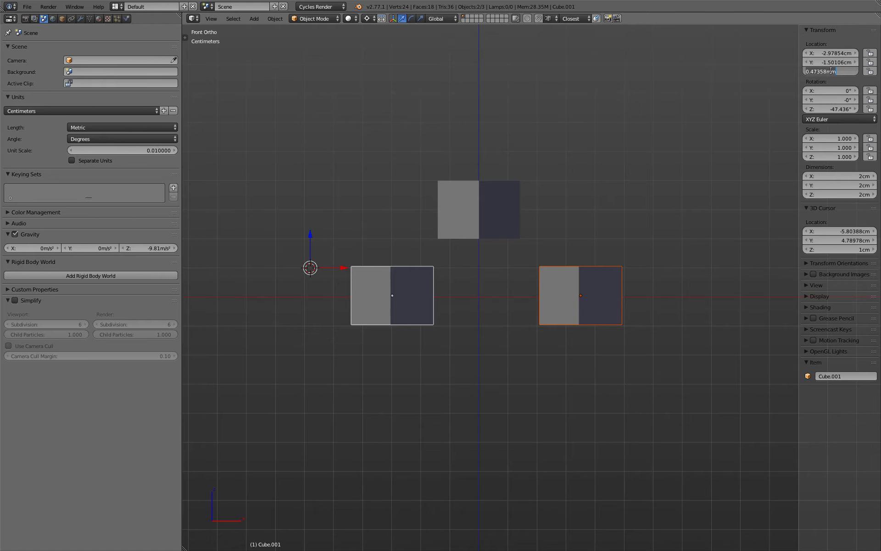
pyautogui.write('3')
pyautogui.press('Return')
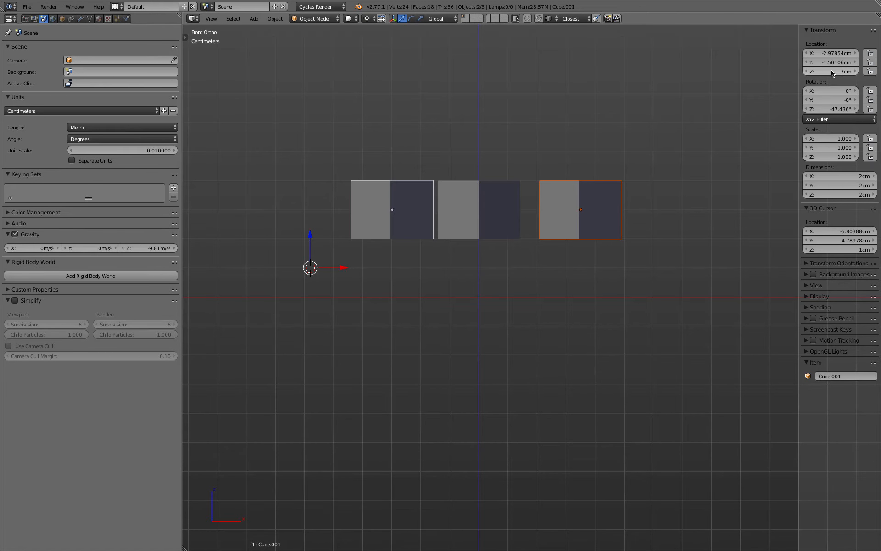
# Select only the leftmost cube and show it in the top view
pyautogui.rightClick(370, 209)
pyautogui.moveTo(537, 180); pyautogui.dragTo(541, 221, button='middle')
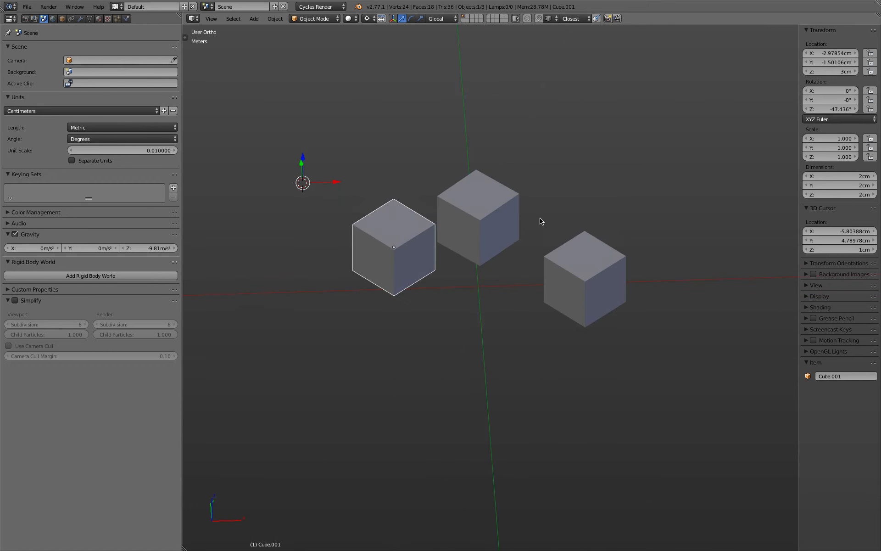
pyautogui.press('KP_7')
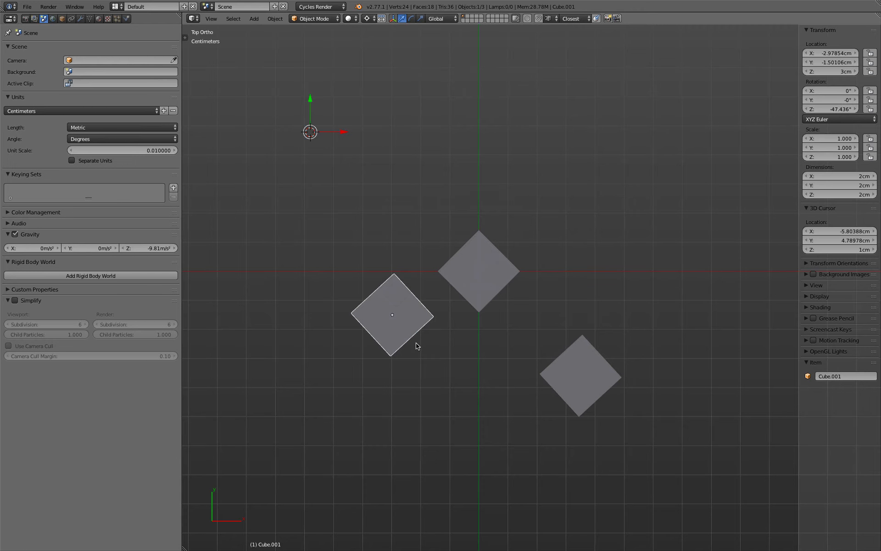
# Select all three cubes with the middle one active and copy only its Y location to the outer cubes
pyautogui.keyDown('shift'); pyautogui.rightClick(581, 365); pyautogui.keyUp('shift')
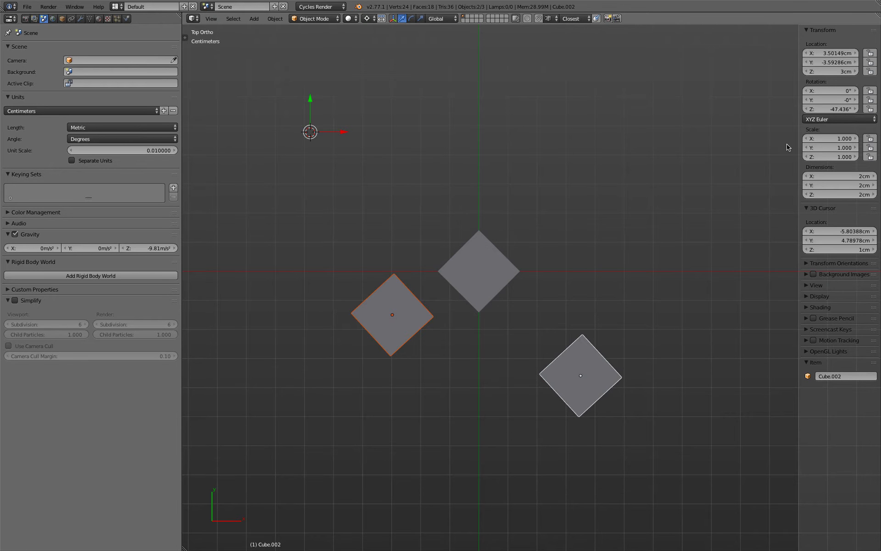
pyautogui.rightClick(406, 313)
pyautogui.keyDown('shift'); pyautogui.rightClick(578, 364); pyautogui.keyUp('shift')
pyautogui.keyDown('shift'); pyautogui.rightClick(507, 274); pyautogui.keyUp('shift')
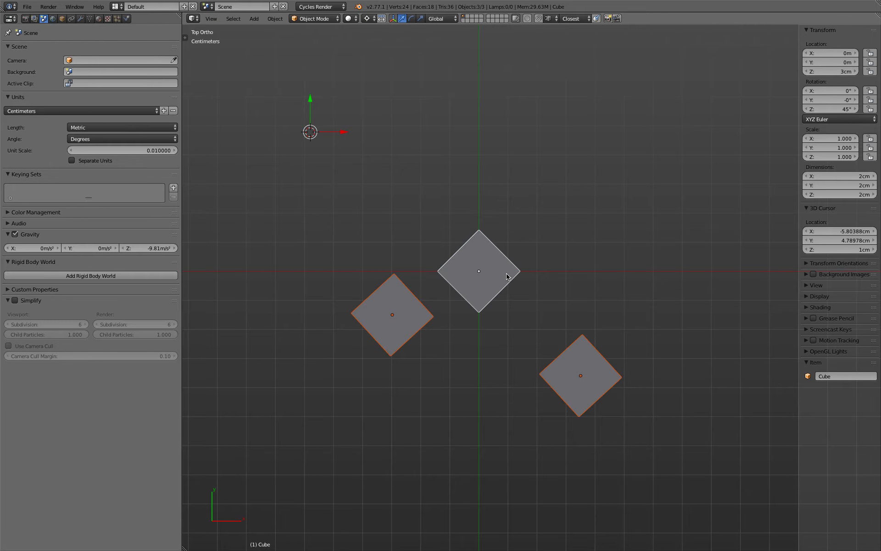
pyautogui.rightClick(819, 64)
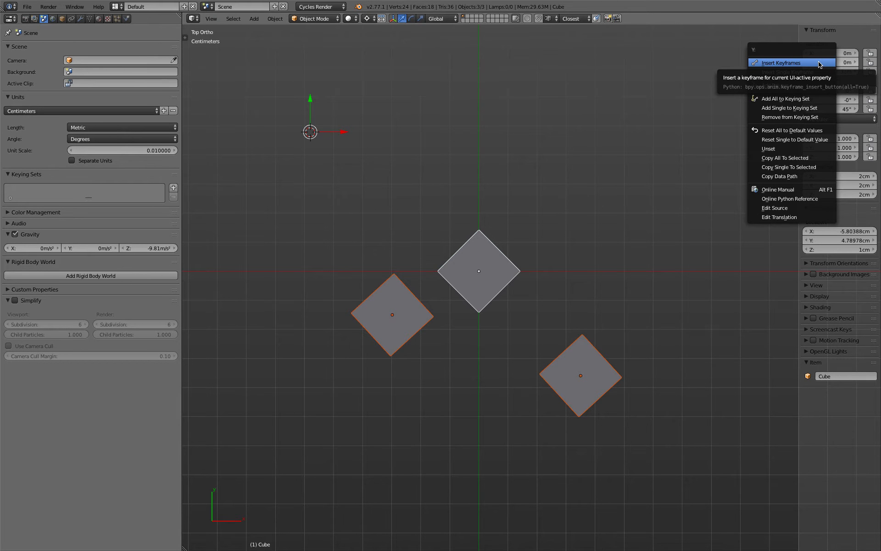
pyautogui.click(811, 167)
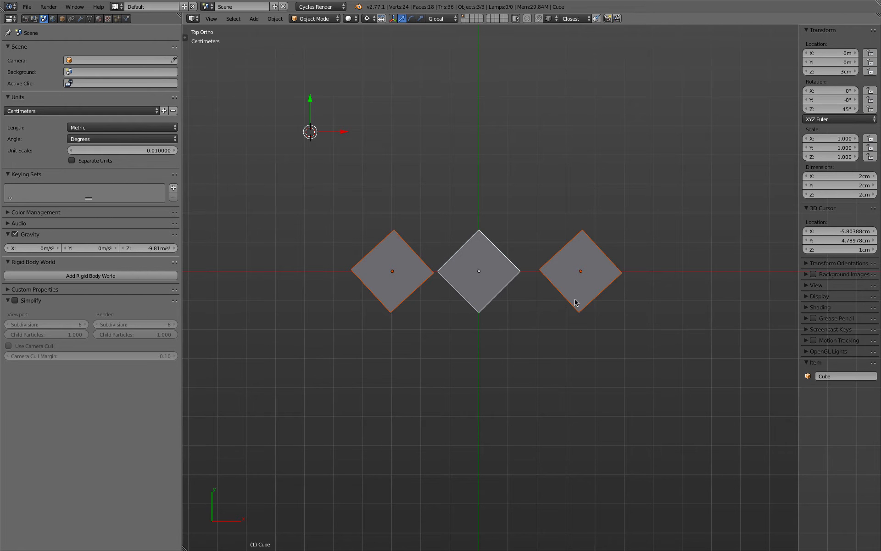
# Reselect all three cubes with the middle one active and copy only its Z rotation to the outer cubes
pyautogui.rightClick(604, 281)
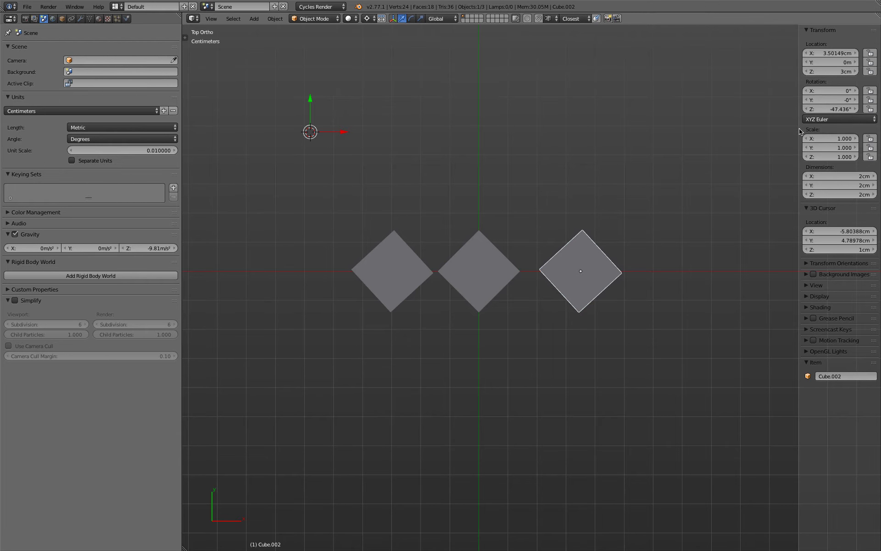
pyautogui.keyDown('shift'); pyautogui.rightClick(401, 287); pyautogui.keyUp('shift')
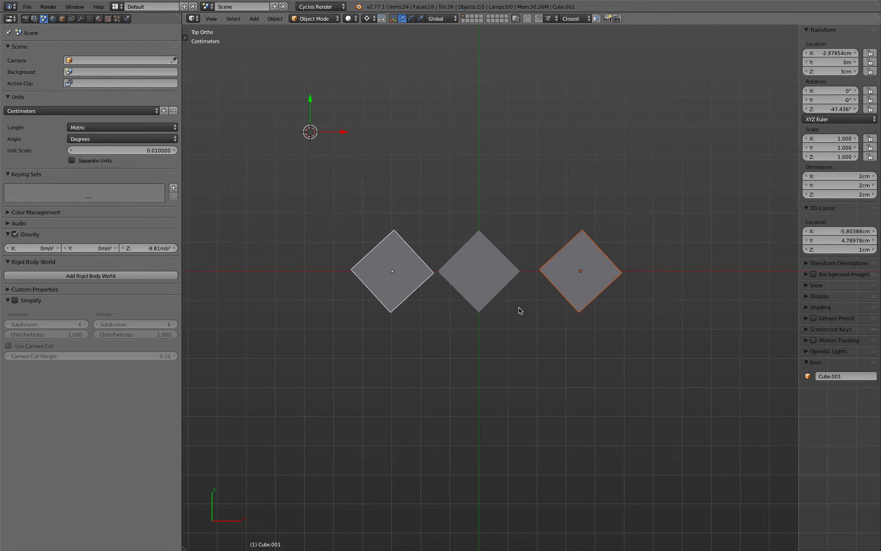
pyautogui.keyDown('shift'); pyautogui.rightClick(488, 256); pyautogui.keyUp('shift')
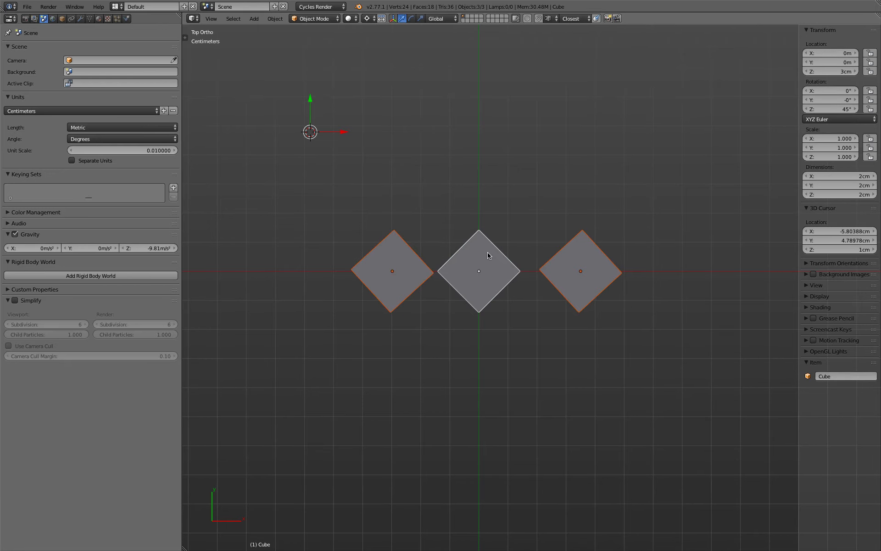
pyautogui.rightClick(830, 110)
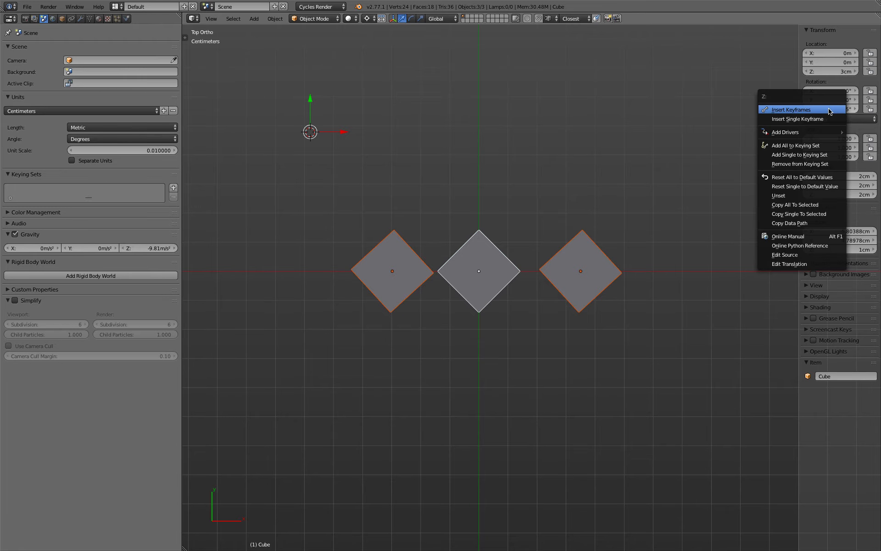
pyautogui.click(819, 217)
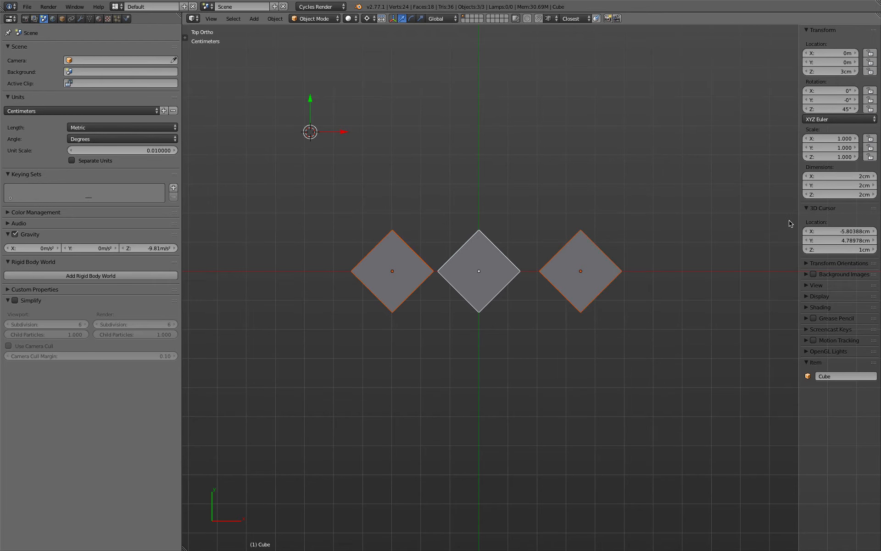
# Select only the middle cube in the front view and set the pivot point to the bounding box center
pyautogui.rightClick(511, 272)
pyautogui.press('KP_1')
pyautogui.press('r')
pyautogui.press('Escape')
pyautogui.press(',')
# Trackball-rotate the middle cube to about 15° on X, 15° on Y and 47° on Z
pyautogui.press('r')
pyautogui.press('r')
pyautogui.click(565, 163)
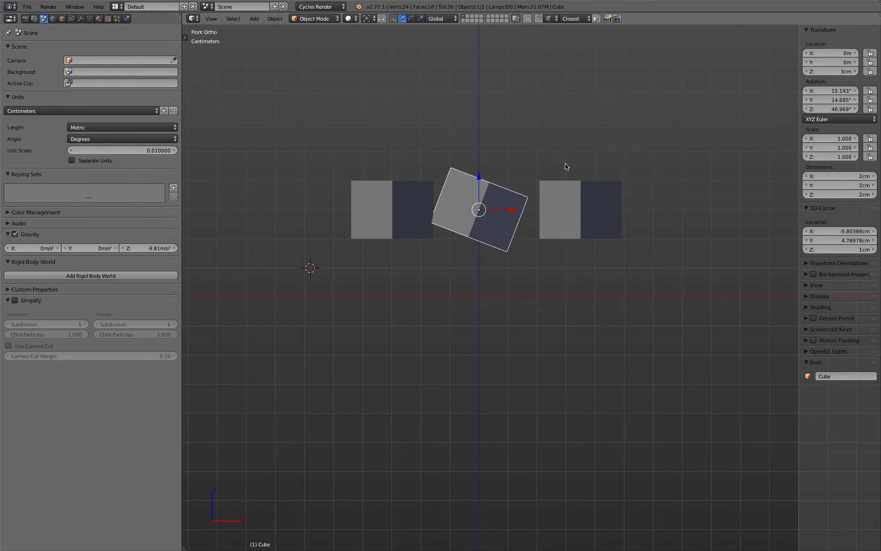
# In the top view, rotate the rightmost cube to about 24° on Z and turn the leftmost cube freely around Z
pyautogui.press('KP_7')
pyautogui.rightClick(575, 277)
pyautogui.press('r')
pyautogui.click(630, 279)
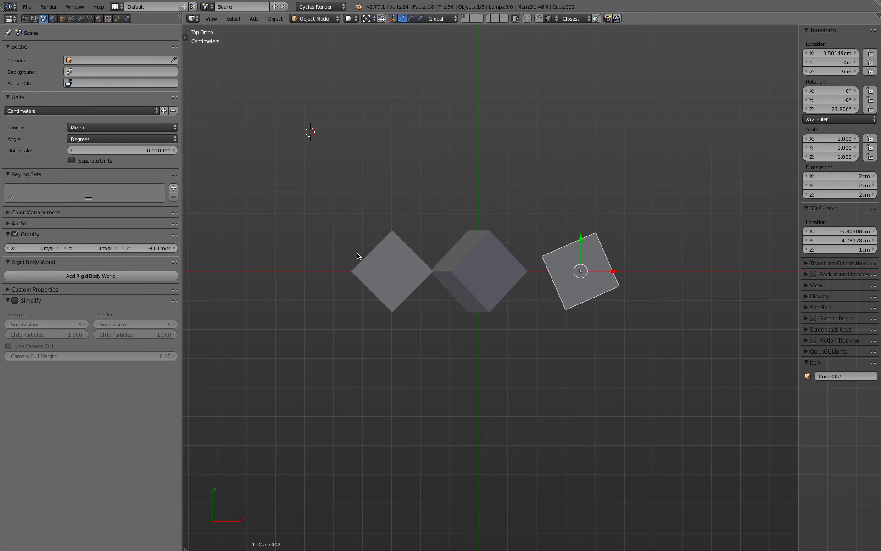
pyautogui.rightClick(395, 260)
pyautogui.press('r')
pyautogui.click(414, 206)
# Select all three cubes with the tilted middle one active and copy all its rotation values to the outer cubes
pyautogui.rightClick(579, 265)
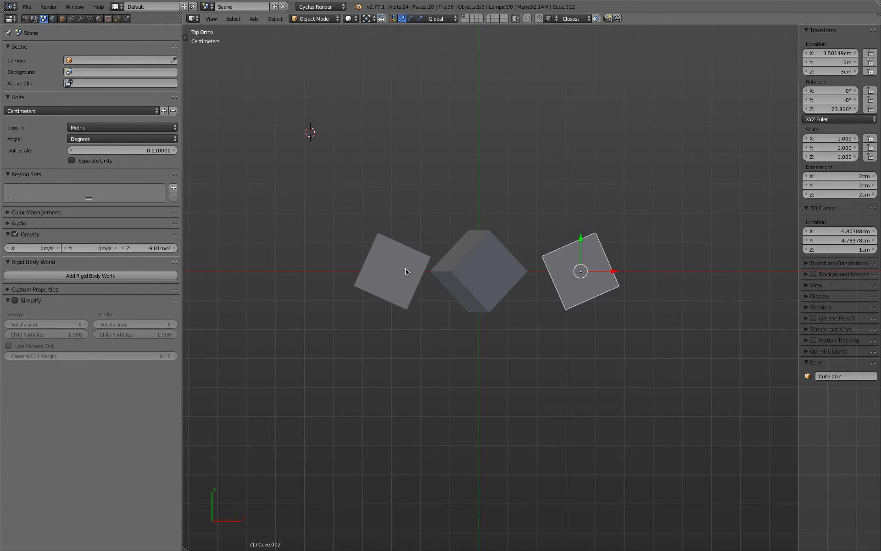
pyautogui.keyDown('shift'); pyautogui.rightClick(406, 272); pyautogui.keyUp('shift')
pyautogui.keyDown('shift'); pyautogui.rightClick(482, 266); pyautogui.keyUp('shift')
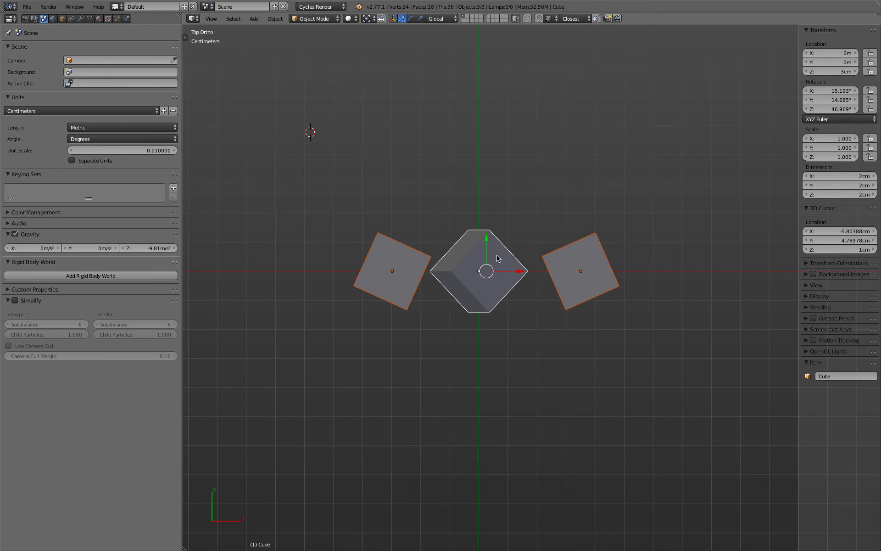
pyautogui.rightClick(825, 99)
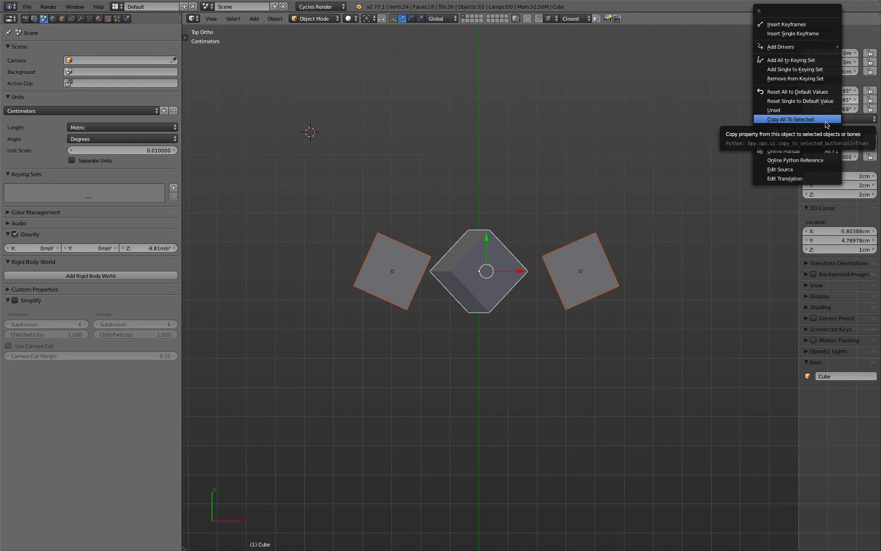
pyautogui.click(826, 119)
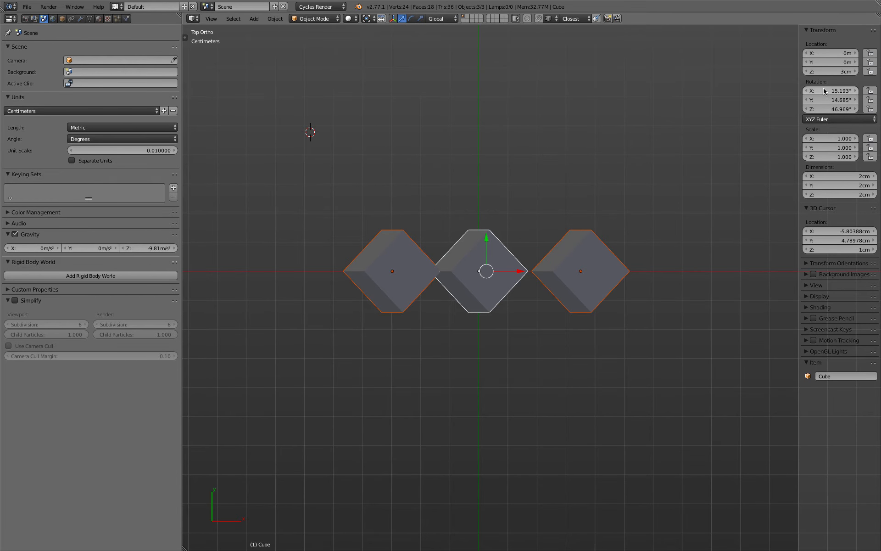
# Set the rotation of all three selected cubes to 0° on X, 0° on Y and 45° on Z
pyautogui.moveTo(744, 185); pyautogui.dragTo(744, 183, button='middle')
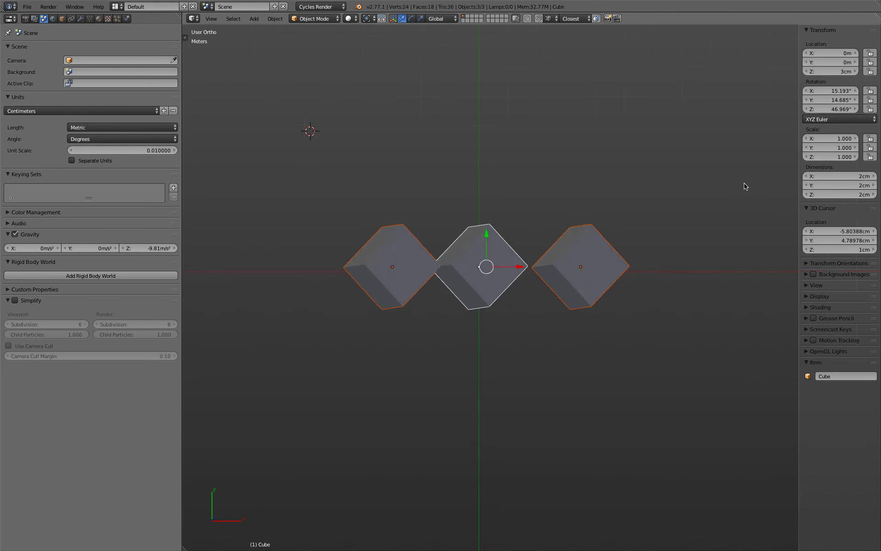
pyautogui.press('KP_1')
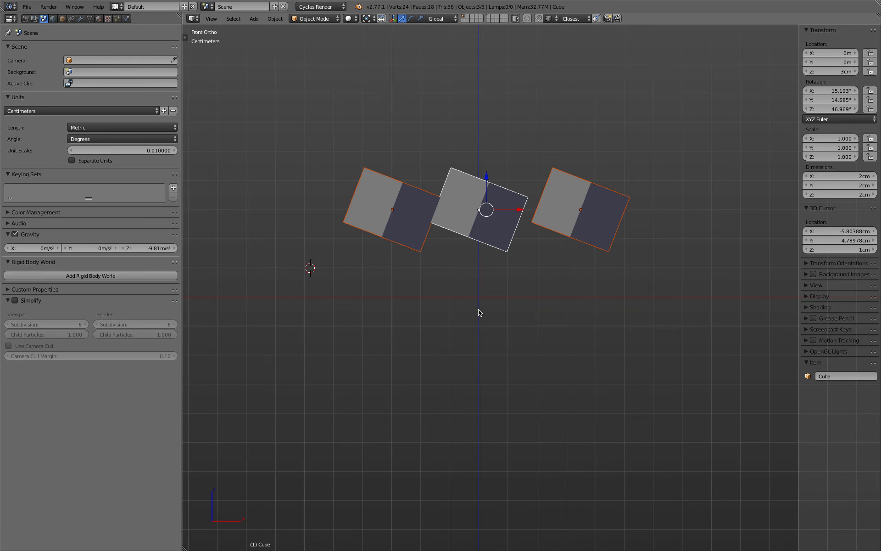
pyautogui.moveTo(374, 216); pyautogui.dragTo(396, 200, button='middle')
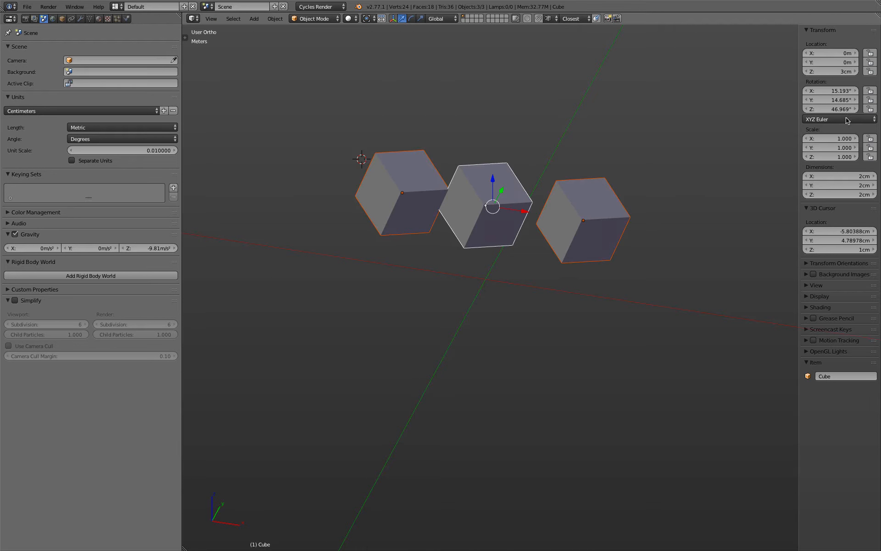
pyautogui.click(827, 92)
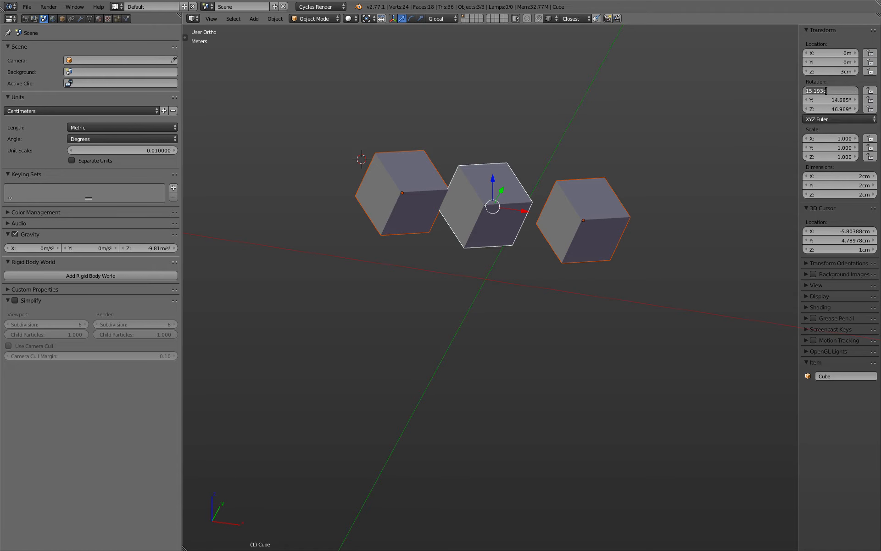
pyautogui.write('0')
pyautogui.press('Return')
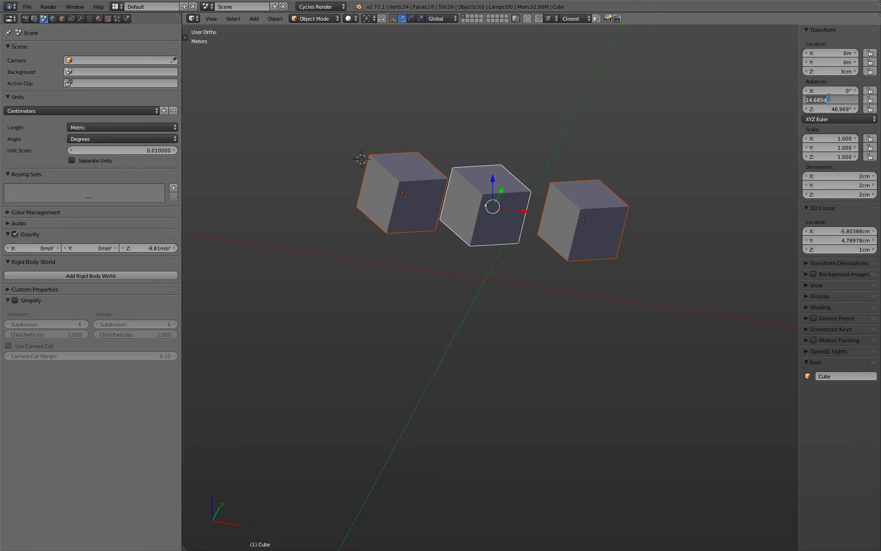
pyautogui.write('0')
pyautogui.press('Return')
pyautogui.click(828, 109)
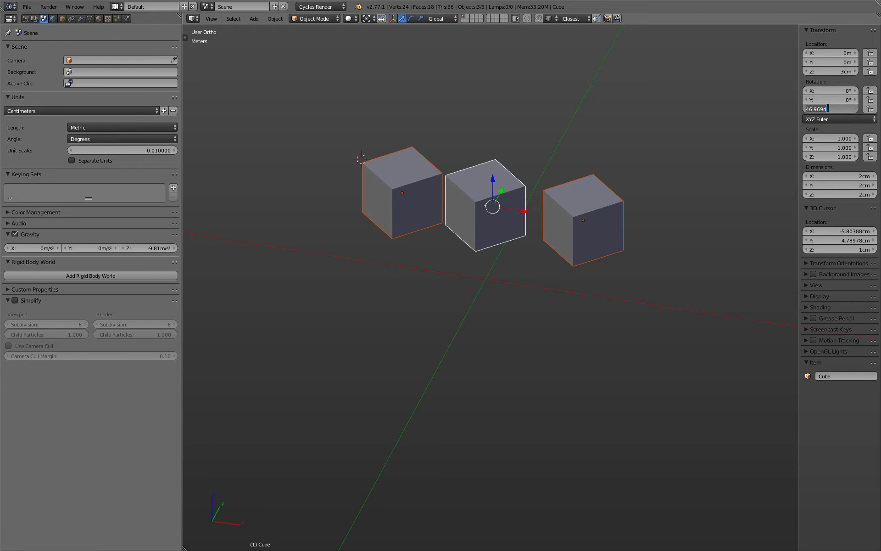
pyautogui.write('45')
pyautogui.press('Return')
# Select only the rightmost cube in the top view and set its X location to 3 cm
pyautogui.press('KP_7')
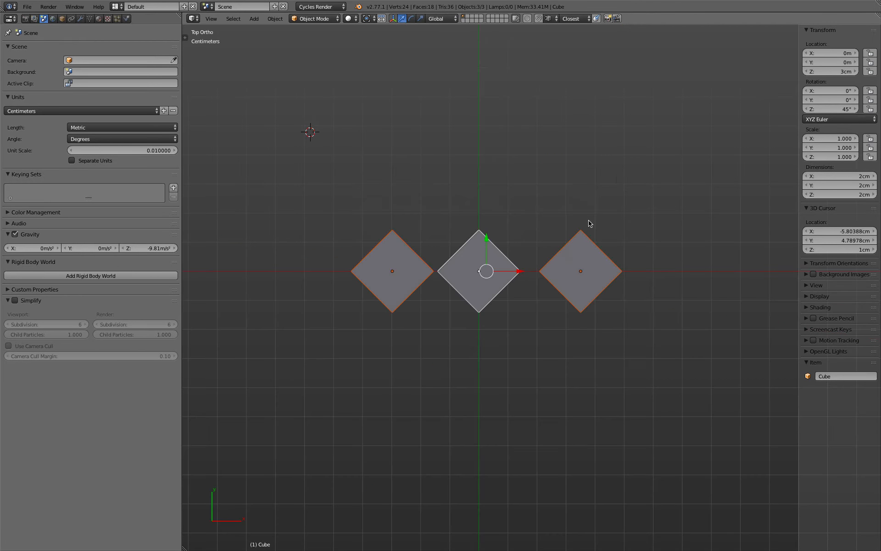
pyautogui.rightClick(573, 281)
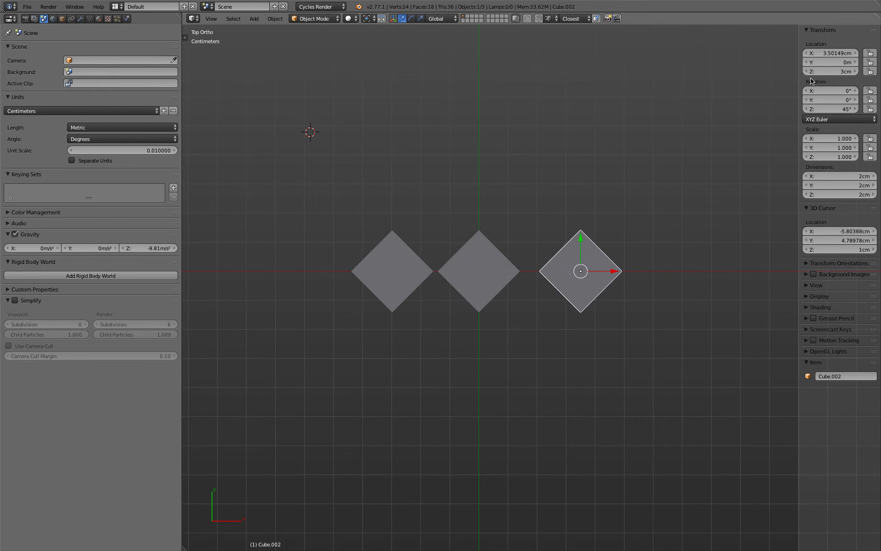
pyautogui.click(823, 53)
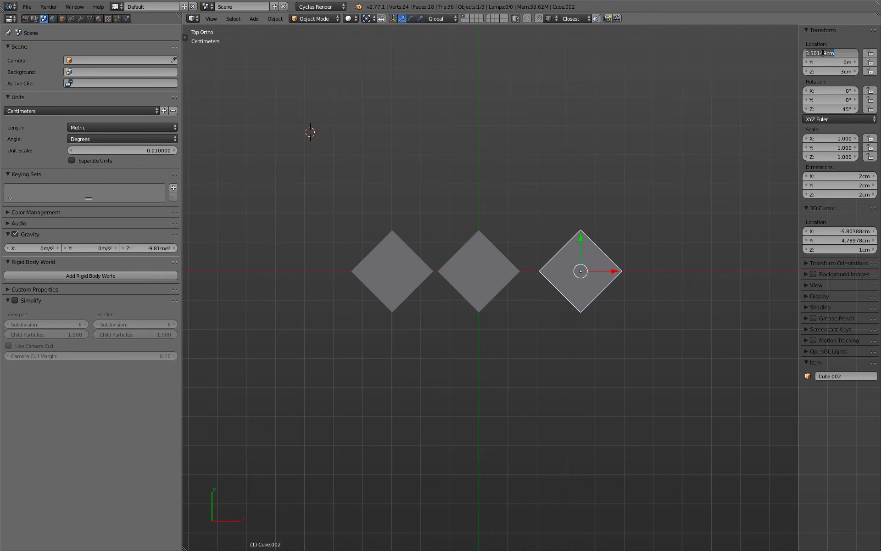
pyautogui.write('3')
pyautogui.press('Return')
# Select only the leftmost cube and set its X location to -3 cm
pyautogui.rightClick(408, 260)
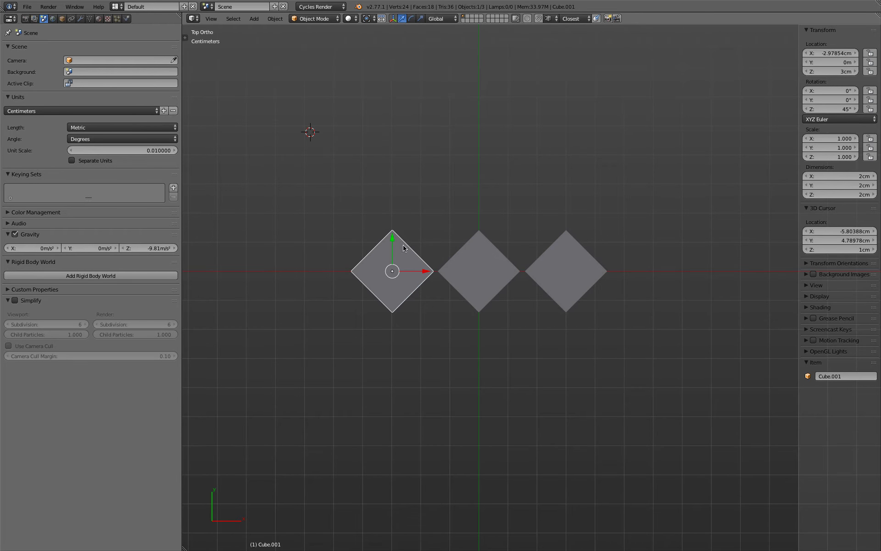
pyautogui.click(831, 53)
pyautogui.write('-3')
pyautogui.press('Return')
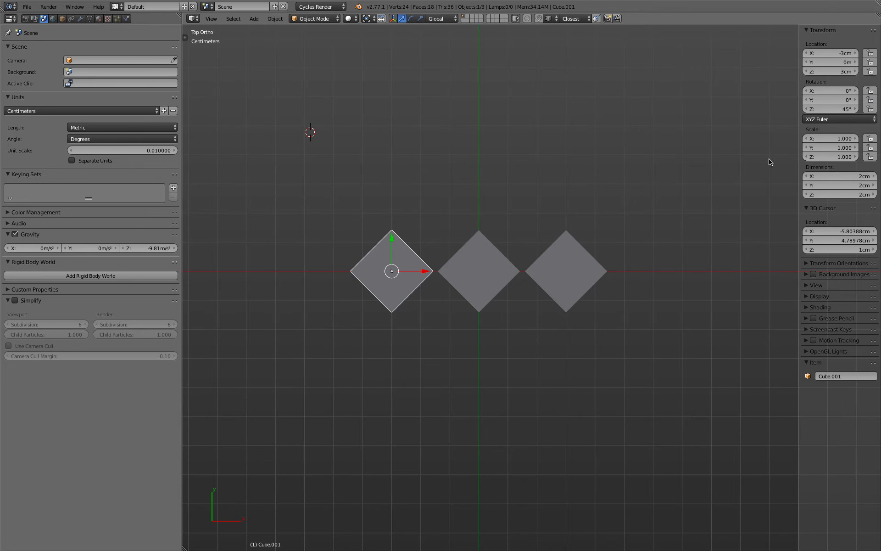
# In the front view, move the leftmost cube down along Z to about 2.67 cm
pyautogui.press('KP_1')
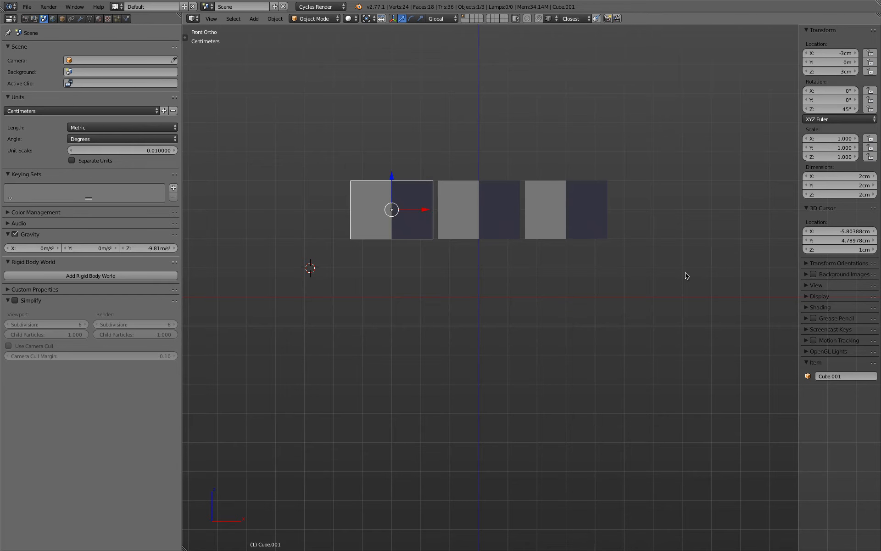
pyautogui.press('KP_7')
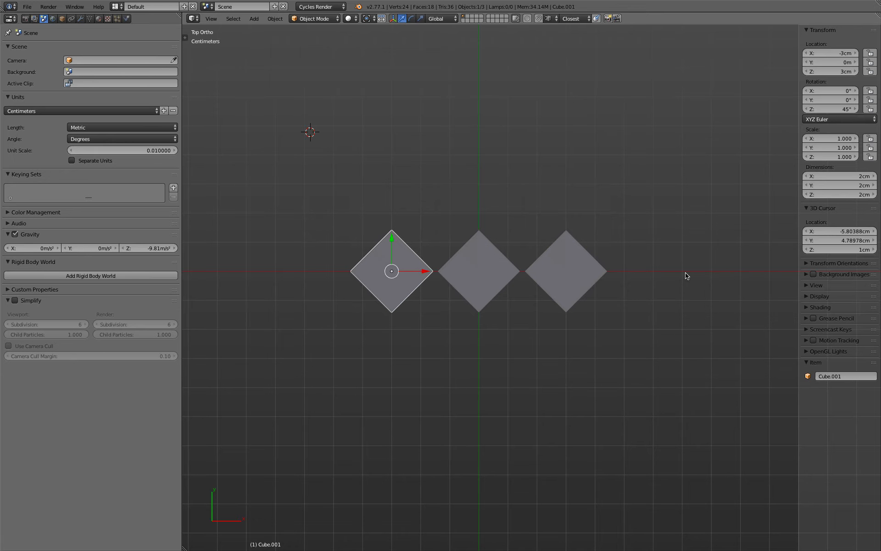
pyautogui.press('KP_1')
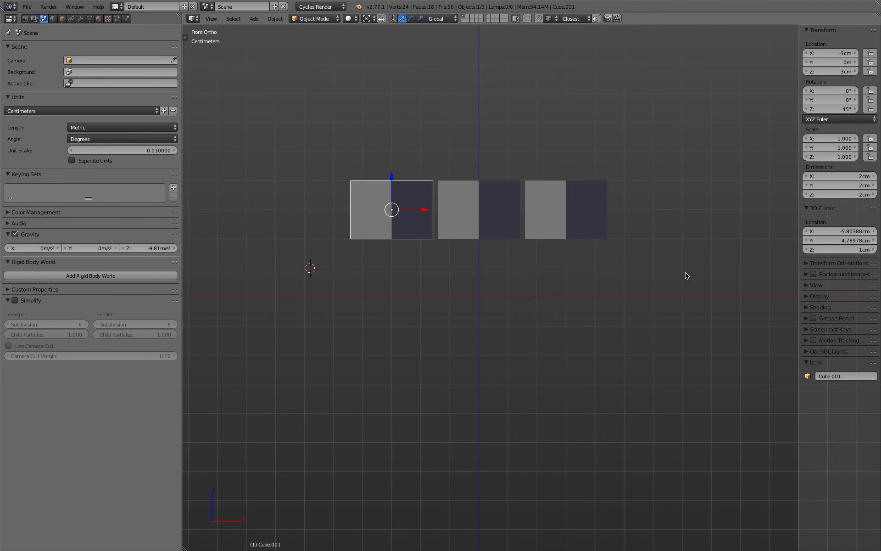
pyautogui.moveTo(393, 179); pyautogui.dragTo(396, 189)
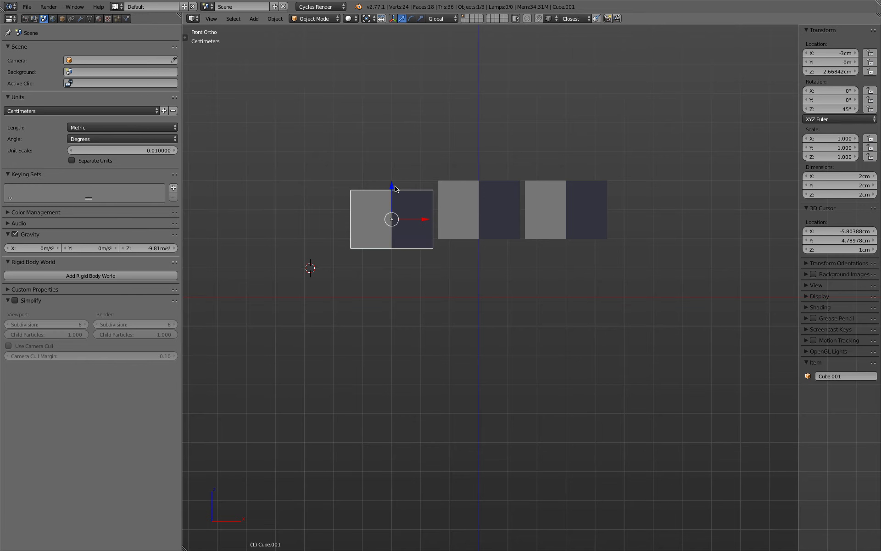
# Choose Vertex as the snap element and select single corner vertices of the leftmost cube in Edit Mode, returning to Object Mode
pyautogui.click(550, 18)
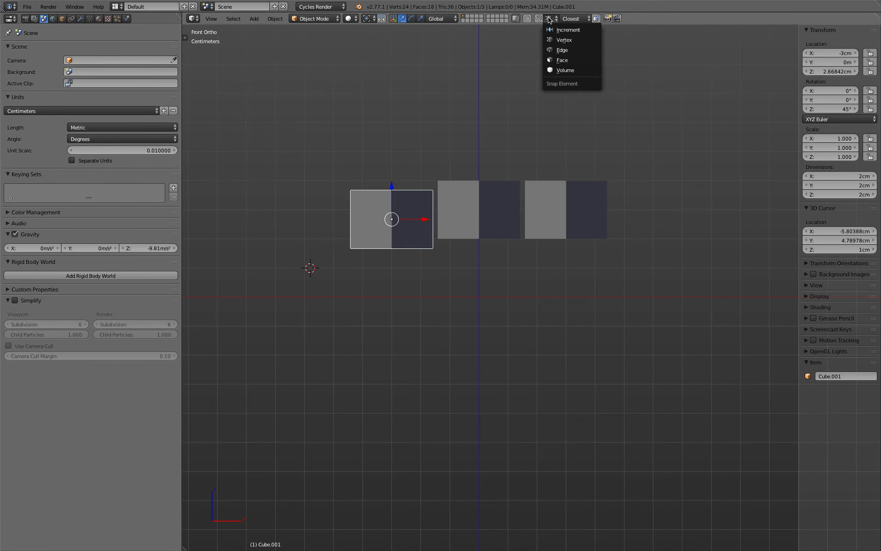
pyautogui.click(569, 42)
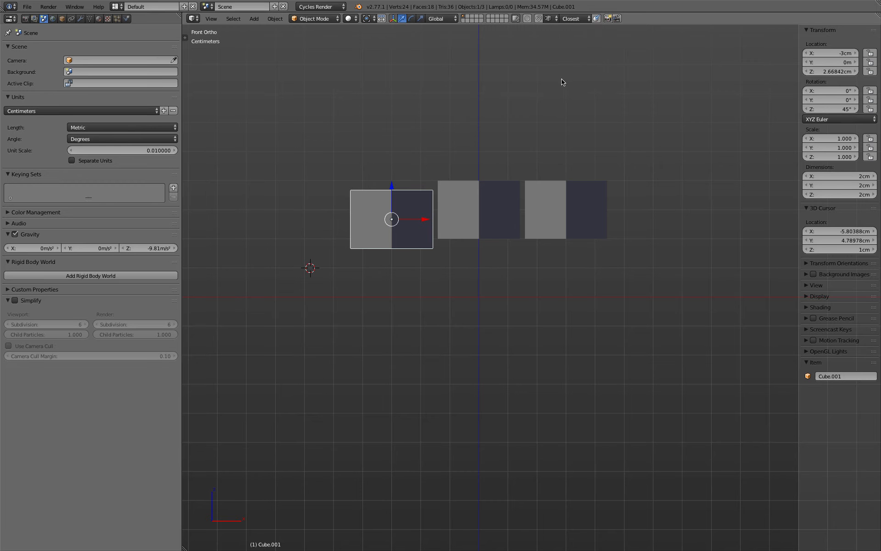
pyautogui.moveTo(431, 153); pyautogui.dragTo(447, 226, button='middle')
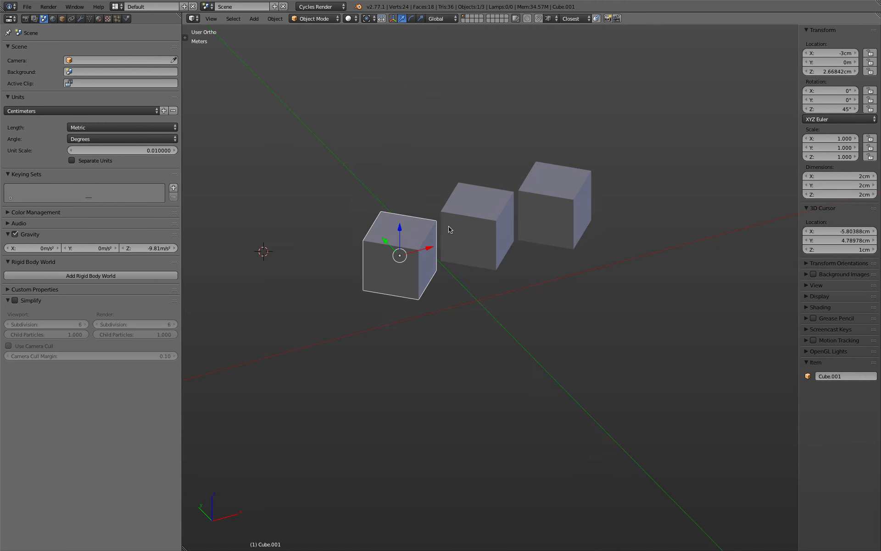
pyautogui.press('Tab')
pyautogui.rightClick(380, 219)
pyautogui.rightClick(364, 240)
pyautogui.rightClick(437, 221)
pyautogui.press('Tab')
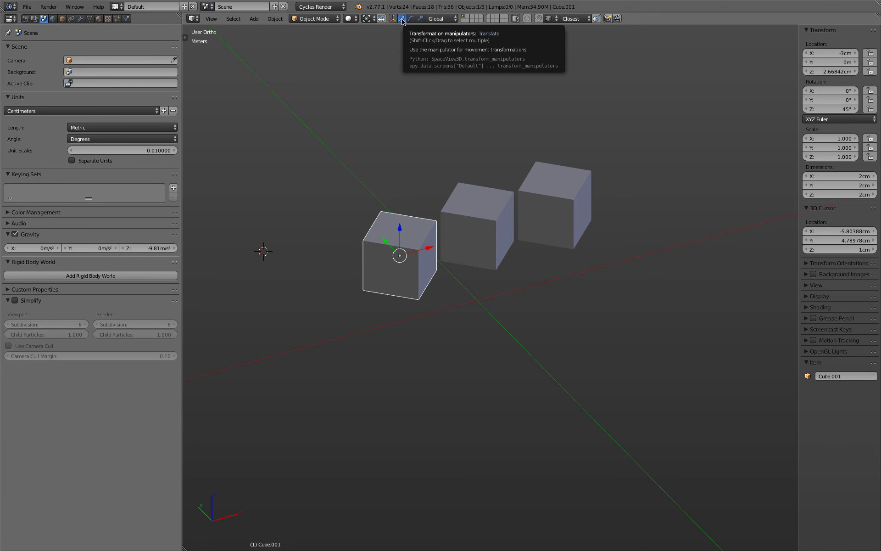
# Move the leftmost cube down along Z to about -4.33 cm
pyautogui.moveTo(401, 230); pyautogui.dragTo(459, 421)
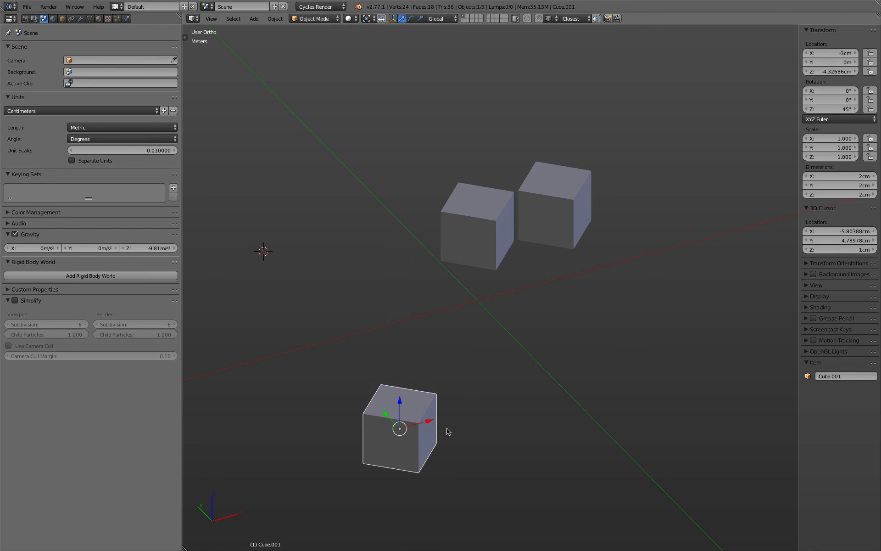
# With vertex snapping, align the leftmost cube along Z to the middle cube's corners at 3 cm, 1 cm and finally 5 cm
pyautogui.click(538, 21)
pyautogui.click(538, 20)
pyautogui.click(538, 20)
pyautogui.click(539, 20)
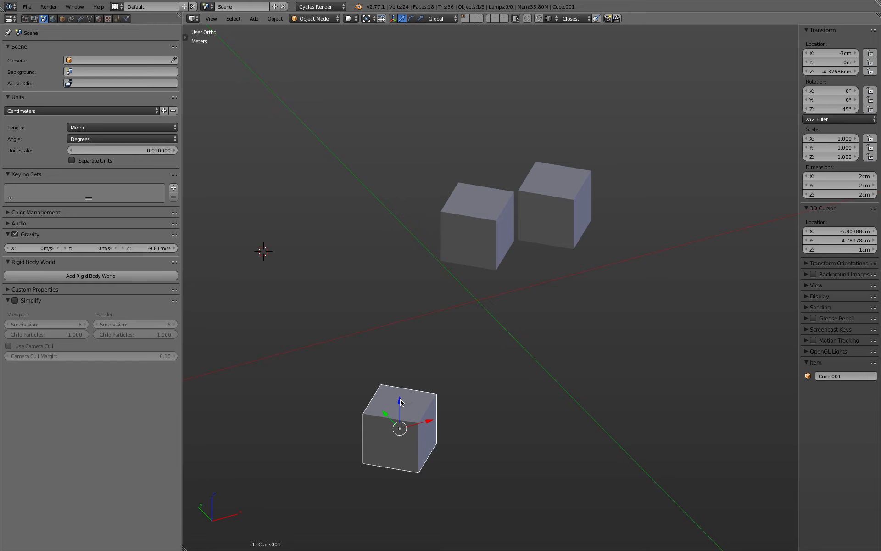
pyautogui.moveTo(400, 403); pyautogui.dragTo(440, 261)
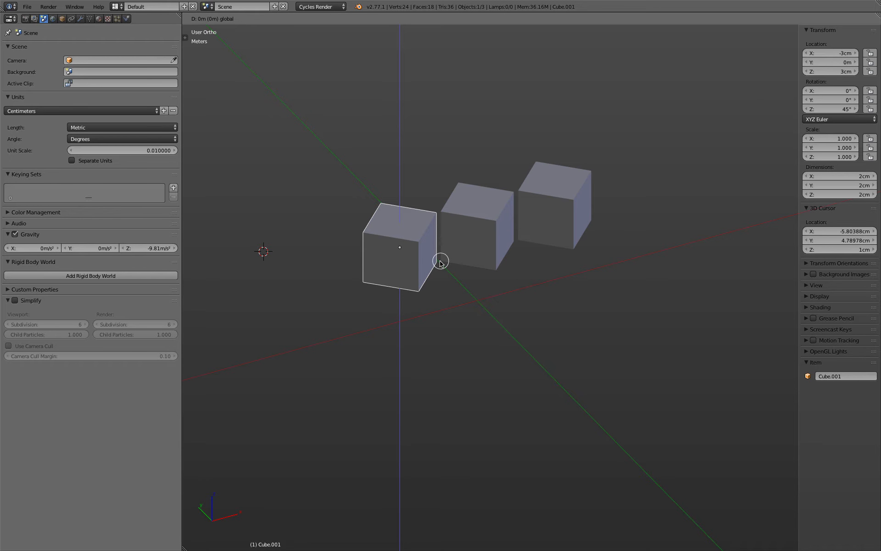
pyautogui.keyDown('ctrl'); pyautogui.moveTo(440, 263); pyautogui.dragTo(440, 261); pyautogui.keyUp('ctrl')
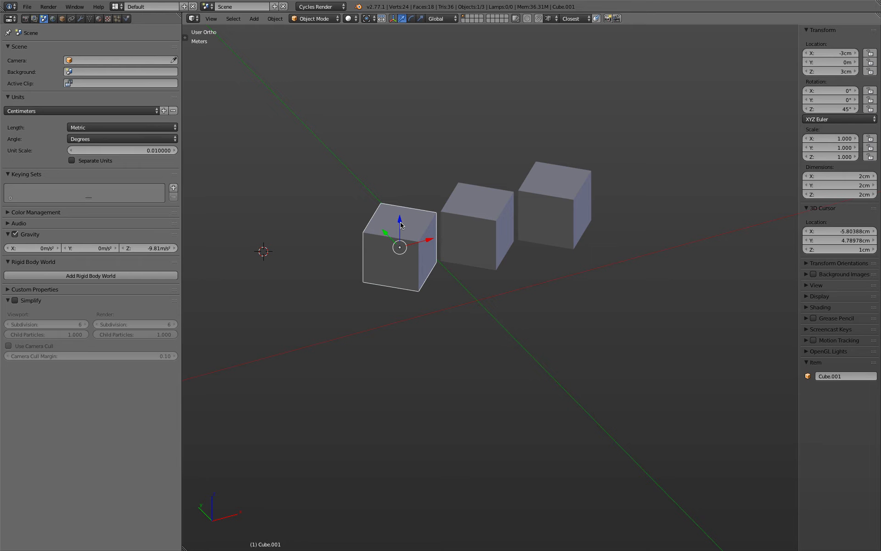
pyautogui.moveTo(400, 224); pyautogui.dragTo(442, 265)
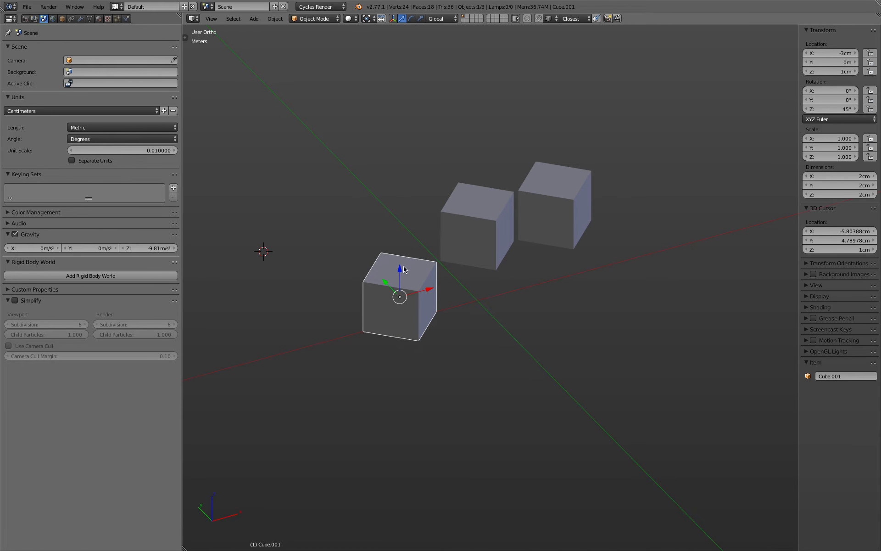
pyautogui.moveTo(400, 274); pyautogui.dragTo(444, 210)
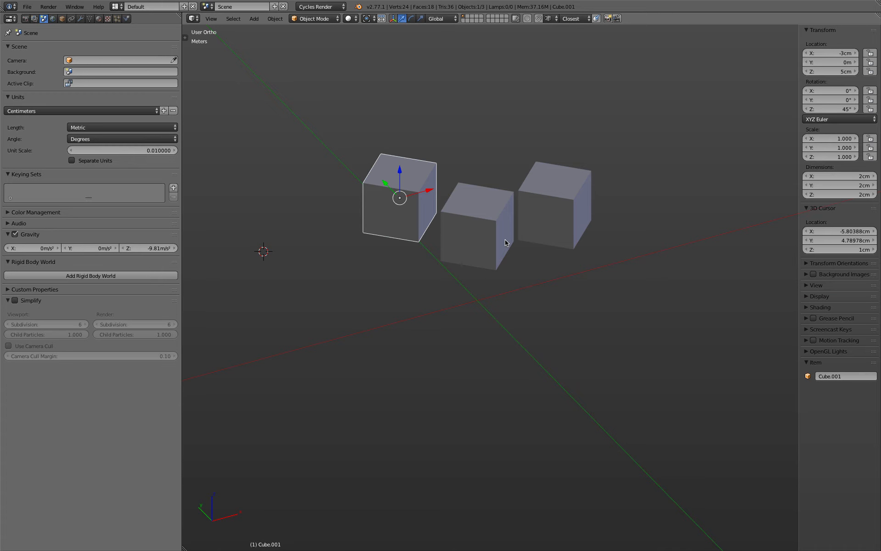
# Move the leftmost cube to about -3.06 cm along Y, then snap it back in line with the middle cube at Y 0 and Z 3 cm
pyautogui.press('KP_7')
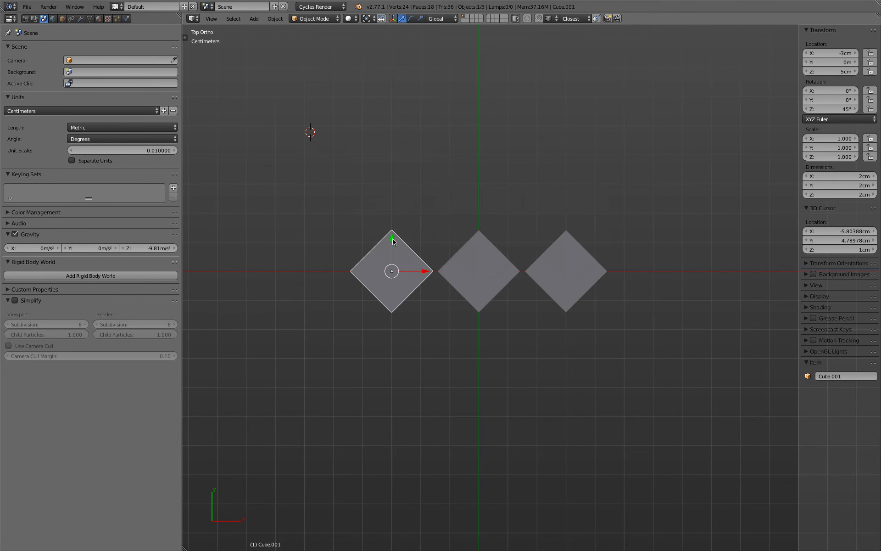
pyautogui.moveTo(392, 239); pyautogui.dragTo(395, 330)
pyautogui.moveTo(449, 358); pyautogui.dragTo(482, 274, button='middle')
pyautogui.moveTo(452, 178); pyautogui.dragTo(454, 378)
pyautogui.moveTo(598, 316)
pyautogui.mouseDown(button='middle')
pyautogui.moveTo(580, 326)
pyautogui.moveTo(616, 319)
pyautogui.moveTo(601, 326)
pyautogui.mouseUp(button='middle')
pyautogui.keyDown('ctrl'); pyautogui.moveTo(453, 396); pyautogui.dragTo(443, 211); pyautogui.keyUp('ctrl')
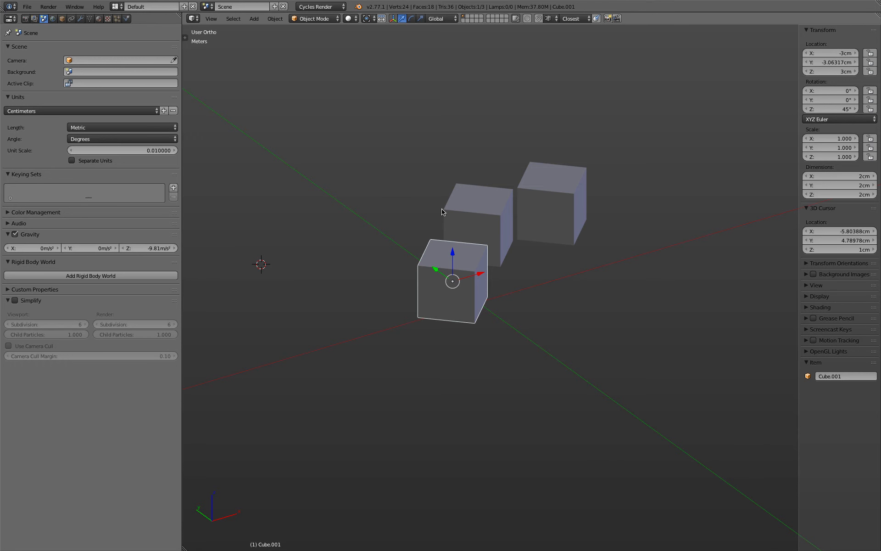
pyautogui.keyDown('ctrl'); pyautogui.moveTo(436, 270); pyautogui.dragTo(461, 185); pyautogui.keyUp('ctrl')
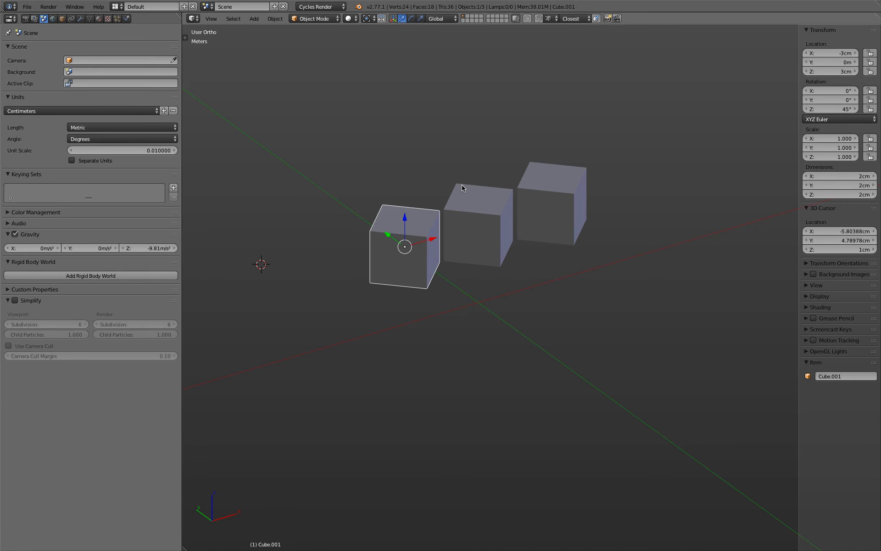
# Check the cubes' alignment in the top and front views, deselect everything and view the row from the opposite side
pyautogui.press('KP_7')
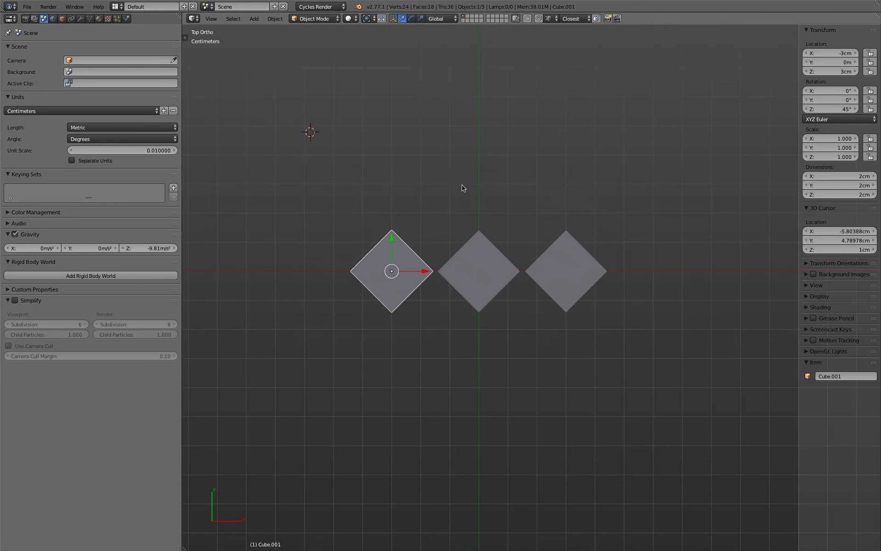
pyautogui.press('KP_1')
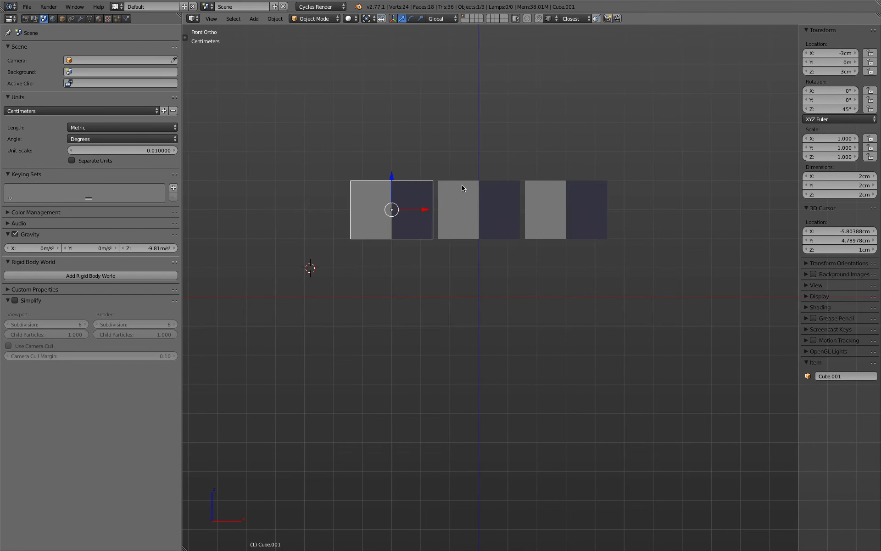
pyautogui.press('KP_7')
pyautogui.press('a')
pyautogui.moveTo(553, 244); pyautogui.dragTo(680, 230, button='middle')
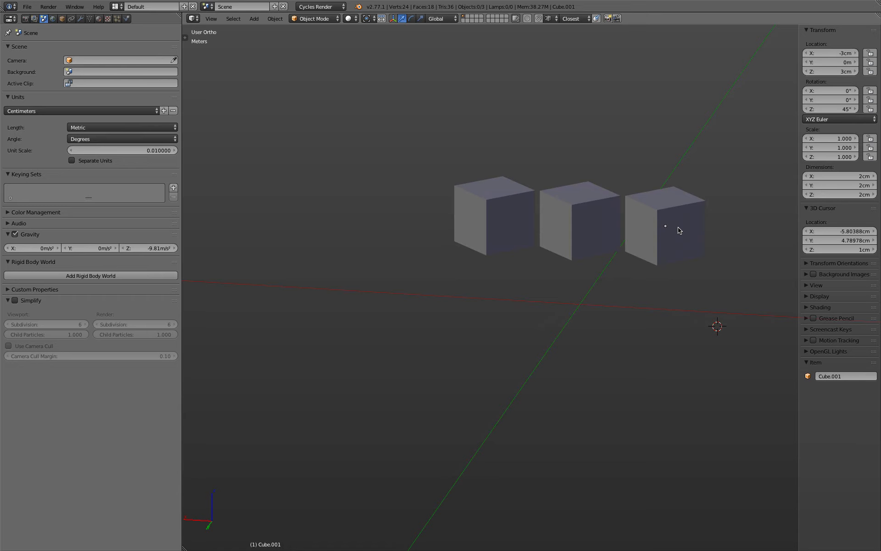
# Choose Edge as the snap element and snap the corner of the cube at X -3 cm onto the middle cube's nearest upper corner
pyautogui.rightClick(673, 198)
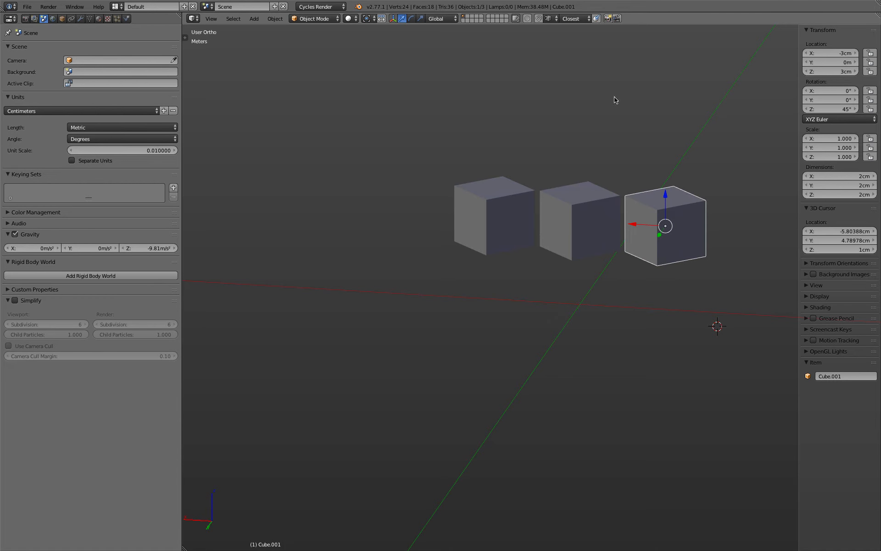
pyautogui.click(550, 19)
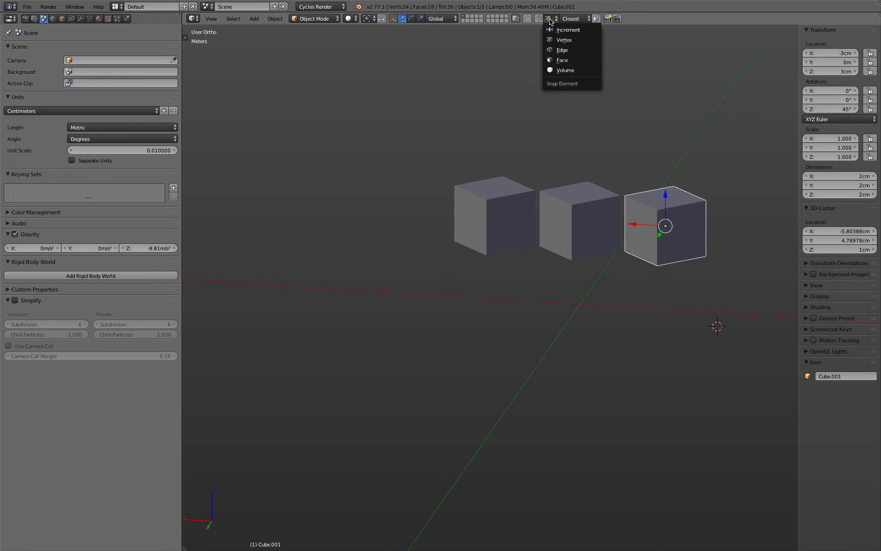
pyautogui.click(573, 51)
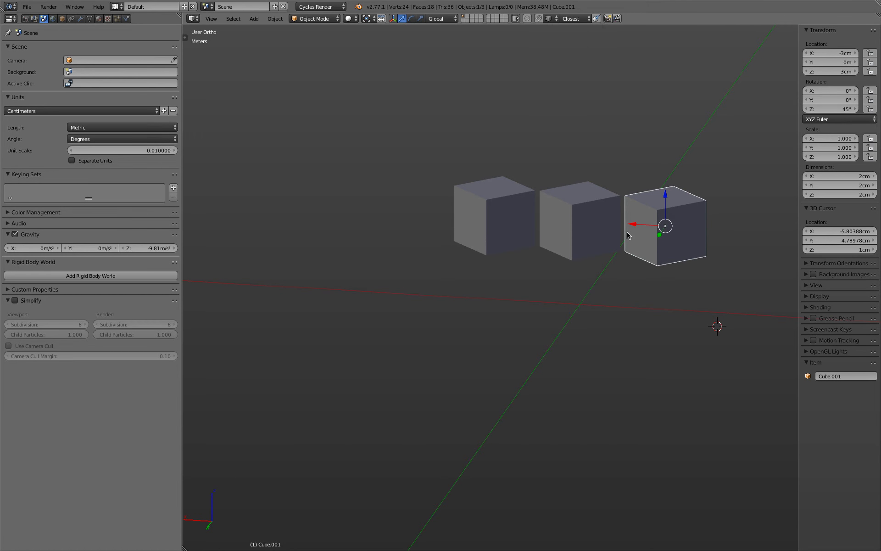
pyautogui.scroll(5, 590, 165)
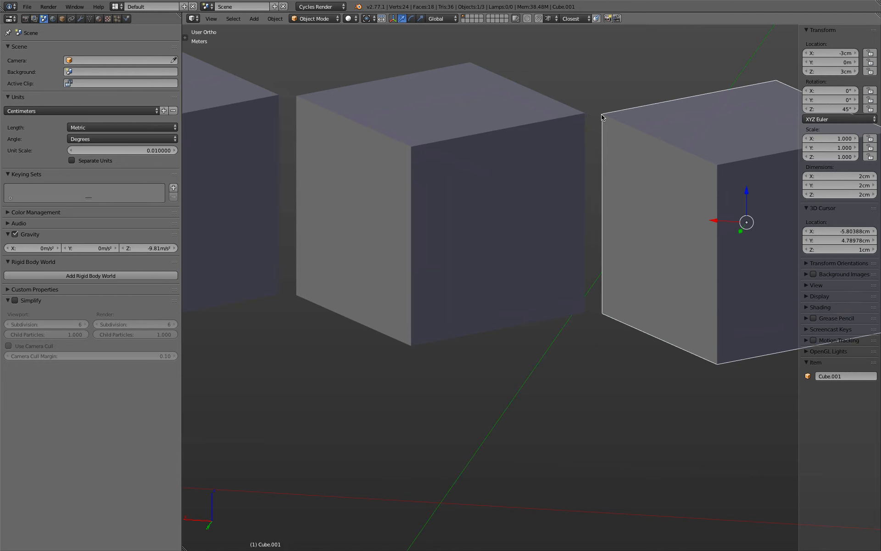
pyautogui.press('g')
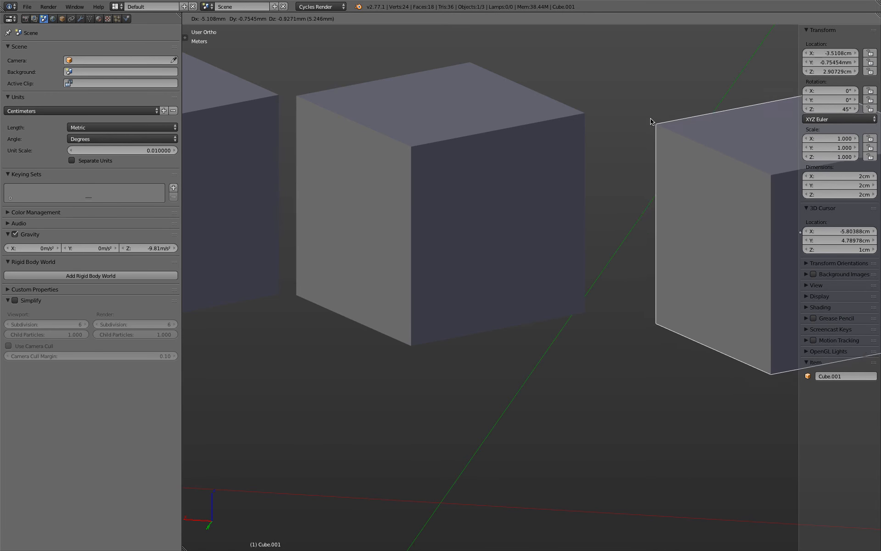
pyautogui.click(587, 114)
# Snap the cube at X 3 cm flush against the middle cube, placing it at X 1.41421 cm, Y 1.41421 cm, Z 3 cm
pyautogui.scroll(-4, 557, 134)
pyautogui.click(395, 130)
pyautogui.scroll(3, 402, 115)
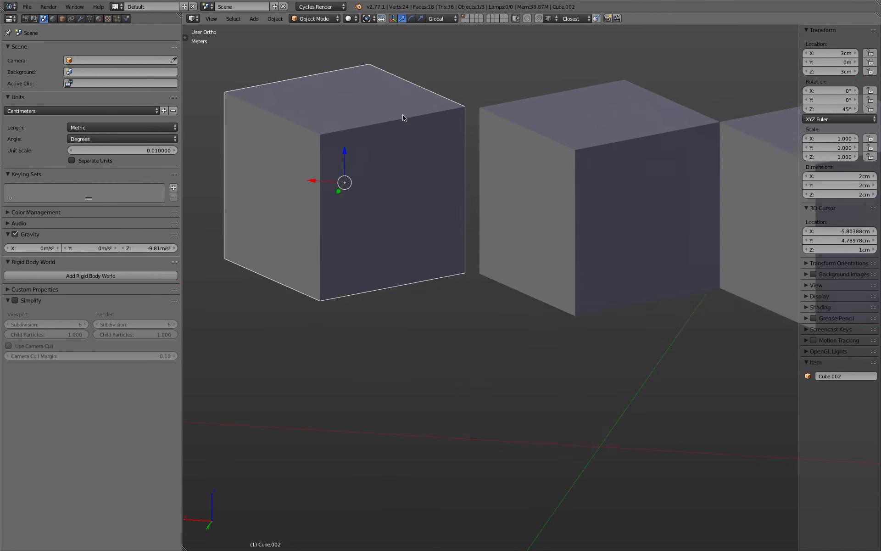
pyautogui.scroll(1, 404, 115)
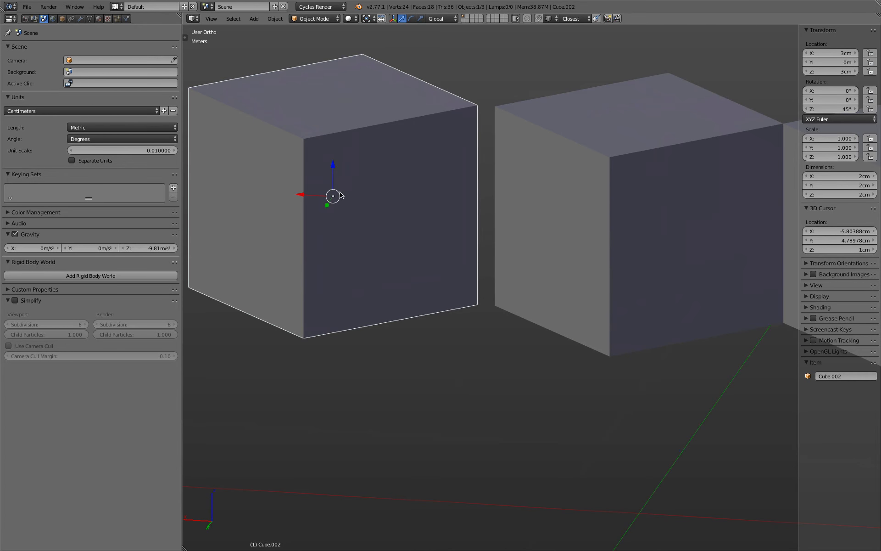
pyautogui.press('g')
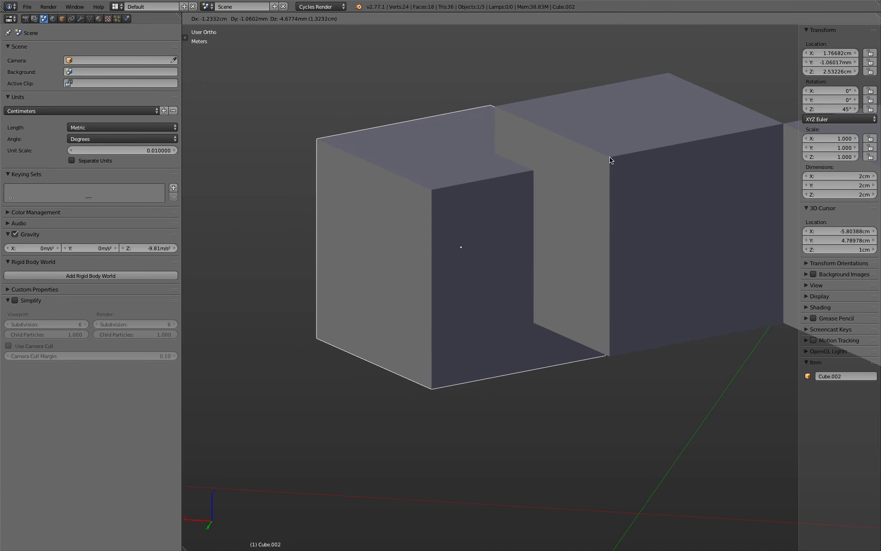
pyautogui.press('ctrl')
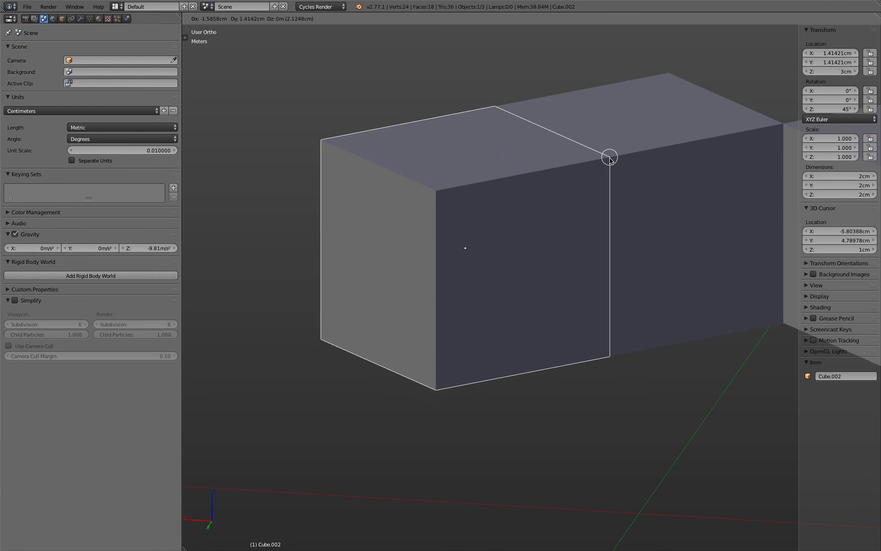
pyautogui.click(610, 157)
# Snap the remaining outer cube against the middle cube's side, at X -1.41421 cm, Y 1.41421 cm, Z 3 cm
pyautogui.scroll(-4, 609, 158)
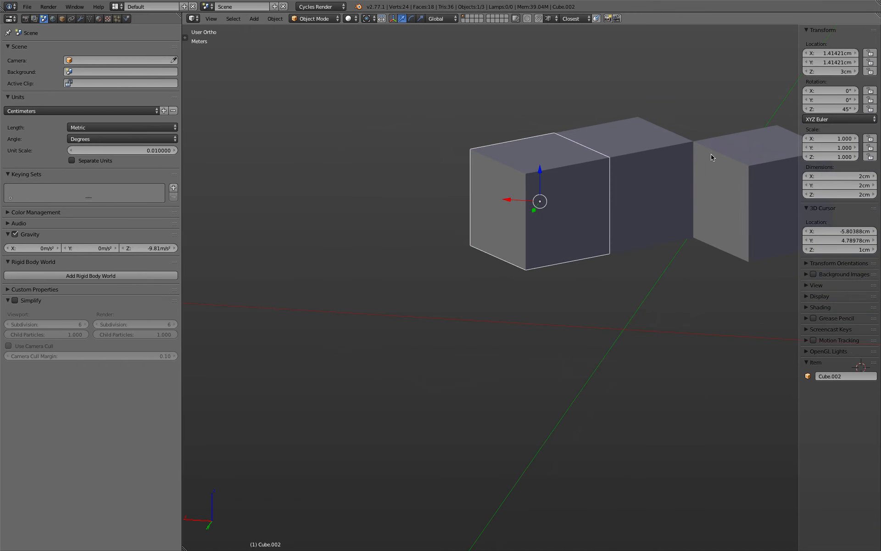
pyautogui.rightClick(712, 154)
pyautogui.scroll(2, 689, 151)
pyautogui.press('g')
pyautogui.keyDown('ctrl'); pyautogui.click(583, 161); pyautogui.keyUp('ctrl')
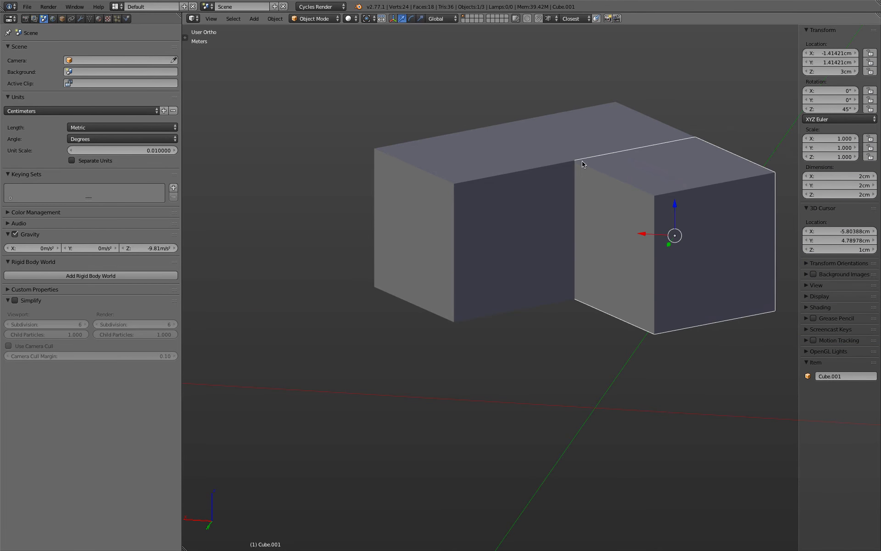
# Snap the selected cube below the two joined cubes at their lower corners, ending at X 0, Y 2.82843 cm, Z 1 cm
pyautogui.press('g')
pyautogui.click(611, 377)
pyautogui.press('g')
pyautogui.keyDown('ctrl'); pyautogui.click(577, 294); pyautogui.keyUp('ctrl')
pyautogui.press('g')
pyautogui.keyDown('ctrl'); pyautogui.click(464, 329); pyautogui.keyUp('ctrl')
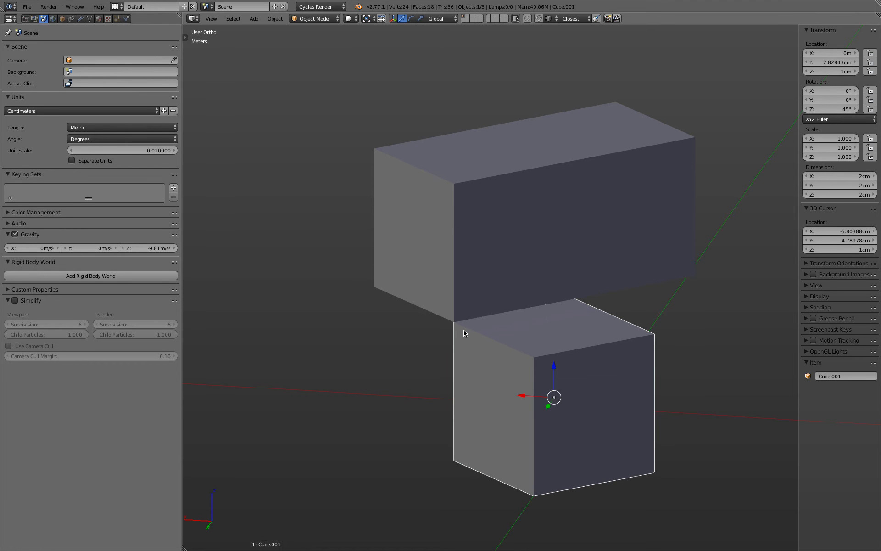
# Snap the selected cube on top of the middle cube at Z 5 cm, then back against its side at X -1.41421 cm, Y 1.41421 cm, Z 3 cm
pyautogui.press('g')
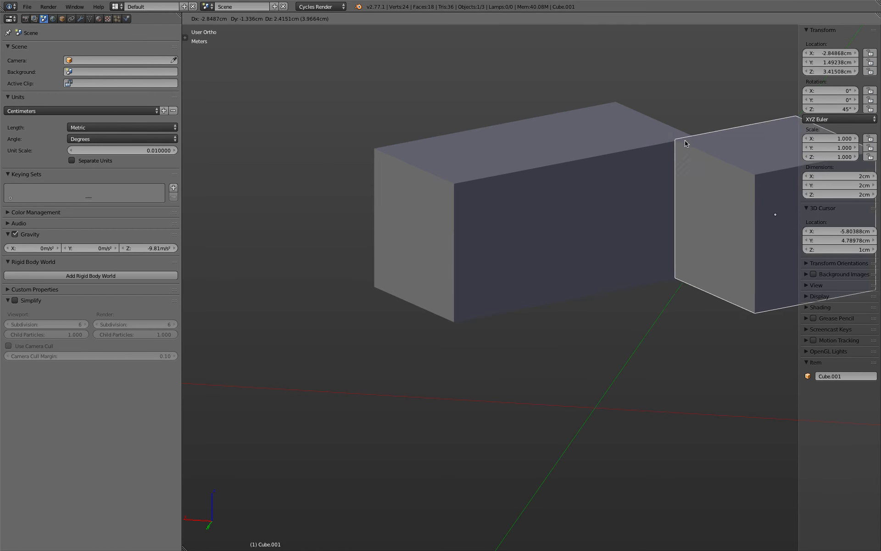
pyautogui.keyDown('ctrl'); pyautogui.click(697, 141); pyautogui.keyUp('ctrl')
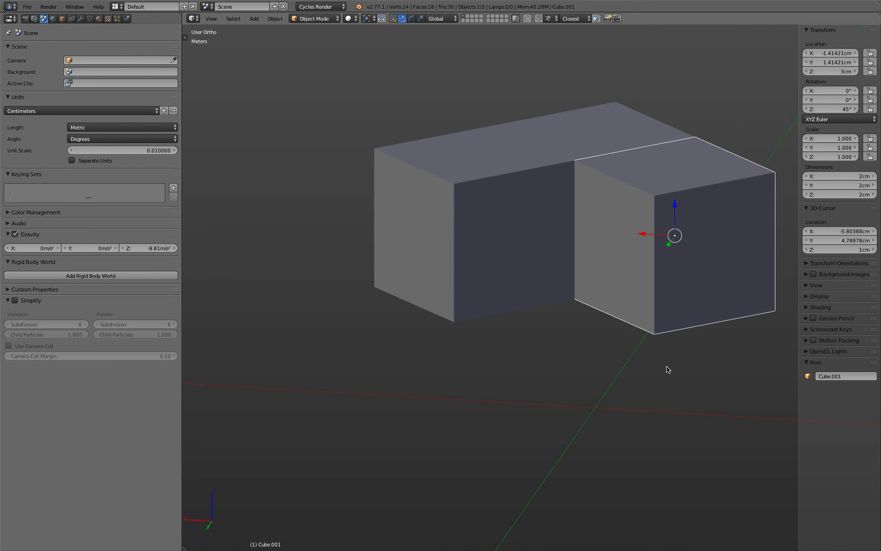
pyautogui.press('g')
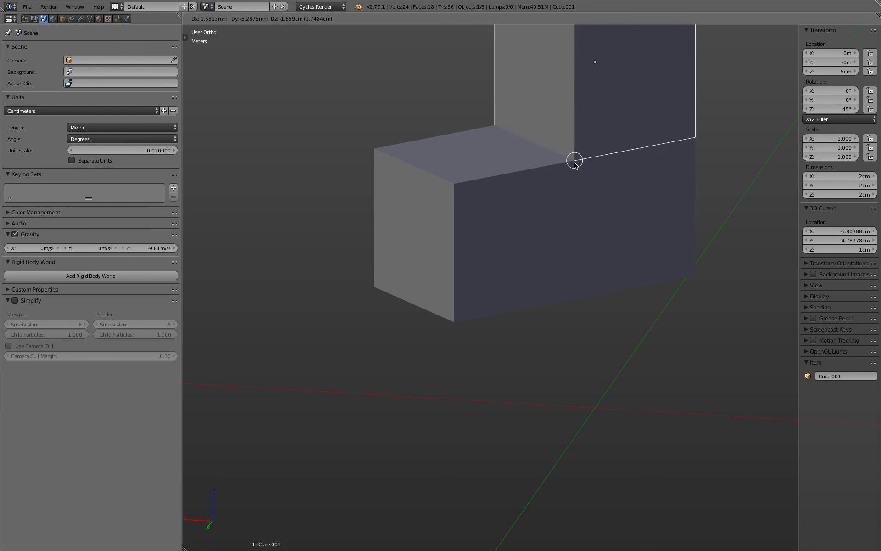
pyautogui.keyDown('ctrl'); pyautogui.click(577, 162); pyautogui.keyUp('ctrl')
pyautogui.scroll(-3, 581, 151)
pyautogui.press('g')
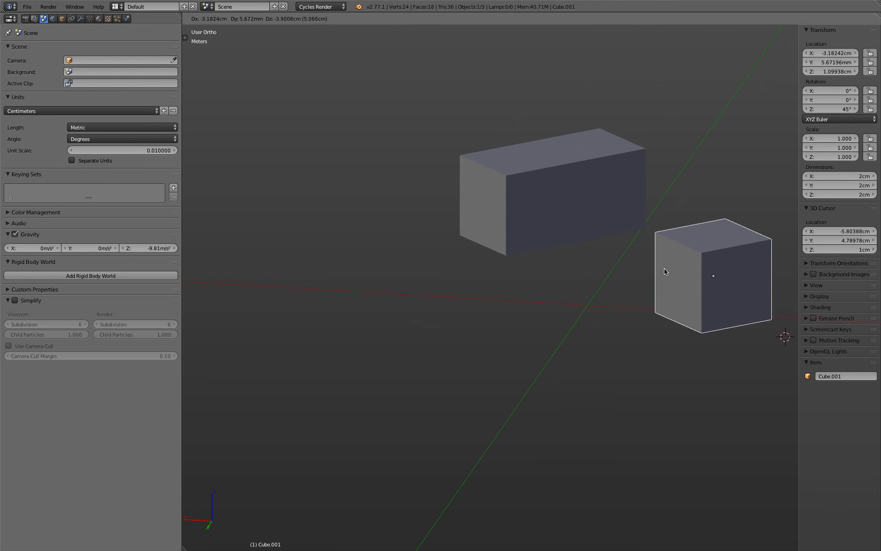
pyautogui.click(614, 193)
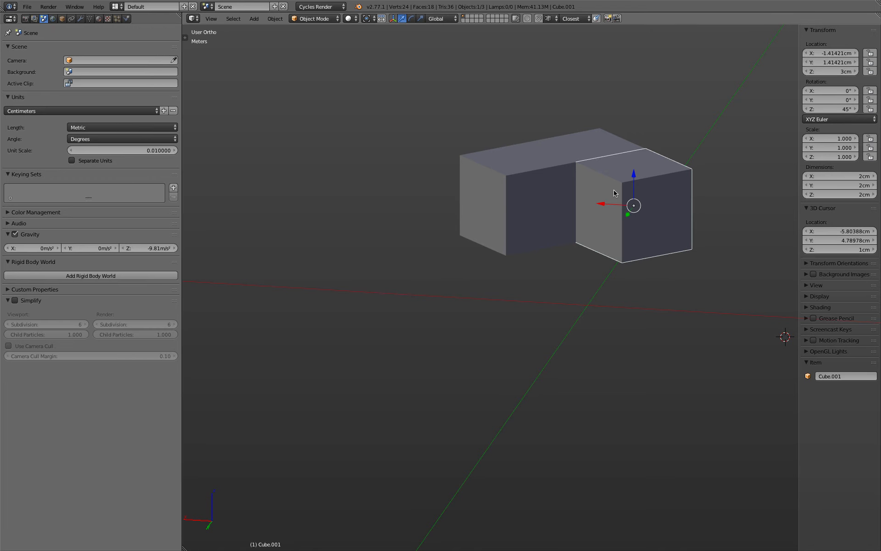
# Choose Face as the snap element and scale the selected cube to about 0.289 on X and Y only
pyautogui.click(549, 18)
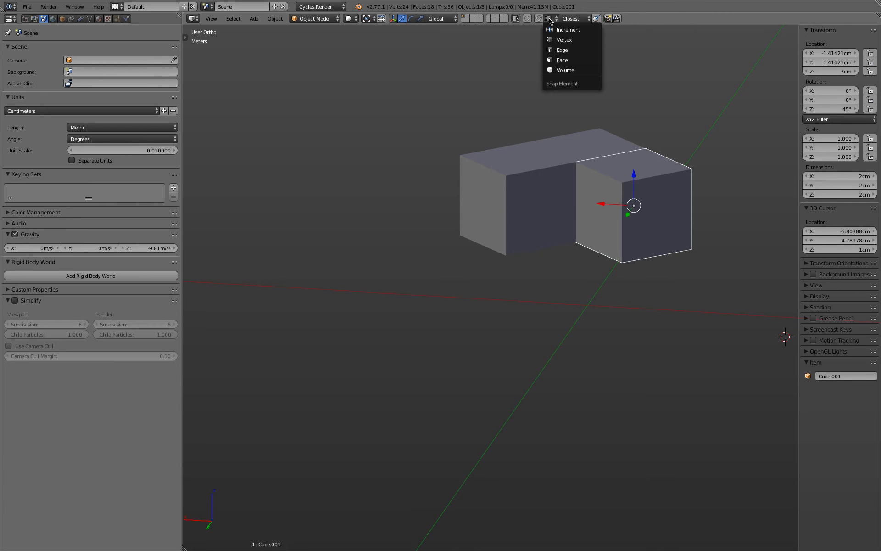
pyautogui.click(564, 60)
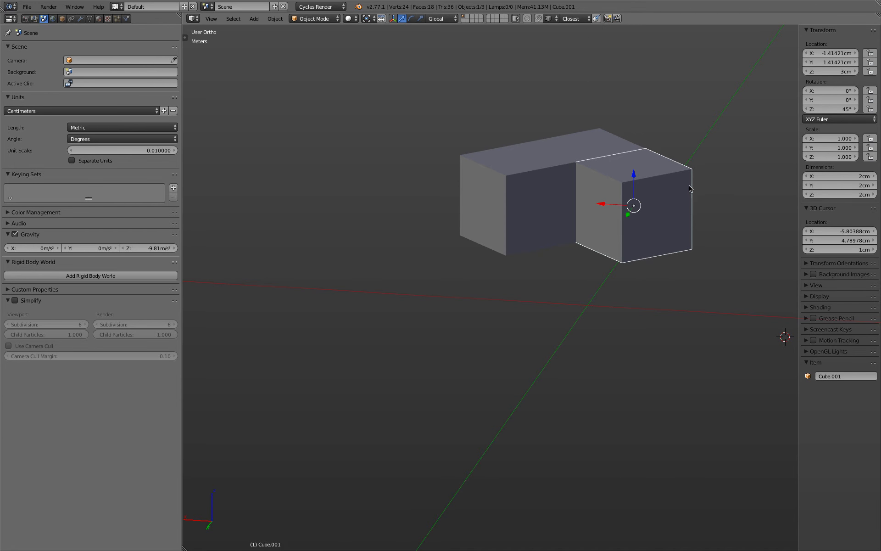
pyautogui.scroll(2, 677, 197)
pyautogui.press('Tab')
pyautogui.press('Tab')
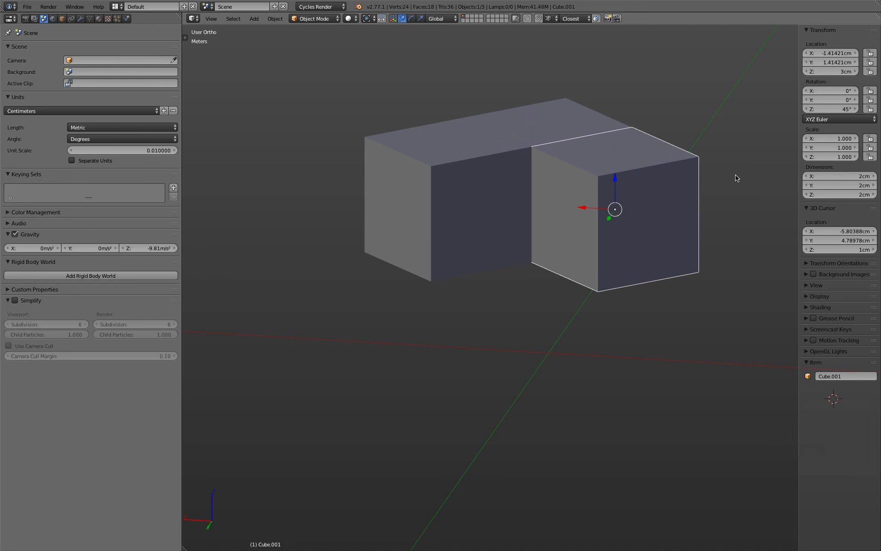
pyautogui.press('s')
pyautogui.hotkey('shift', 'z')
pyautogui.click(640, 225)
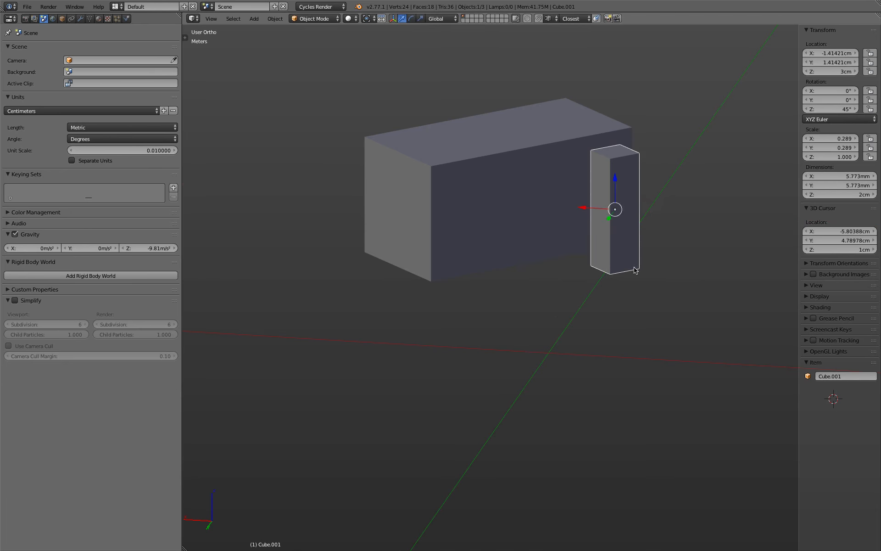
# Move the narrowed box above the two joined cubes, to about X -7.57 mm, Y 5.55 mm, Z 6.18 cm
pyautogui.press('g')
pyautogui.click(597, 146)
pyautogui.keyDown('shift'); pyautogui.moveTo(626, 106); pyautogui.dragTo(641, 247, button='middle'); pyautogui.keyUp('shift')
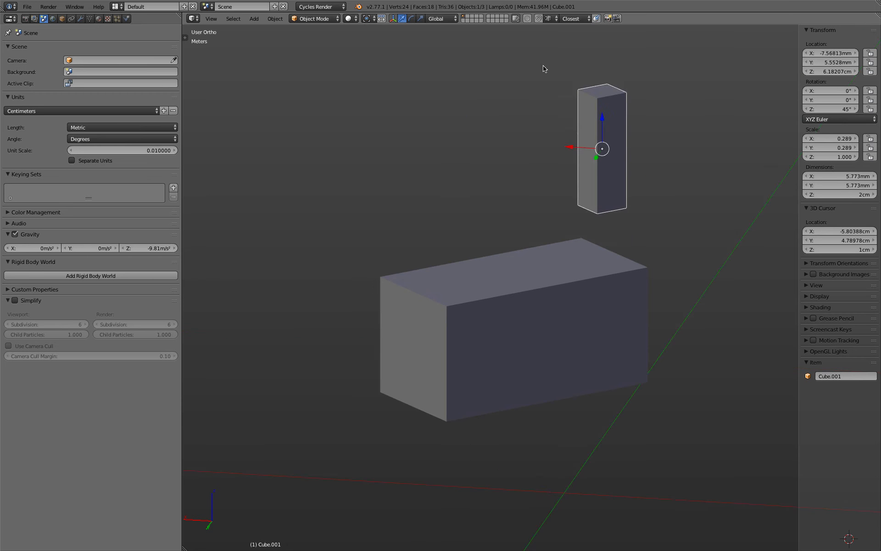
# With Face as the snap element, snap the narrowed box onto the top face of the two joined cubes at Z 5 cm
pyautogui.click(549, 19)
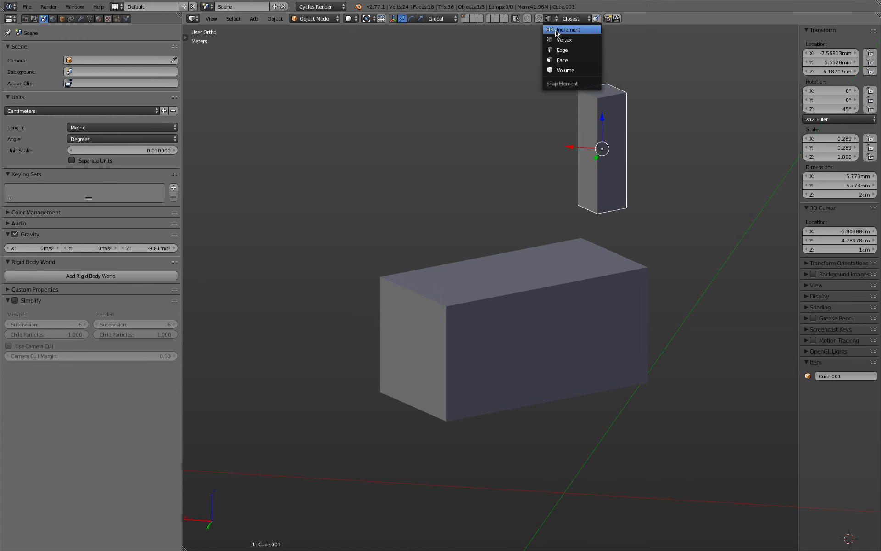
pyautogui.click(564, 60)
pyautogui.press('g')
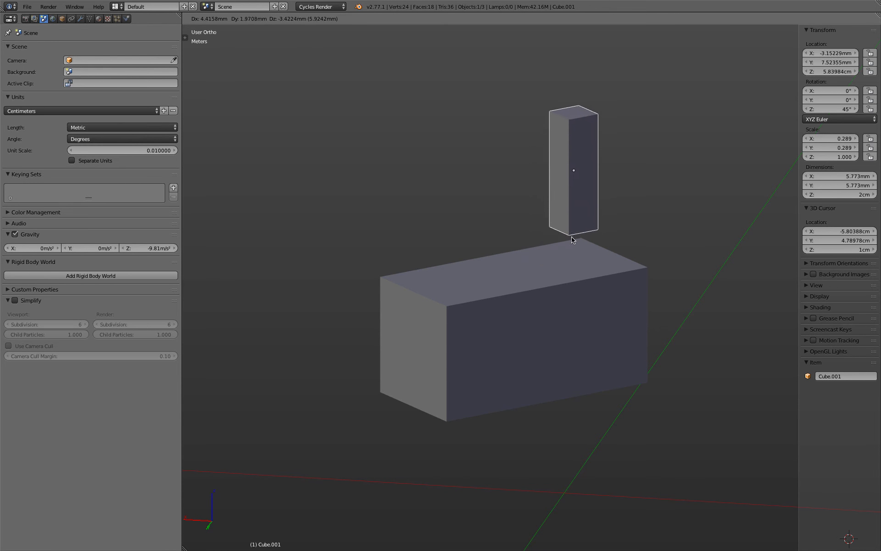
pyautogui.click(605, 259)
pyautogui.press('z')
pyautogui.moveTo(678, 281)
pyautogui.mouseDown(button='middle')
pyautogui.moveTo(628, 255)
pyautogui.moveTo(627, 274)
pyautogui.moveTo(704, 295)
pyautogui.moveTo(683, 298)
pyautogui.mouseUp(button='middle')
pyautogui.press('z')
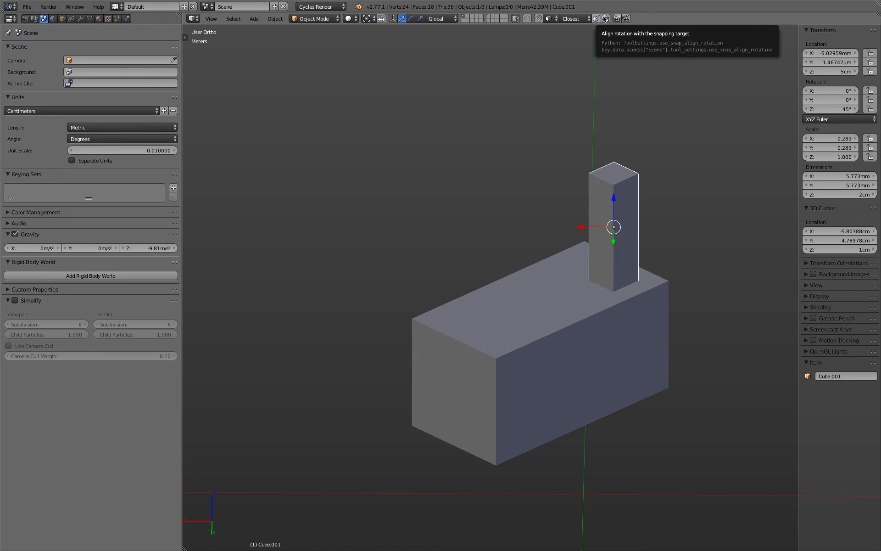
# Delete the narrowed box and the joined cube located at X 1.41421 cm, Y 1.41421 cm
pyautogui.moveTo(649, 98); pyautogui.dragTo(651, 279, button='middle')
pyautogui.press('x')
pyautogui.click(652, 277)
pyautogui.press('KP_7')
pyautogui.rightClick(557, 183)
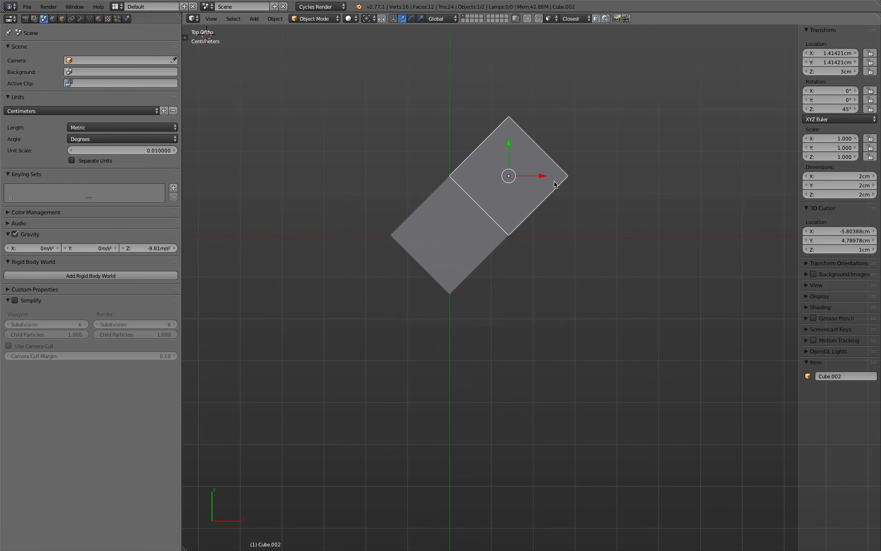
pyautogui.press('x')
pyautogui.click(557, 188)
# Set the snap element to Vertex and open the remaining cube in Edit Mode
pyautogui.moveTo(618, 354); pyautogui.dragTo(660, 274, button='middle')
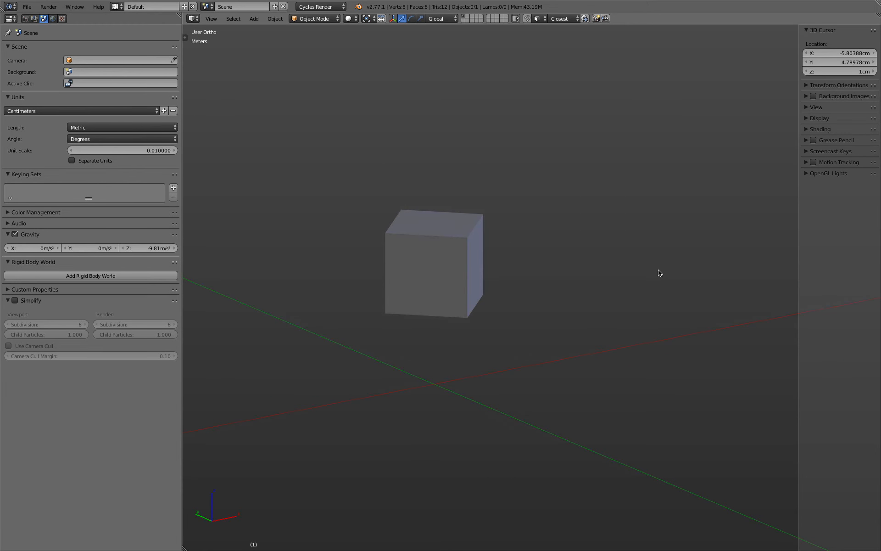
pyautogui.click(539, 19)
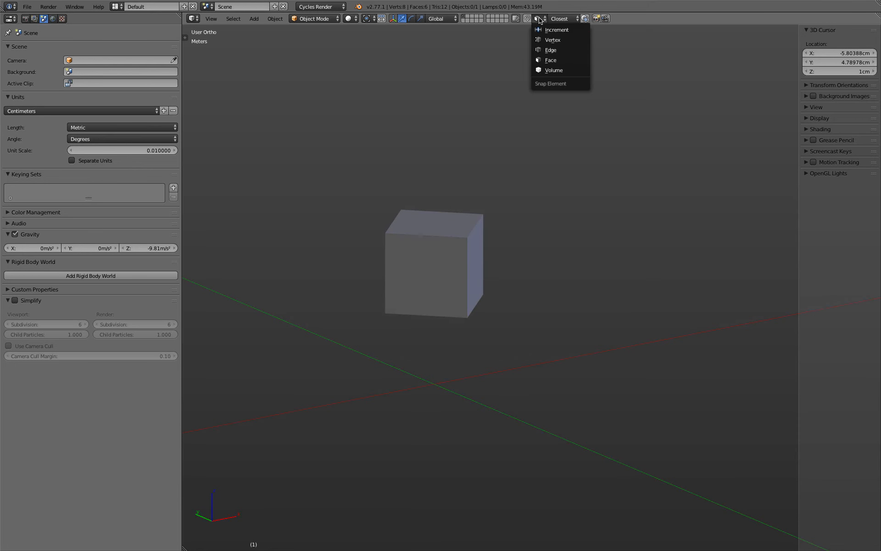
pyautogui.click(552, 40)
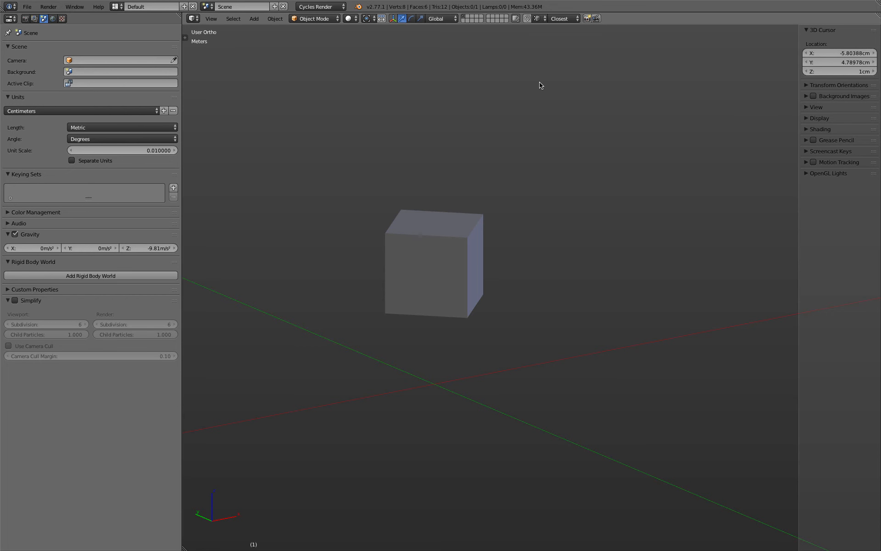
pyautogui.rightClick(458, 230)
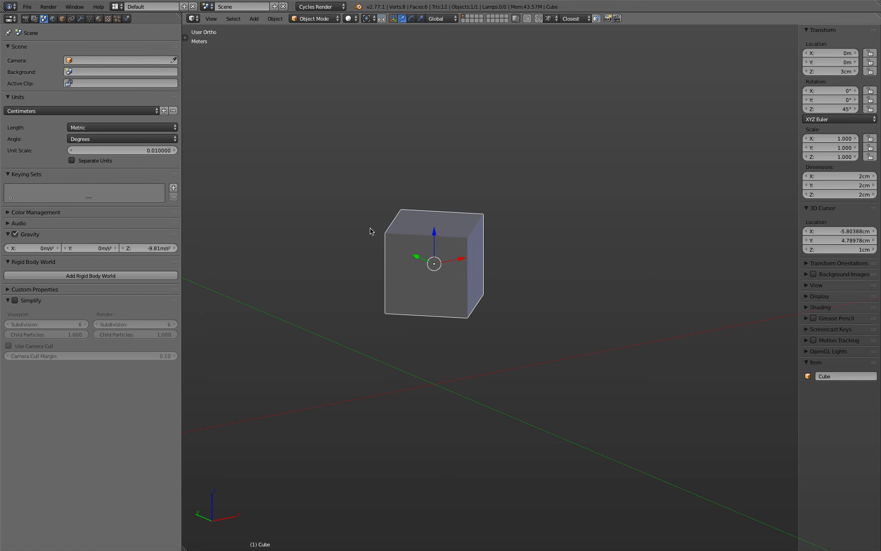
pyautogui.scroll(3, 370, 227)
pyautogui.press('Tab')
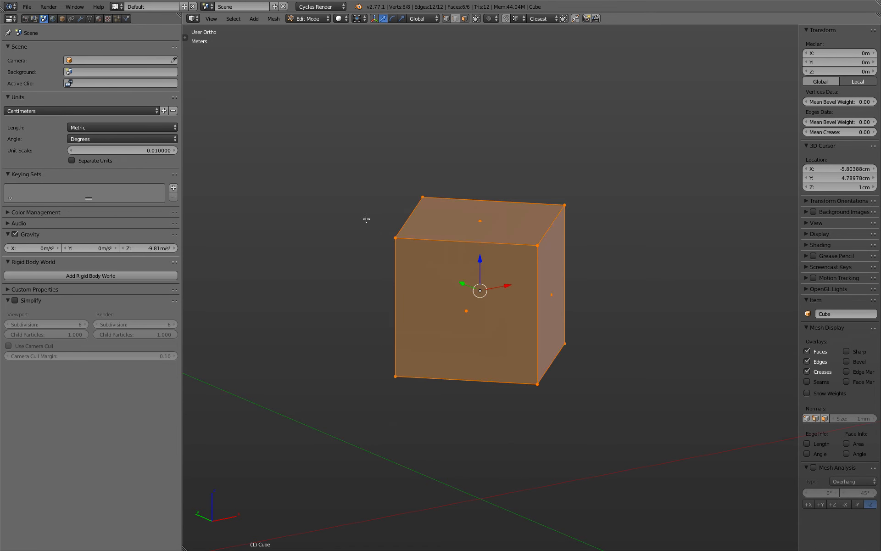
# Move the cube's top corner vertex at X -1 cm, Y 1 cm down along Z to about 2.19 mm
pyautogui.rightClick(396, 238)
pyautogui.press('g')
pyautogui.press('z')
pyautogui.click(402, 261)
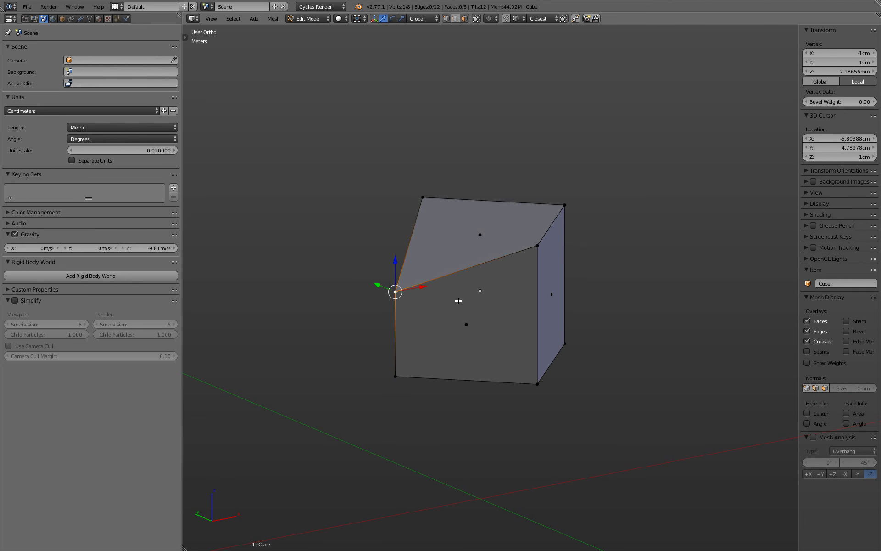
# Snap the lowered vertex along Z to the height of the neighbouring top corner at 1 cm, and undo the move
pyautogui.rightClick(423, 197)
pyautogui.rightClick(396, 293)
pyautogui.moveTo(396, 260); pyautogui.dragTo(424, 198)
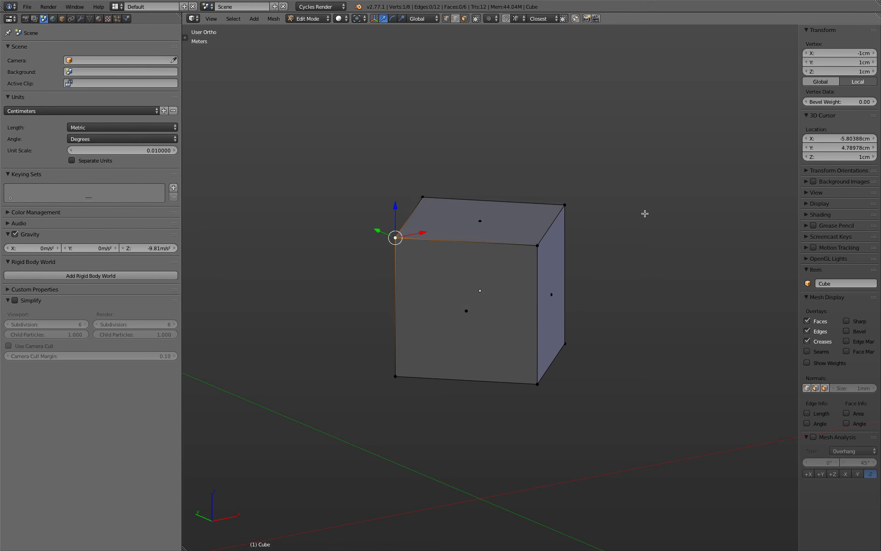
pyautogui.hotkey('ctrl', 'z')
# Lower the opposite top corner vertex at X 1 cm, Y -1 cm along Z to about 1.79 mm
pyautogui.rightClick(568, 202)
pyautogui.moveTo(566, 178); pyautogui.dragTo(579, 232)
pyautogui.moveTo(687, 228); pyautogui.dragTo(537, 225, button='middle')
pyautogui.rightClick(596, 205)
pyautogui.moveTo(596, 205); pyautogui.dragTo(673, 203, button='middle')
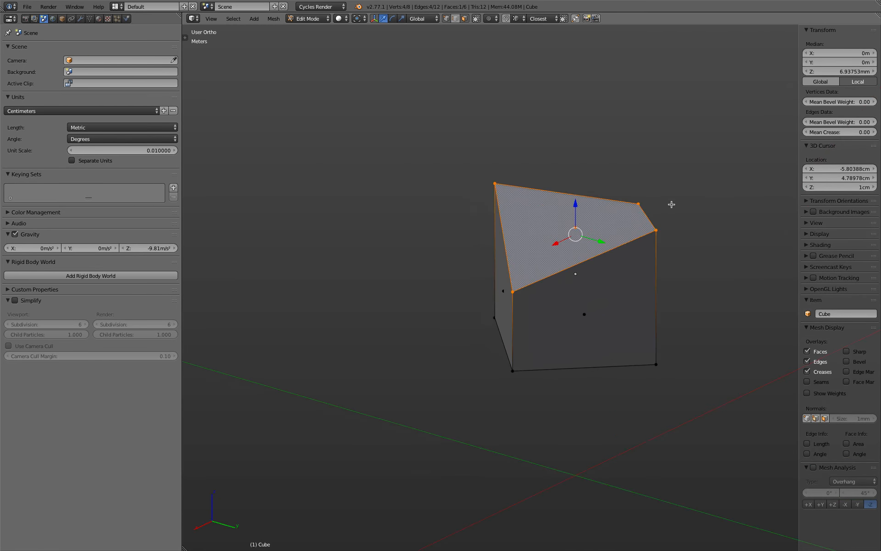
# Select the two diagonally opposite lowered vertices of the top face
pyautogui.rightClick(648, 204)
pyautogui.keyDown('shift'); pyautogui.rightClick(505, 294); pyautogui.keyUp('shift')
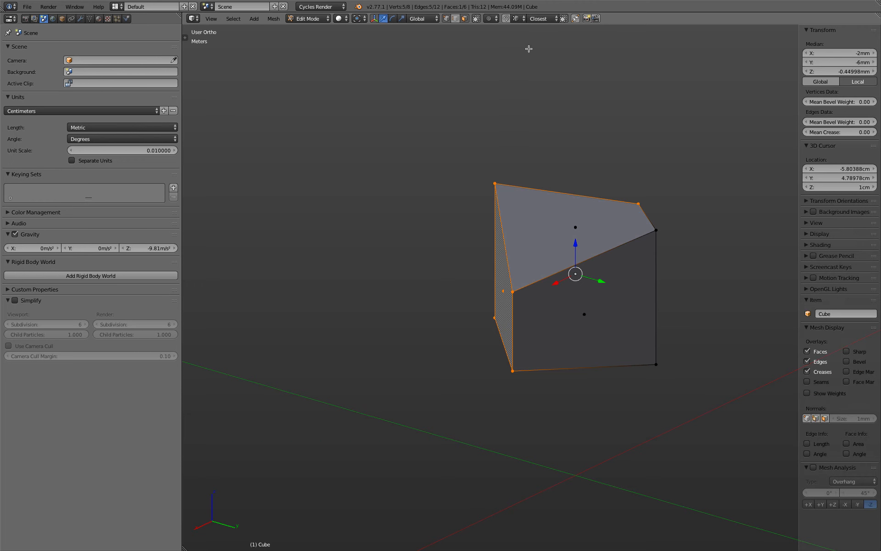
pyautogui.rightClick(513, 292)
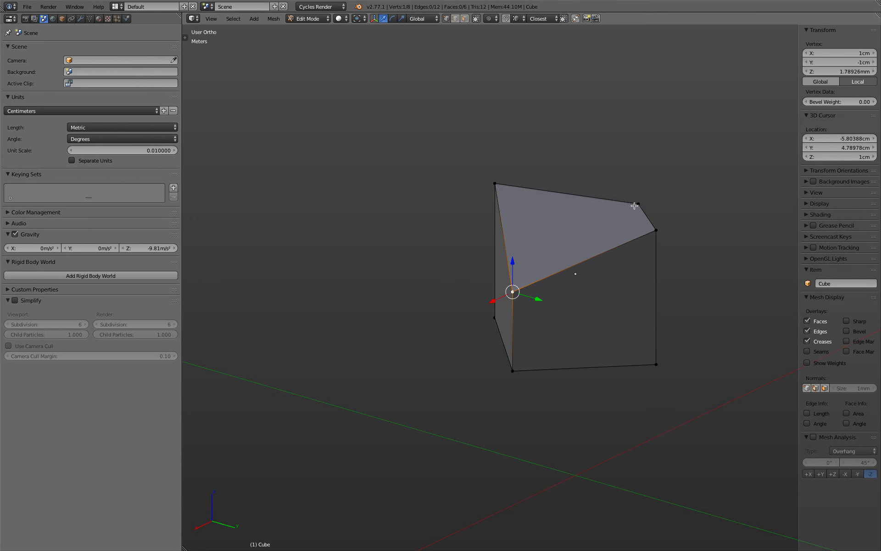
pyautogui.keyDown('shift'); pyautogui.rightClick(639, 204); pyautogui.keyUp('shift')
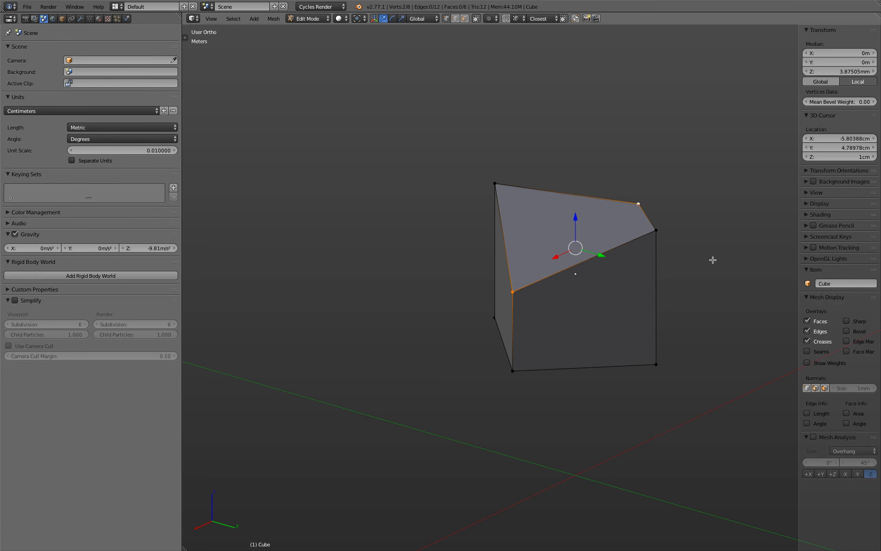
# In front view, snap the lower of the two vertices up along Z to the other one's height at about 5.96 mm
pyautogui.press('KP_1')
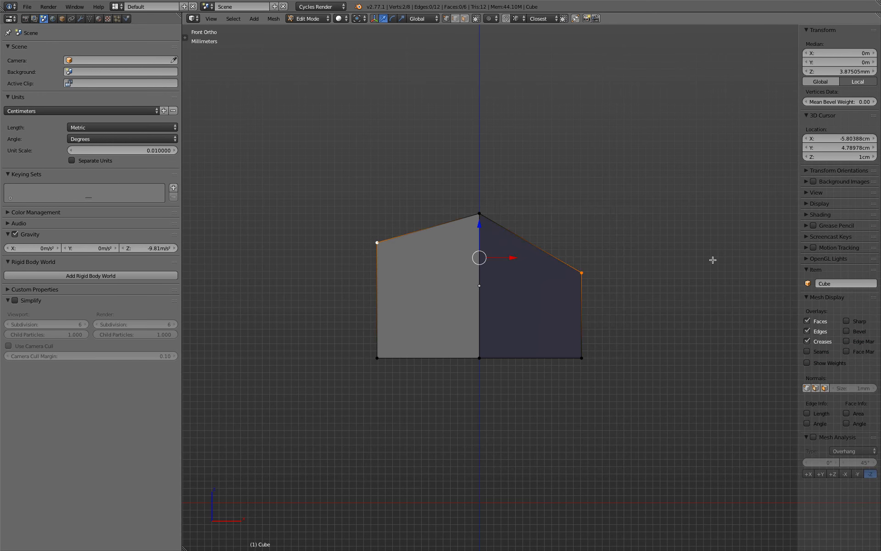
pyautogui.rightClick(583, 279)
pyautogui.press('g')
pyautogui.press('z')
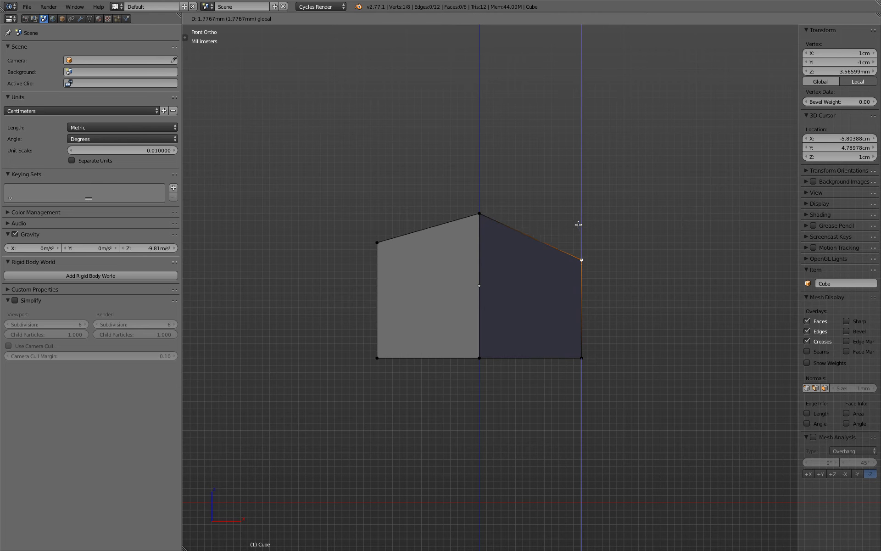
pyautogui.press('ctrl')
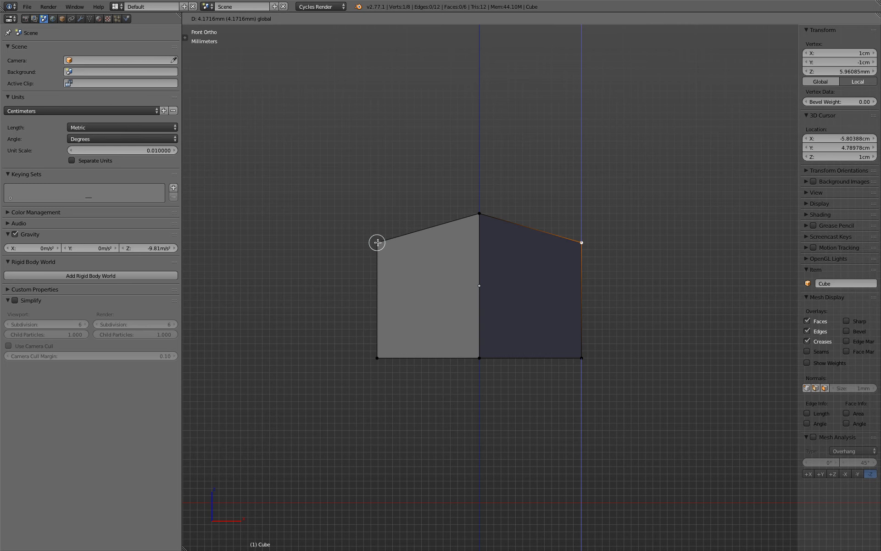
pyautogui.click(378, 244)
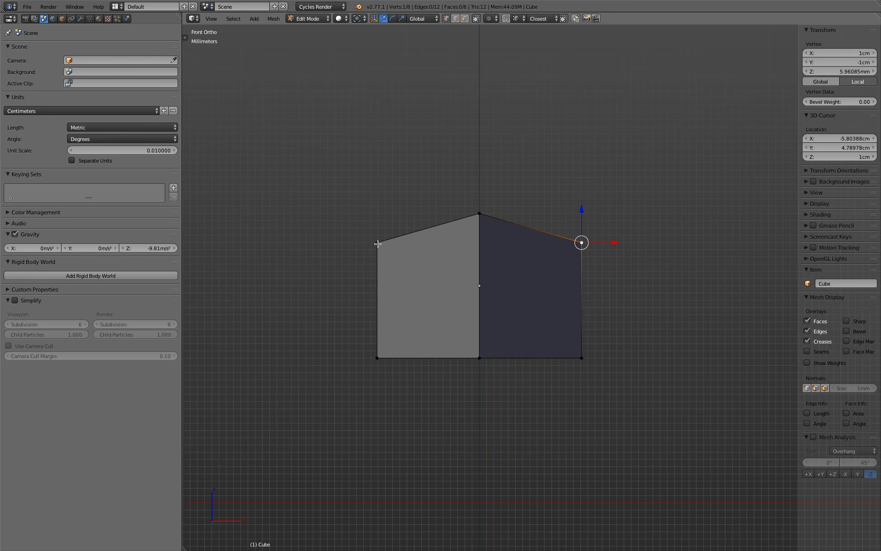
# Lower the same vertex again along Z and add the opposite lowered vertex to the selection
pyautogui.moveTo(582, 210); pyautogui.dragTo(582, 236)
pyautogui.moveTo(620, 205); pyautogui.dragTo(616, 225, button='middle')
pyautogui.keyDown('shift'); pyautogui.rightClick(382, 236); pyautogui.keyUp('shift')
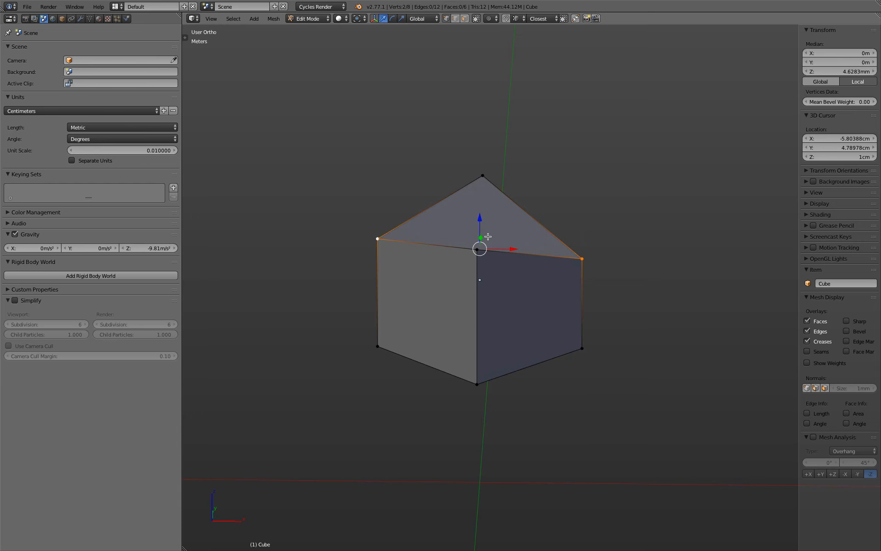
pyautogui.moveTo(595, 229); pyautogui.dragTo(480, 214, button='middle')
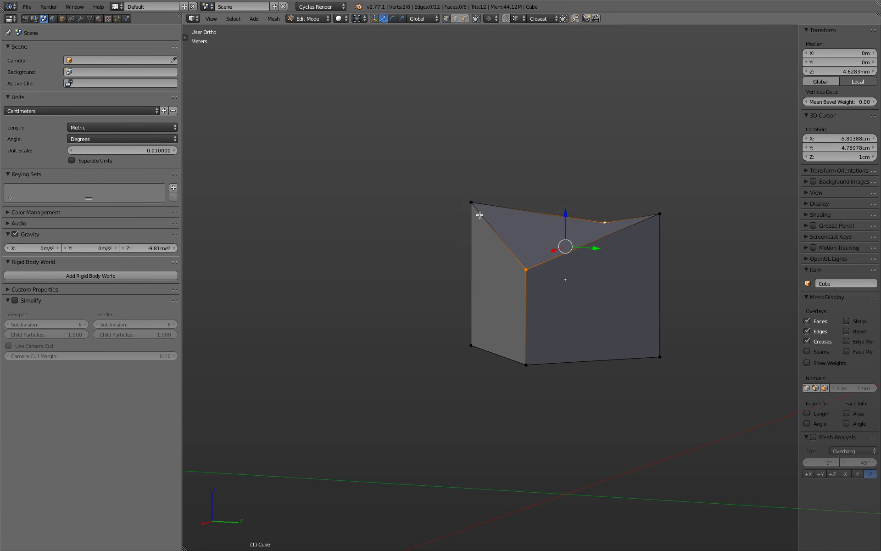
# Try scaling the two selected vertices uniformly, up past about 2.67 and down to about 0.17, and undo the scaling
pyautogui.press('s')
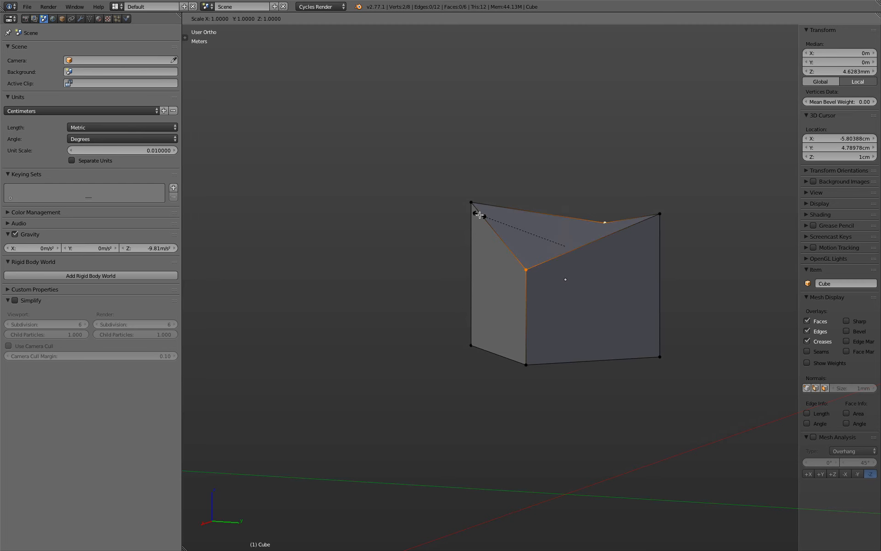
pyautogui.rightClick(507, 227)
pyautogui.moveTo(506, 227); pyautogui.dragTo(562, 235, button='middle')
pyautogui.press('s')
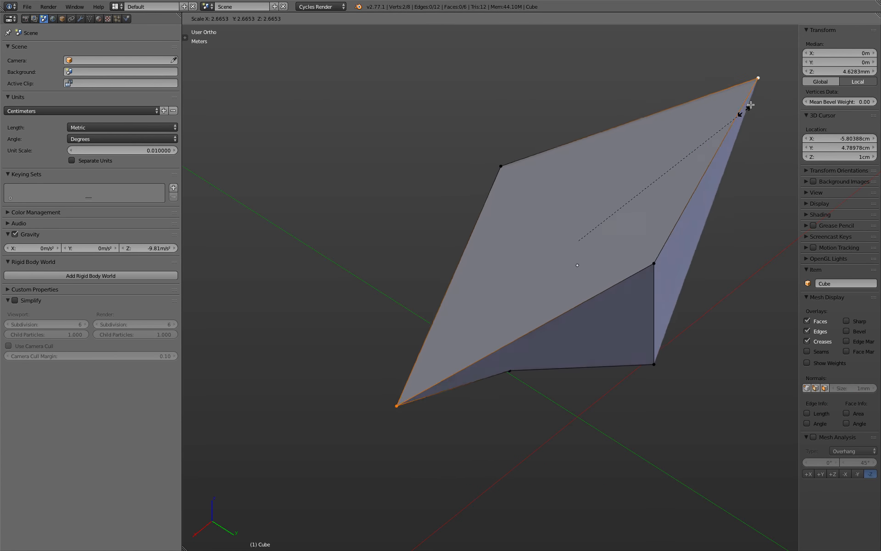
pyautogui.click(768, 85)
pyautogui.moveTo(709, 193); pyautogui.dragTo(714, 138, button='middle')
pyautogui.press('s')
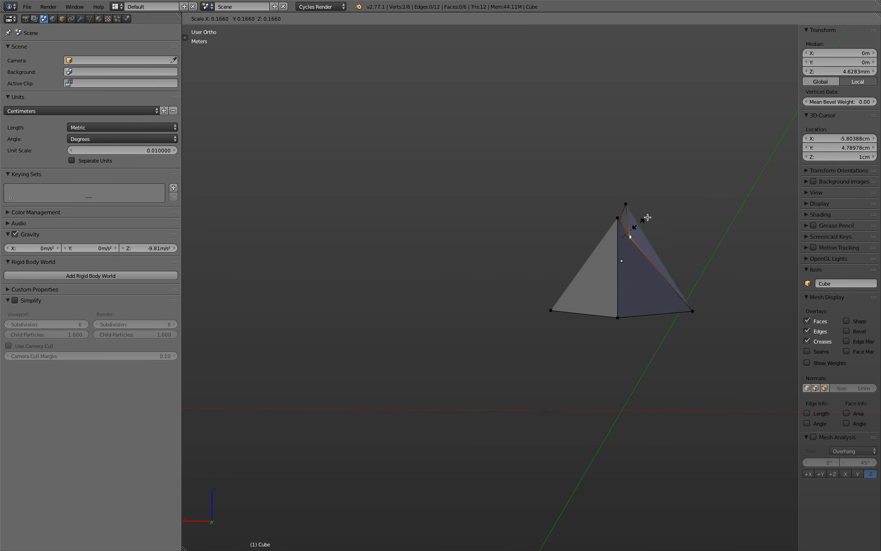
pyautogui.rightClick(723, 151)
pyautogui.hotkey('ctrl', 'z')
pyautogui.hotkey('ctrl', 'z')
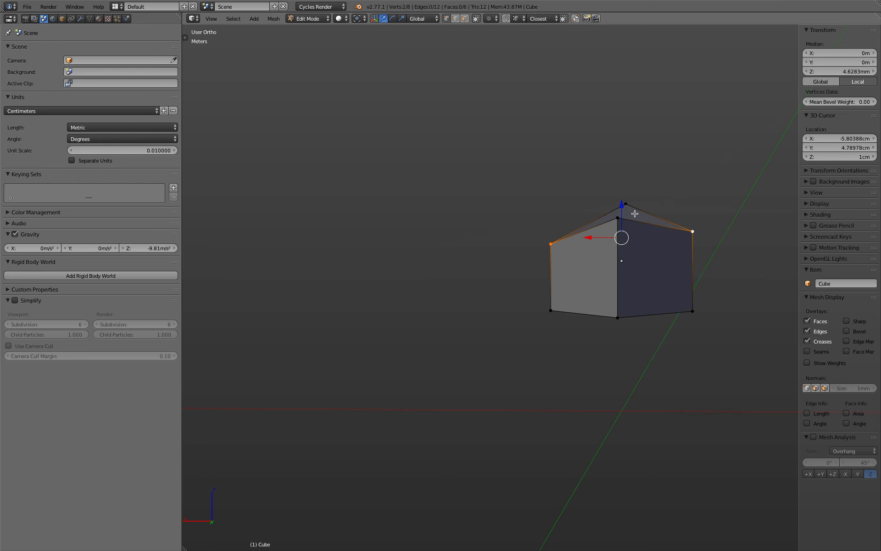
# Scale the two selected vertices by 0 along Z to level them at the same height
pyautogui.press('s')
pyautogui.press('z')
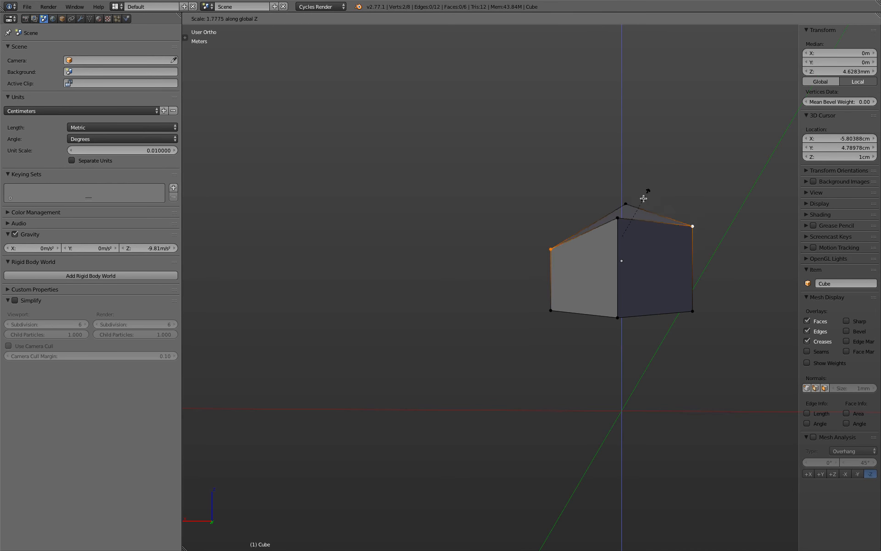
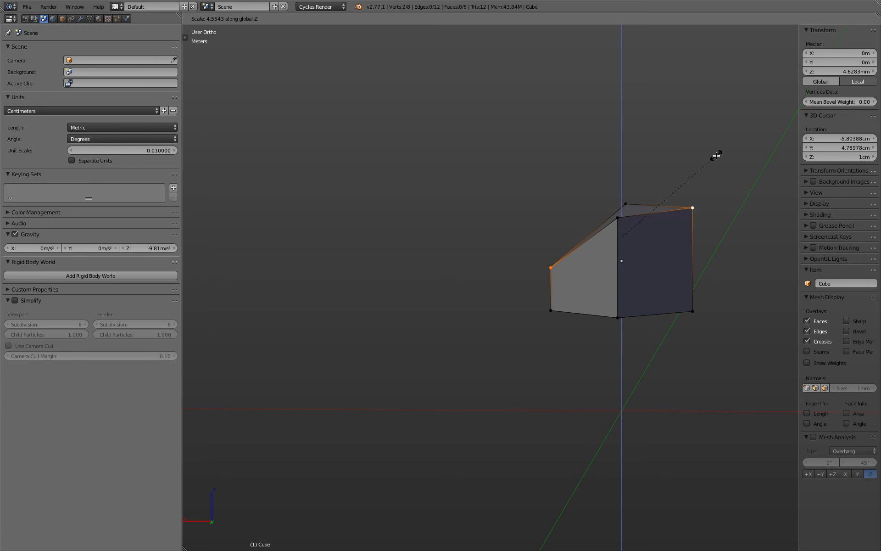
pyautogui.write('0')
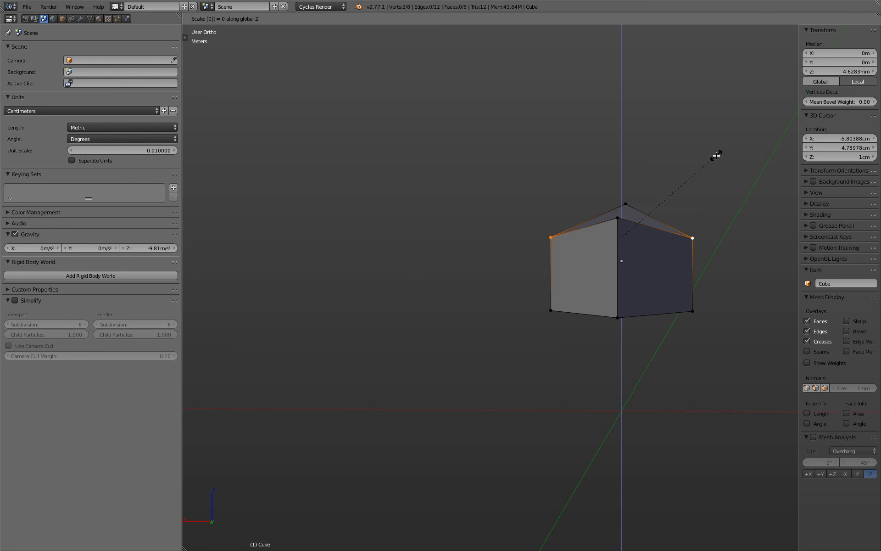
pyautogui.press('Return')
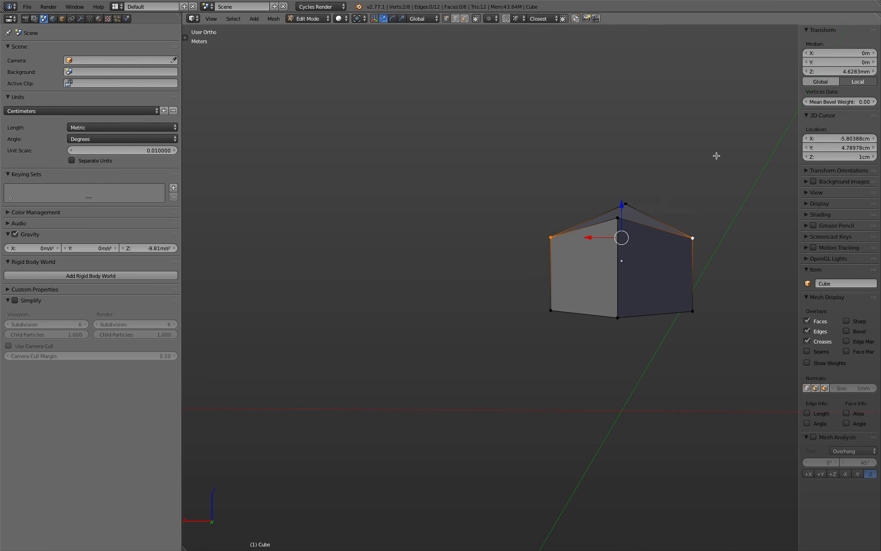
# Move the top vertex at X 1 cm, Y -1 cm along global Y to about X 3.56 mm, Y -1.64 cm
pyautogui.press('KP_7')
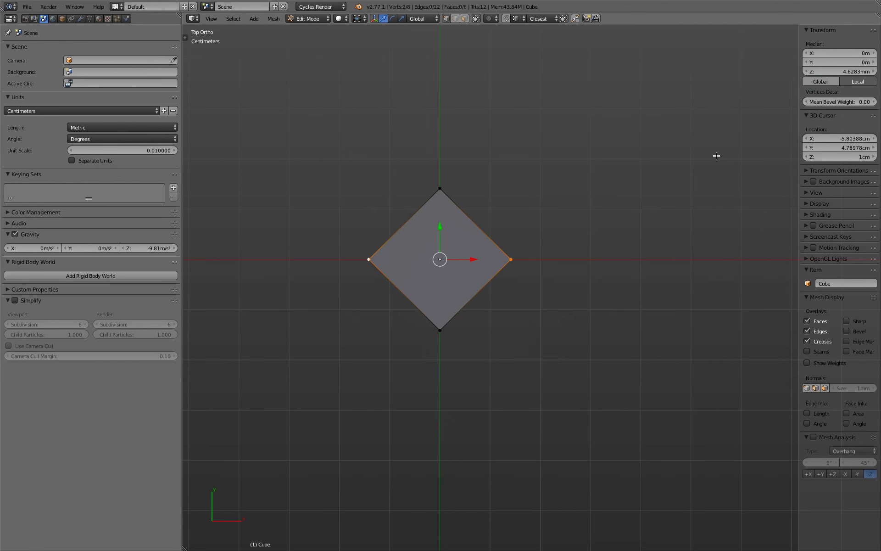
pyautogui.moveTo(526, 271); pyautogui.dragTo(535, 256, button='middle')
pyautogui.rightClick(513, 258)
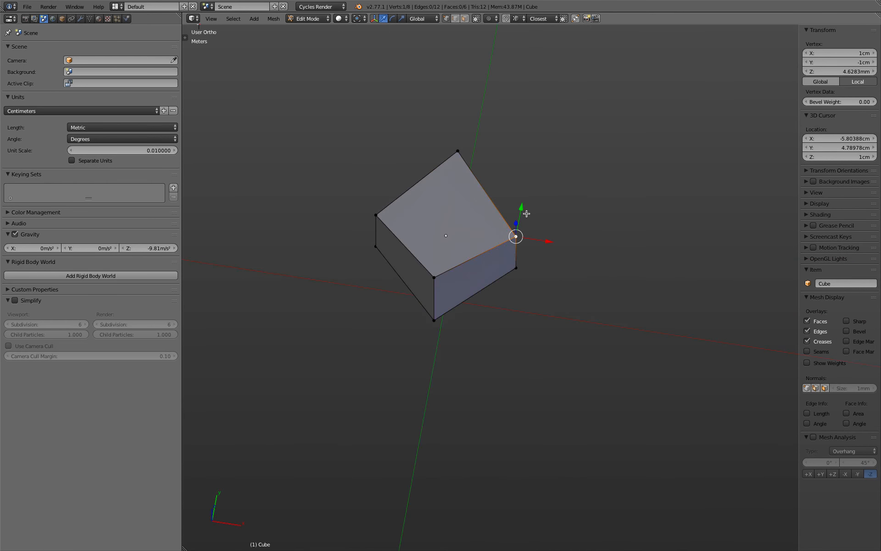
pyautogui.press('g')
pyautogui.press('y')
pyautogui.click(571, 323)
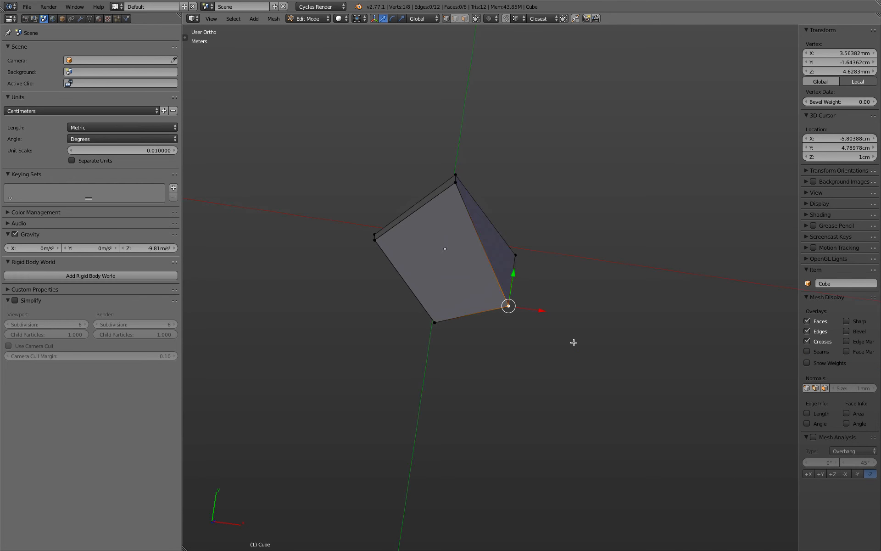
# Add the opposite top vertex to the selection and scale both by 0 along Y to align them
pyautogui.press('KP_7')
pyautogui.moveTo(486, 357); pyautogui.dragTo(431, 290, button='middle')
pyautogui.keyDown('shift'); pyautogui.rightClick(368, 263); pyautogui.keyUp('shift')
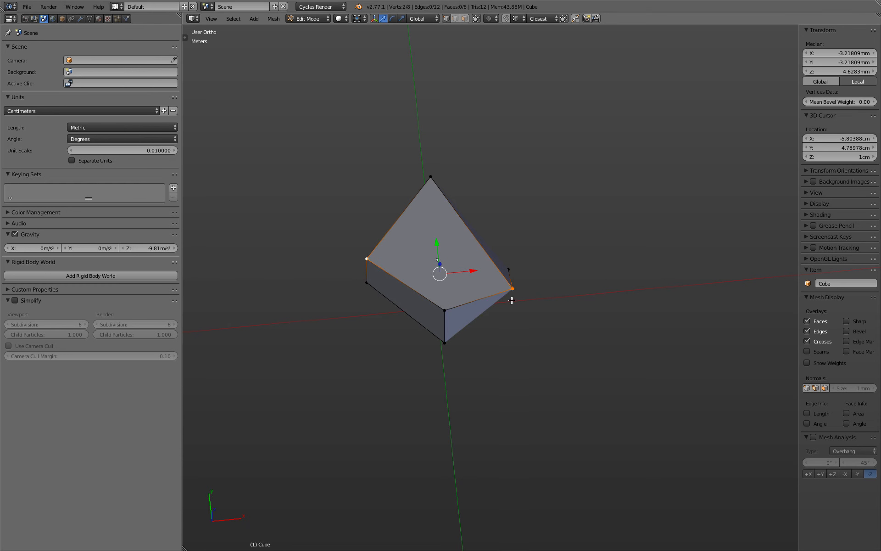
pyautogui.press('s')
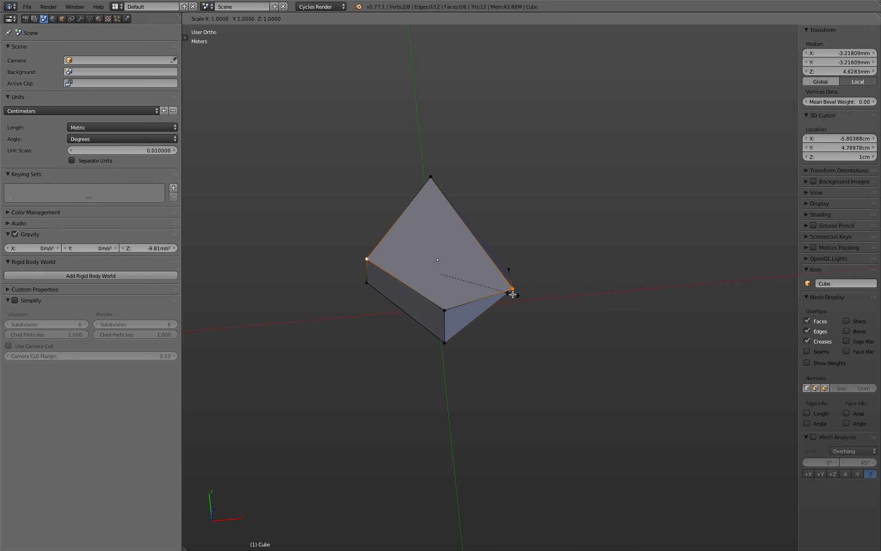
pyautogui.press('y')
pyautogui.press('0')
pyautogui.press('Return')
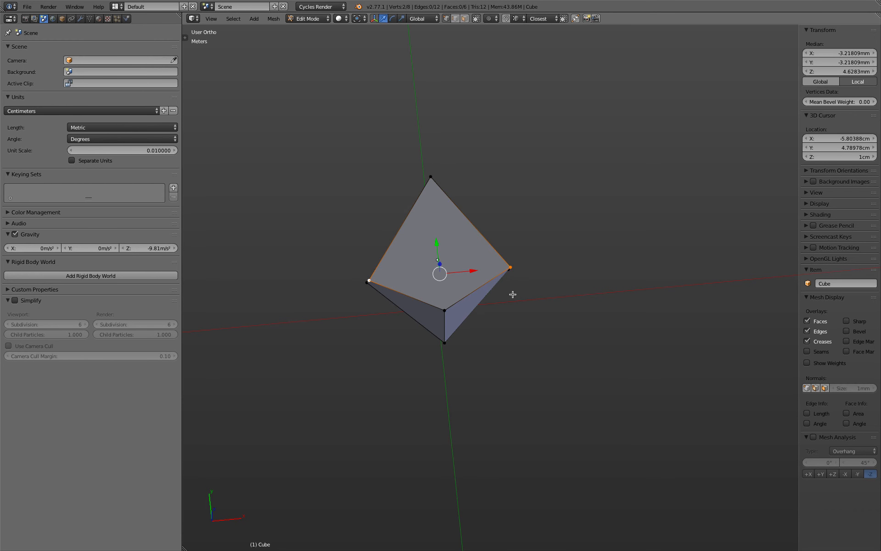
# Try moving the two selected vertices along global Y in top wireframe view to align with the vertices below, and undo the move
pyautogui.moveTo(514, 293); pyautogui.dragTo(540, 324, button='middle')
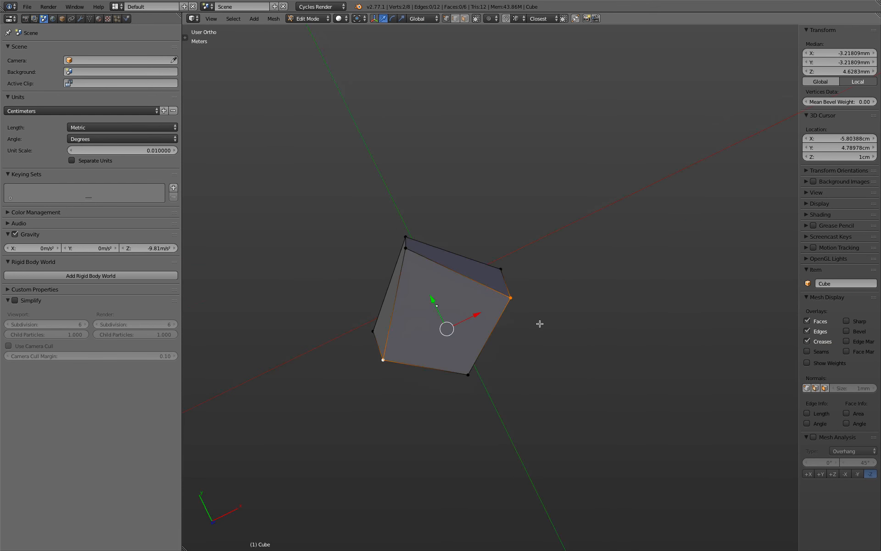
pyautogui.press('KP_7')
pyautogui.press('z')
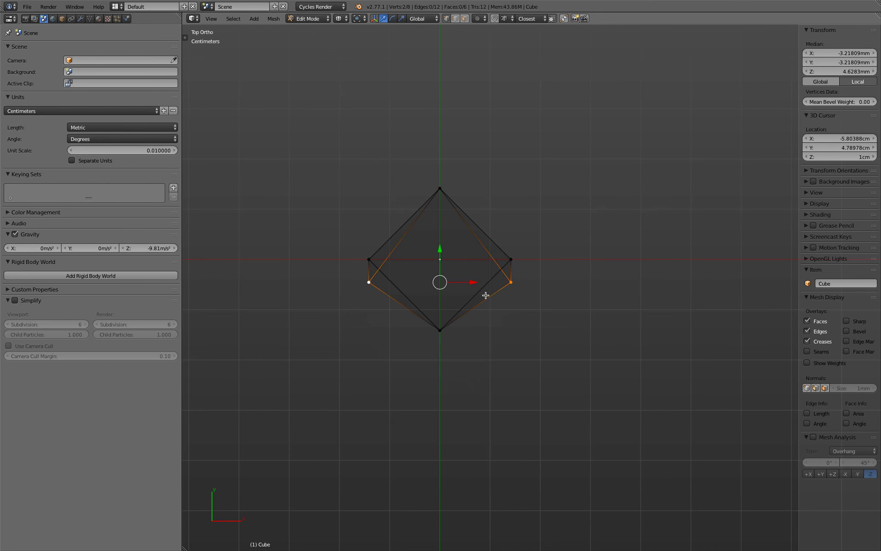
pyautogui.moveTo(440, 249); pyautogui.dragTo(368, 263)
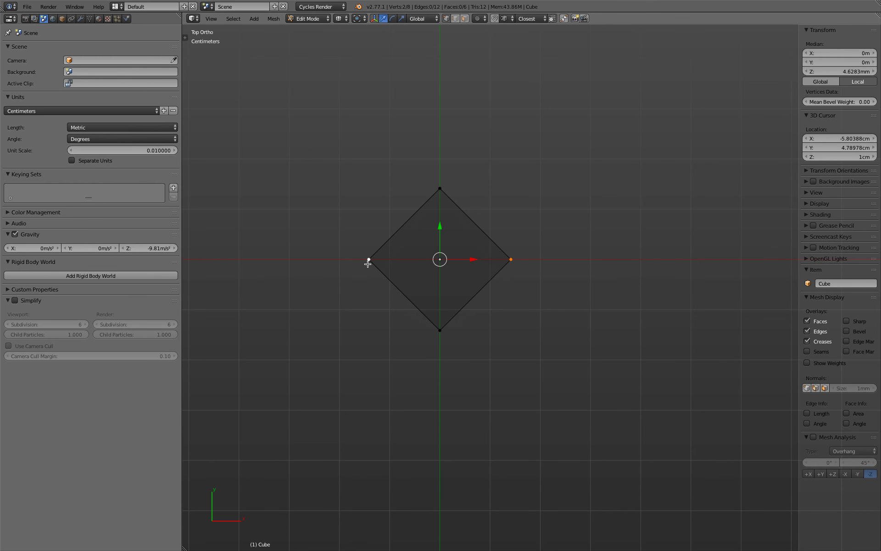
pyautogui.moveTo(411, 296)
pyautogui.mouseDown(button='middle')
pyautogui.moveTo(417, 319)
pyautogui.moveTo(514, 322)
pyautogui.mouseUp(button='middle')
pyautogui.press('z')
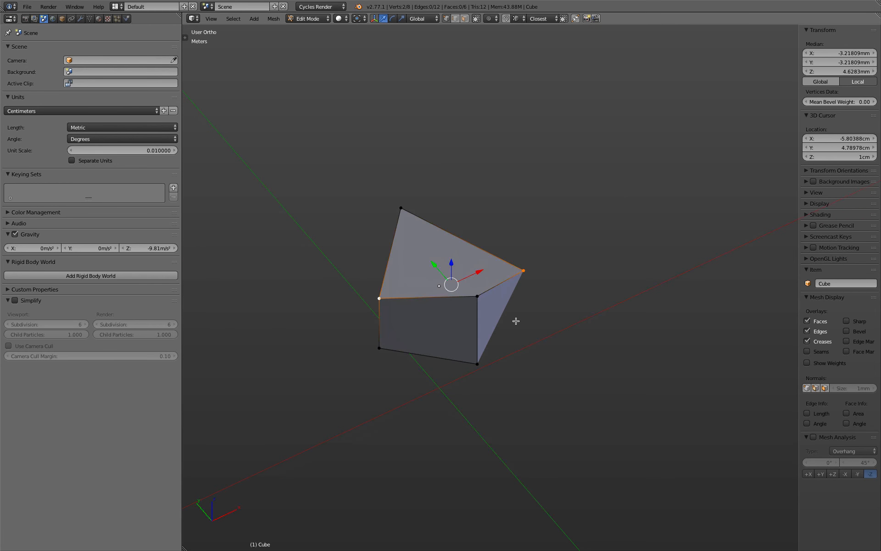
# Select the front top vertex and its two neighbouring top vertices, and set the pivot point to Active Element
pyautogui.rightClick(475, 300)
pyautogui.keyDown('shift'); pyautogui.rightClick(523, 275); pyautogui.keyUp('shift')
pyautogui.keyDown('shift'); pyautogui.rightClick(385, 300); pyautogui.keyUp('shift')
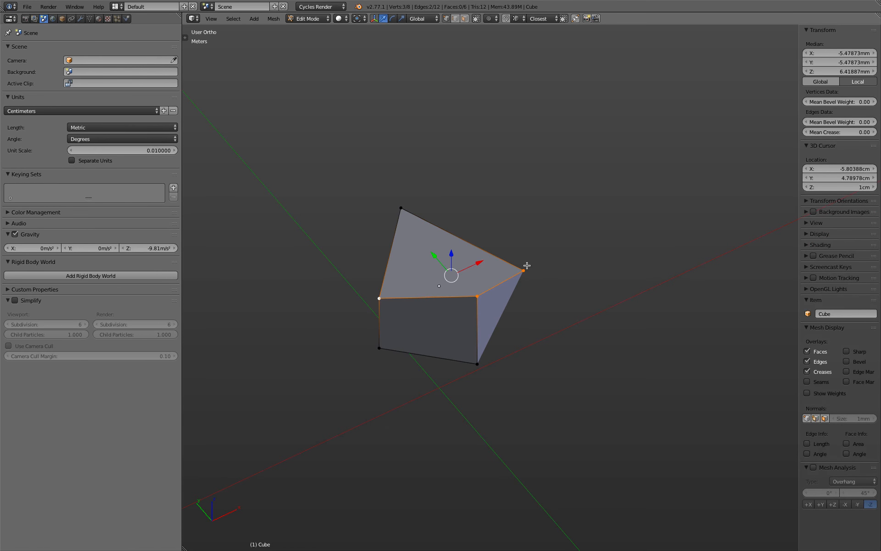
pyautogui.moveTo(527, 266); pyautogui.dragTo(468, 263, button='middle')
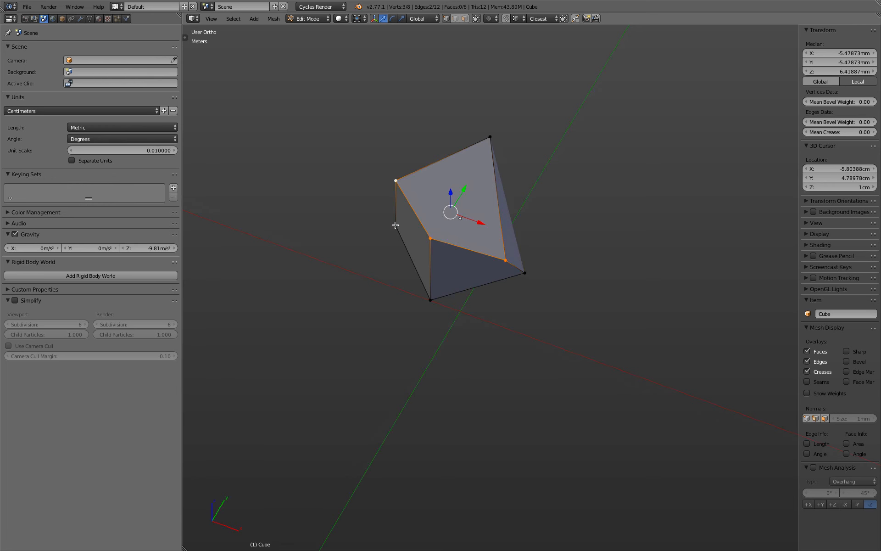
pyautogui.click(359, 18)
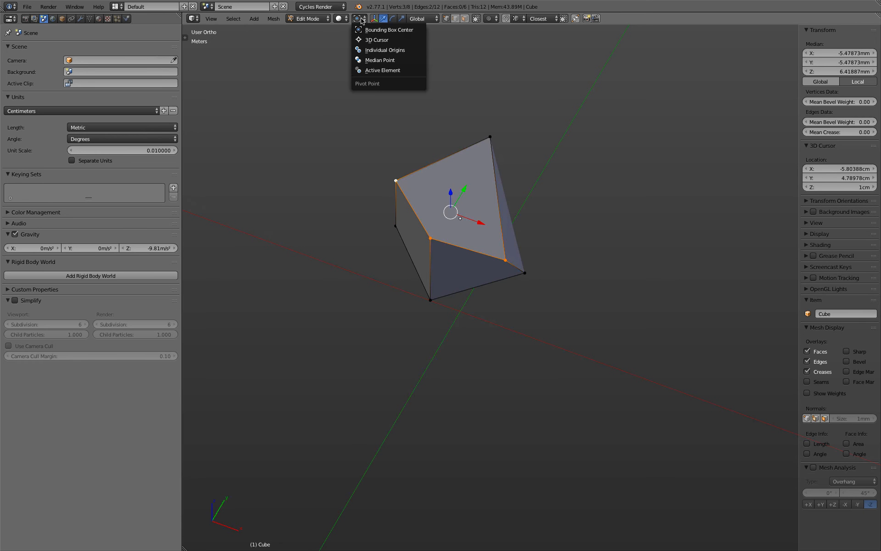
pyautogui.click(404, 72)
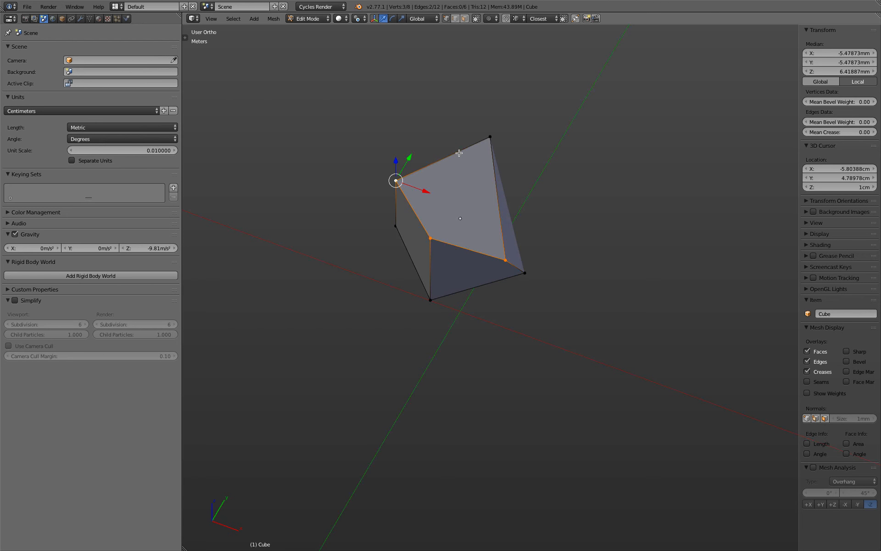
# Scale the three selected top vertices by 0 along Y to line them up with the active vertex
pyautogui.press('s')
pyautogui.press('y')
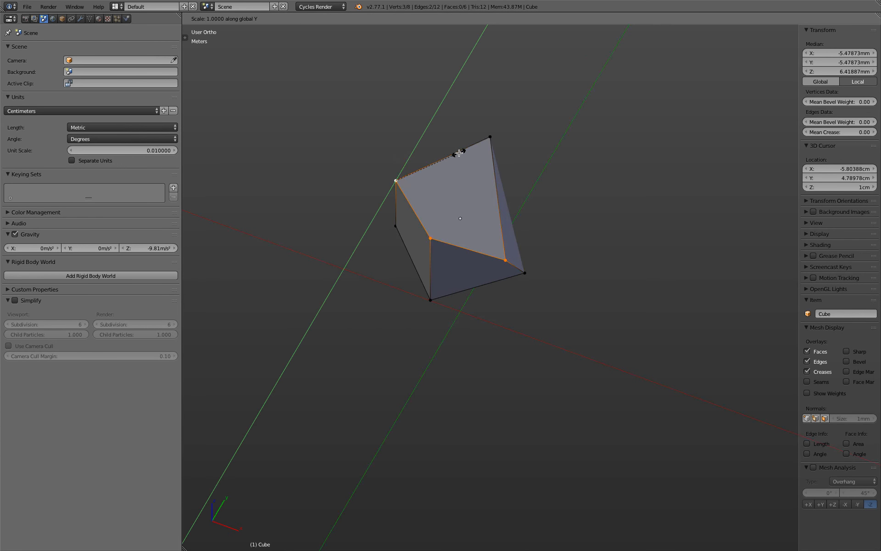
pyautogui.press('0')
pyautogui.press('Return')
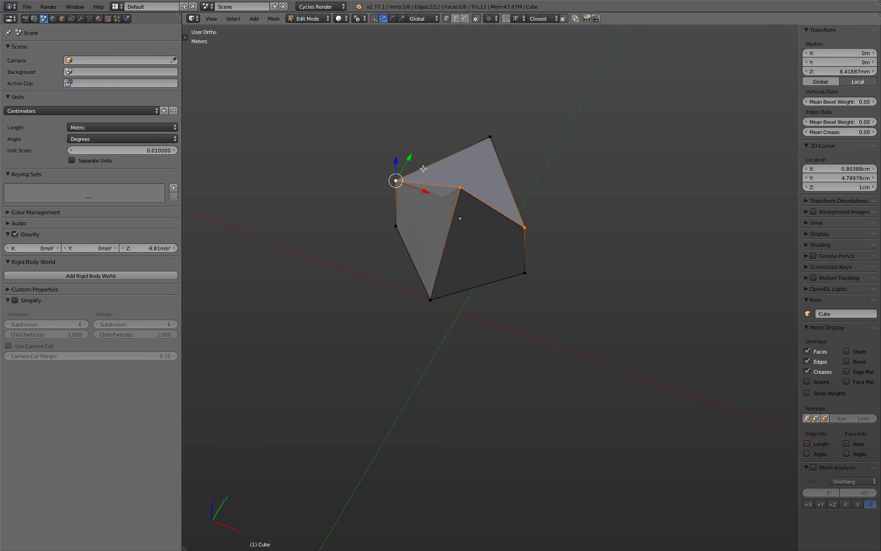
pyautogui.press('KP_7')
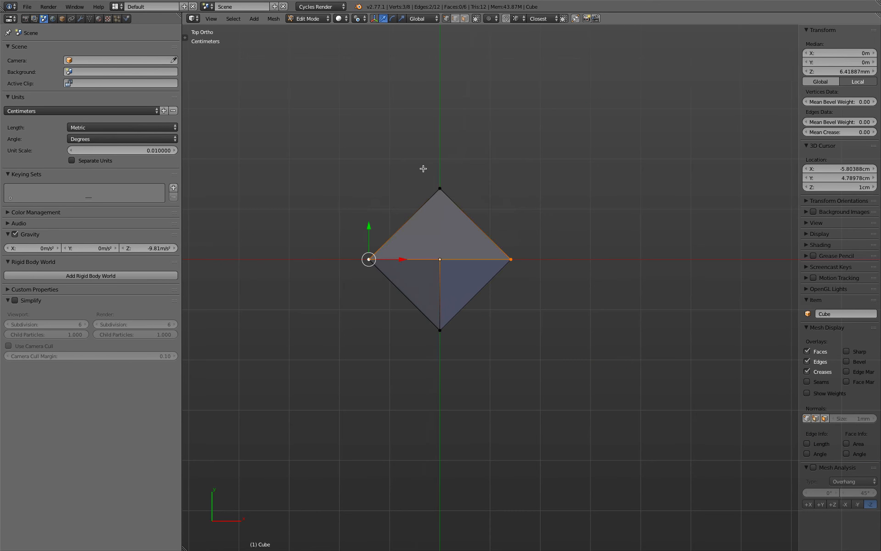
pyautogui.moveTo(375, 296); pyautogui.dragTo(486, 274, button='middle')
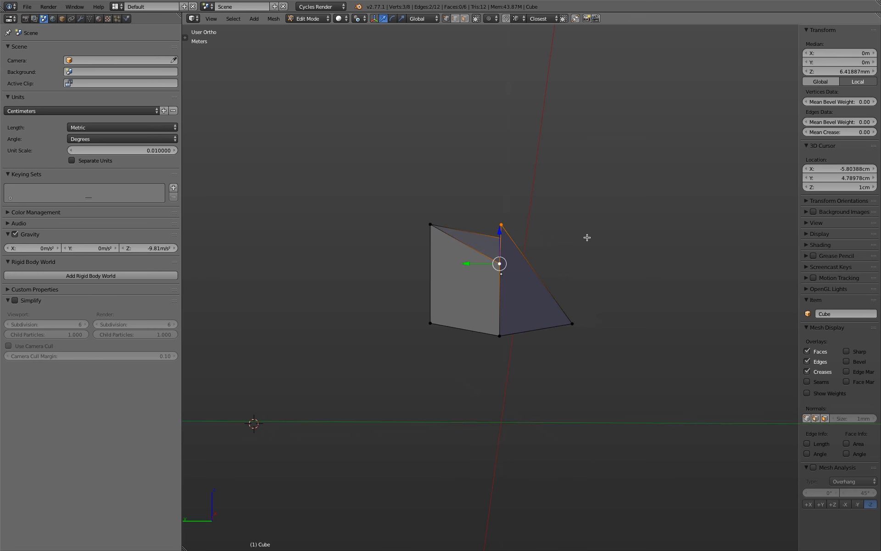
# Add the fourth top vertex as the active one and scale all four by 0 along Z to level the top
pyautogui.keyDown('shift'); pyautogui.rightClick(430, 225); pyautogui.keyUp('shift')
pyautogui.moveTo(499, 300); pyautogui.dragTo(514, 287, button='middle')
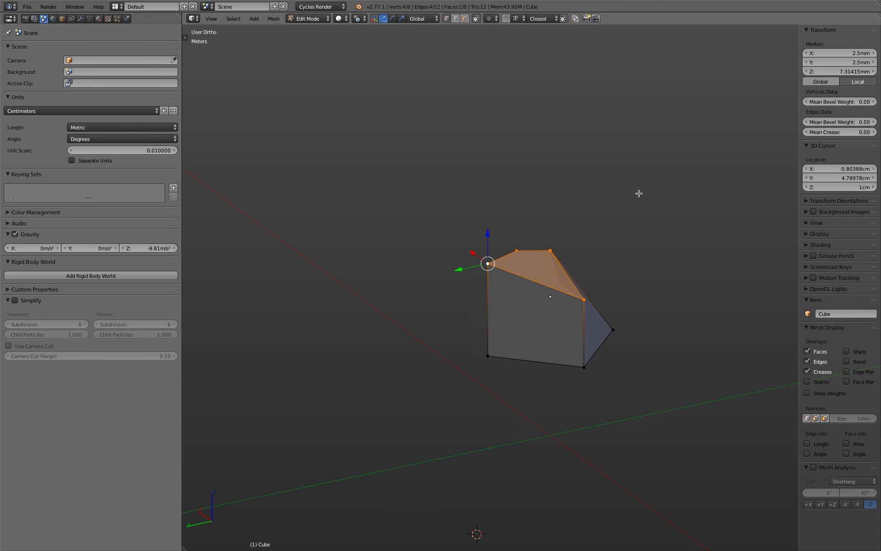
pyautogui.press('s')
pyautogui.press('z')
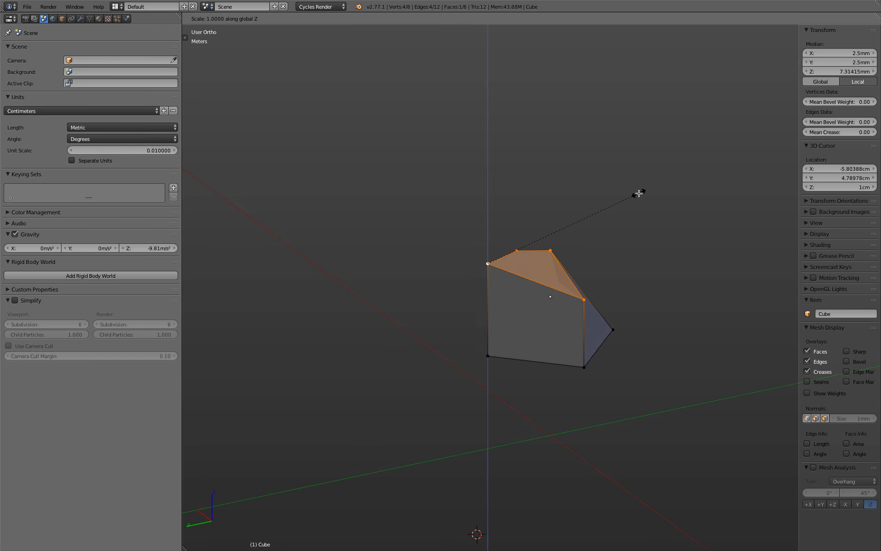
pyautogui.write('0')
pyautogui.press('Return')
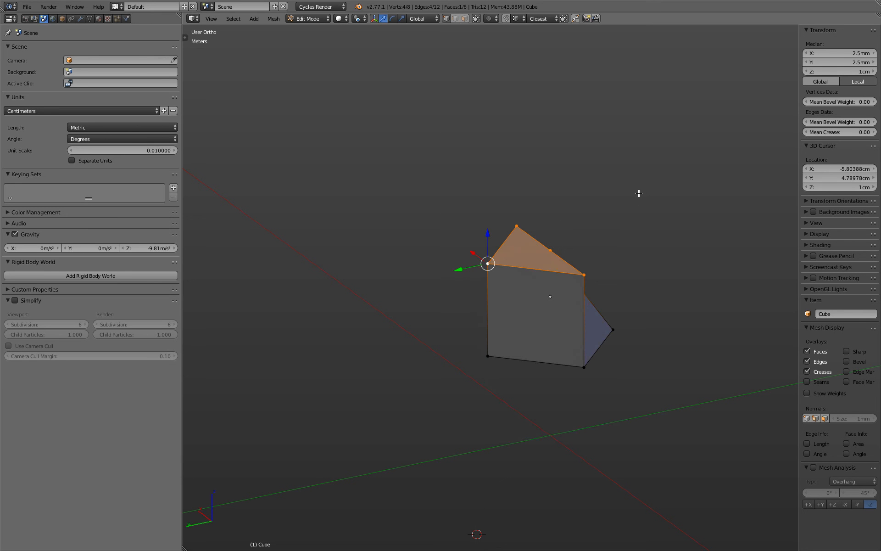
# Try scaling the protruding bottom vertex by 0 along Z against the active top middle vertex, and undo it
pyautogui.moveTo(639, 193); pyautogui.dragTo(575, 210, button='middle')
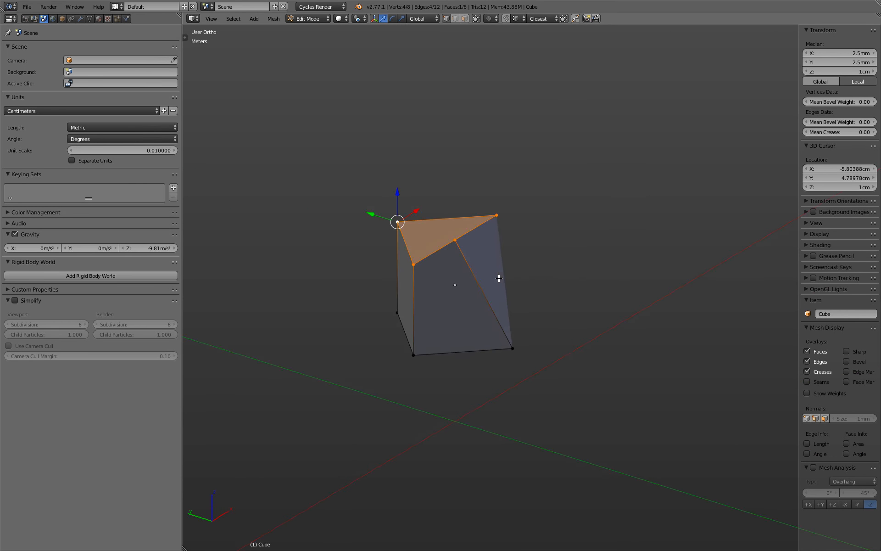
pyautogui.rightClick(511, 352)
pyautogui.keyDown('shift'); pyautogui.rightClick(453, 242); pyautogui.keyUp('shift')
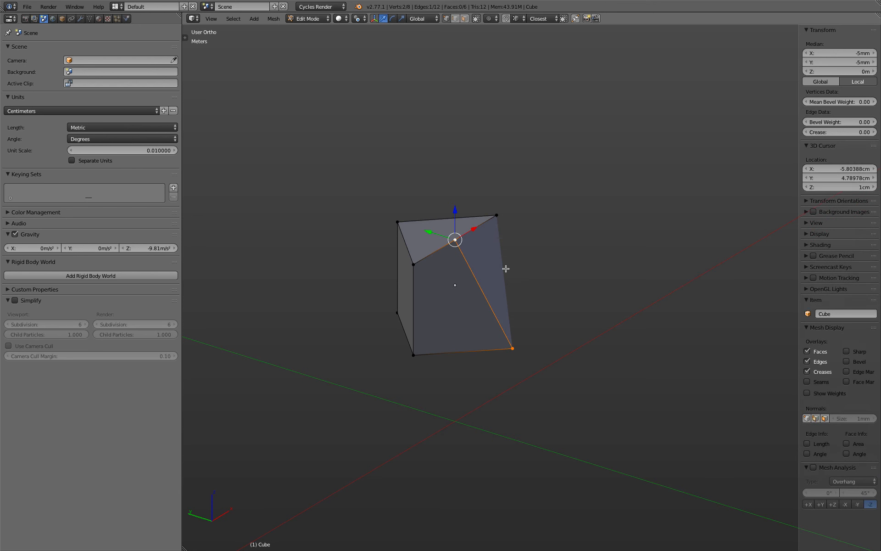
pyautogui.write('sz0')
pyautogui.press('Return')
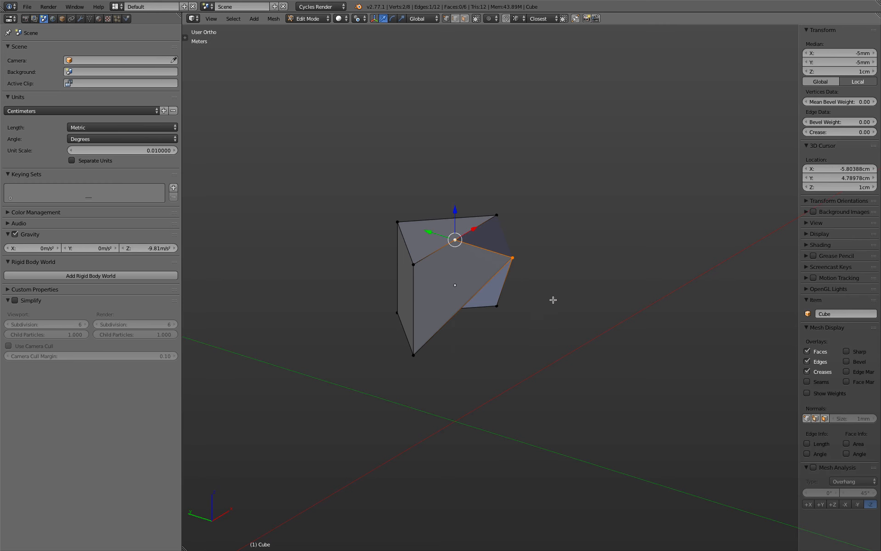
pyautogui.hotkey('ctrl', 'z')
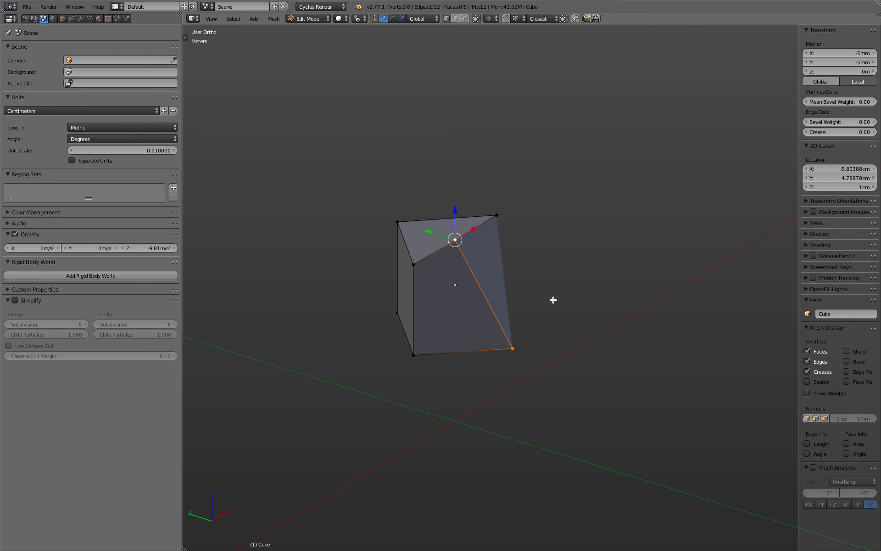
pyautogui.hotkey('ctrl', 'z')
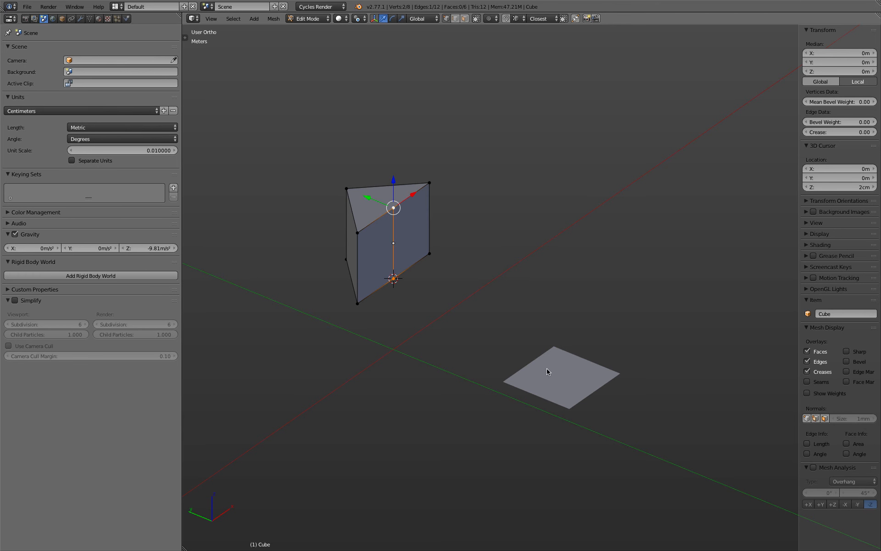
# Move the prism's bottom middle vertex and an adjacent bottom corner vertex onto the plane's edge, snapping the corner vertex to the plane's corner
pyautogui.rightClick(404, 290)
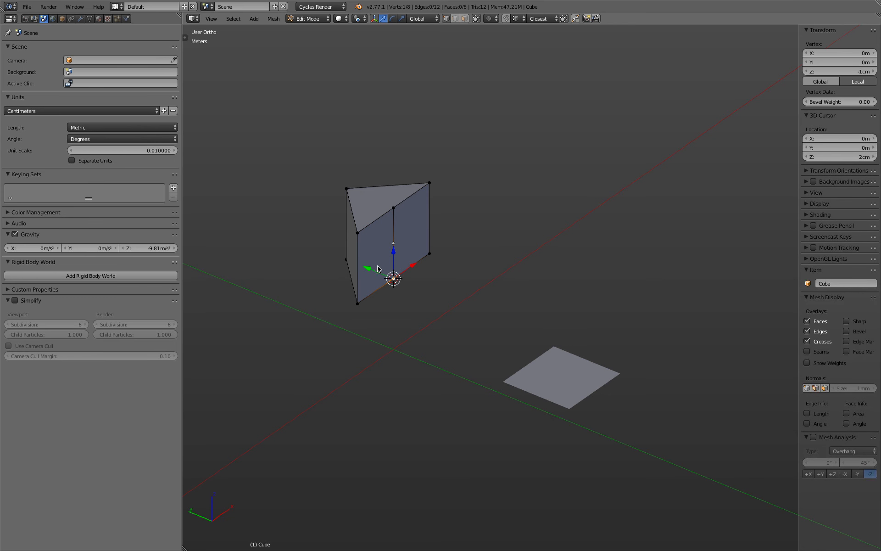
pyautogui.moveTo(393, 278); pyautogui.dragTo(504, 384)
pyautogui.moveTo(512, 318); pyautogui.dragTo(539, 299, button='middle')
pyautogui.rightClick(564, 257)
pyautogui.moveTo(564, 257); pyautogui.dragTo(520, 354)
pyautogui.rightClick(443, 347)
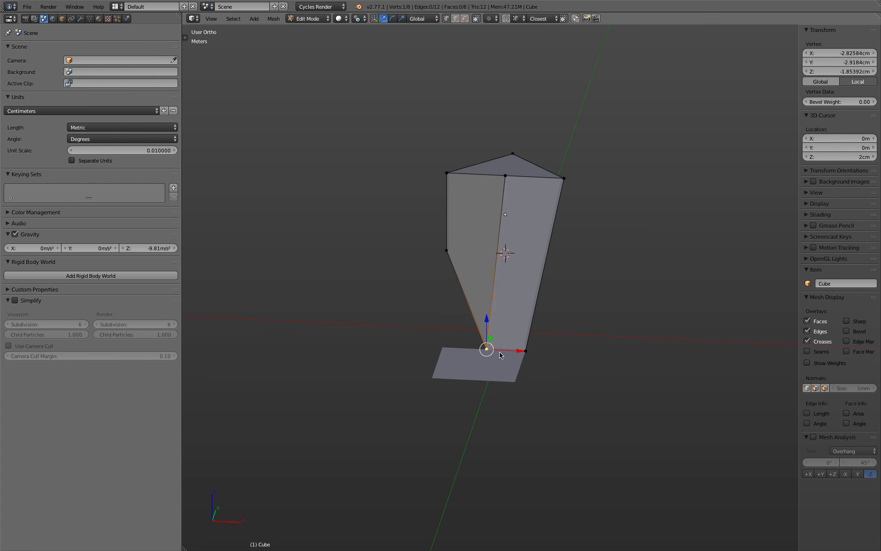
# Snap the other bottom corner vertex to the plane's free corner at about X -3.58 cm, Y -2.17 cm, Z -1.85 cm
pyautogui.rightClick(448, 255)
pyautogui.moveTo(447, 255); pyautogui.dragTo(423, 309, button='middle')
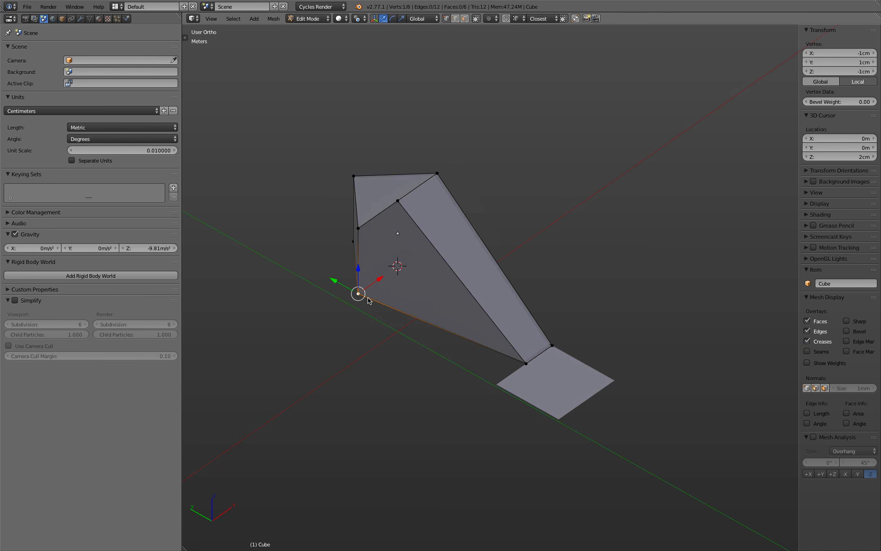
pyautogui.moveTo(359, 296); pyautogui.dragTo(496, 384)
# Shift the bottom middle vertex along the plane's edge to about X -2.88 cm, Y -2.86 cm
pyautogui.moveTo(497, 384); pyautogui.dragTo(491, 325, button='middle')
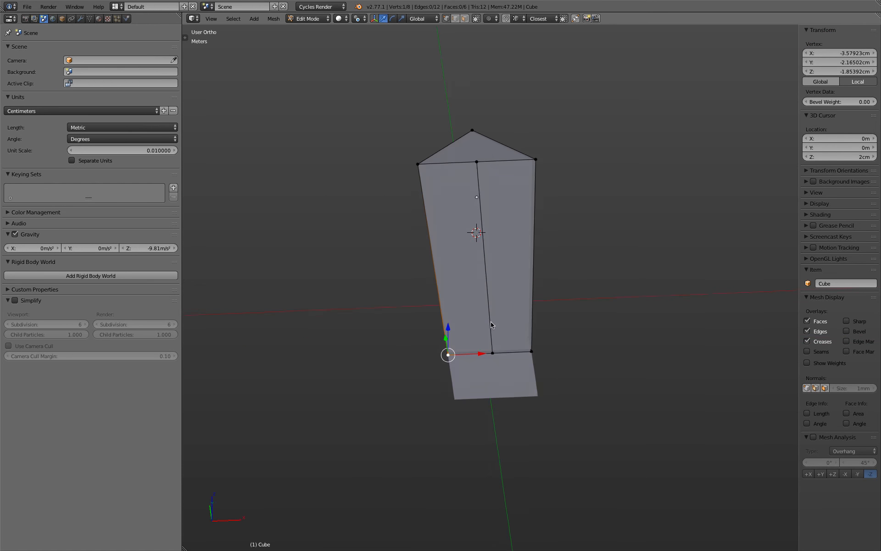
pyautogui.scroll(6, 488, 369)
pyautogui.rightClick(508, 323)
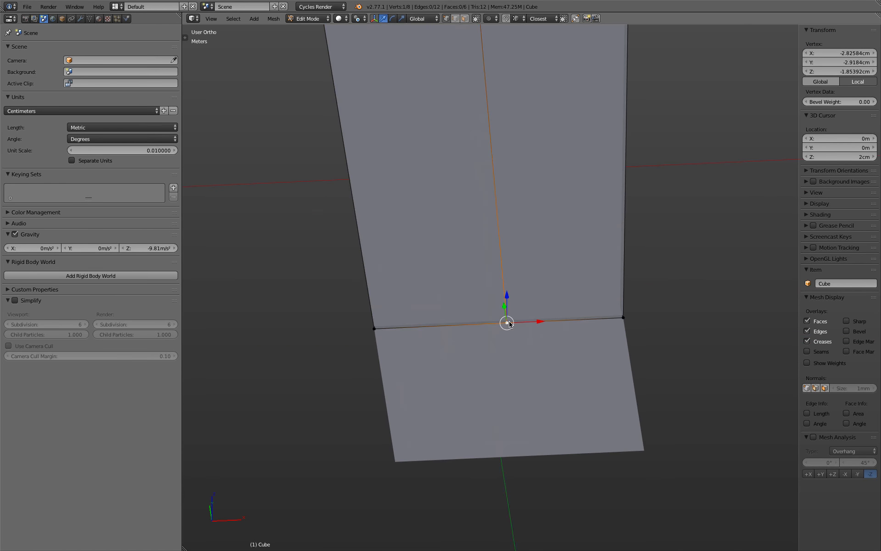
pyautogui.moveTo(538, 322)
pyautogui.mouseDown()
pyautogui.moveTo(503, 324)
pyautogui.moveTo(543, 328)
pyautogui.moveTo(527, 329)
pyautogui.mouseUp()
# Select the two bottom corner vertices on the plane's edge and snap the 3D cursor to the centre of the selection
pyautogui.rightClick(363, 328)
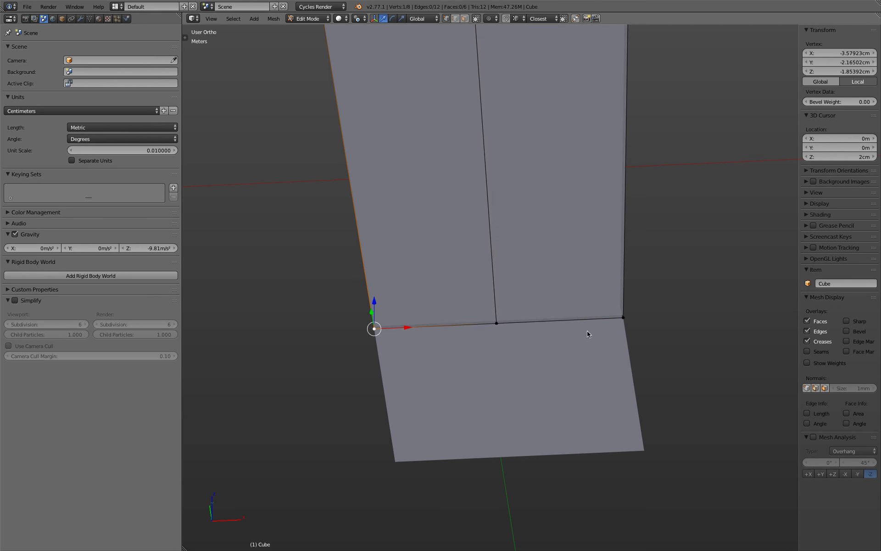
pyautogui.keyDown('shift'); pyautogui.rightClick(618, 323); pyautogui.keyUp('shift')
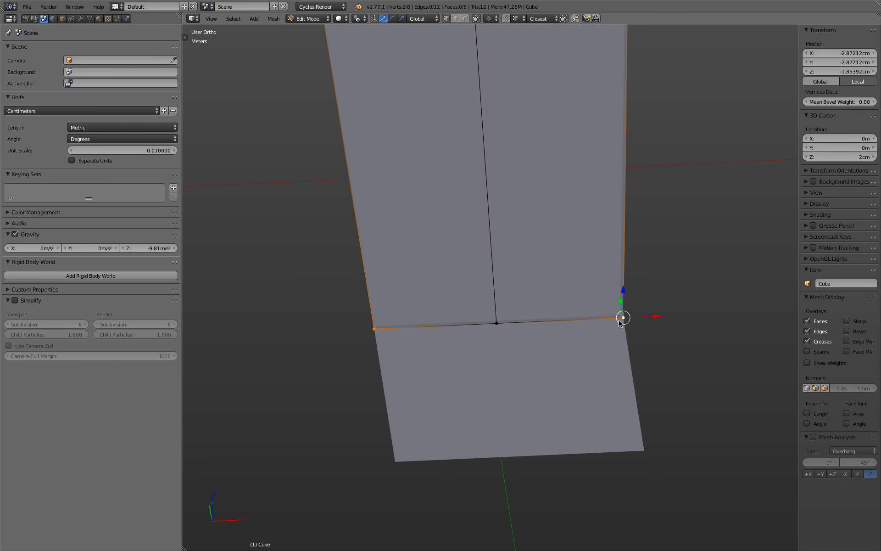
pyautogui.moveTo(433, 328); pyautogui.dragTo(488, 327, button='middle')
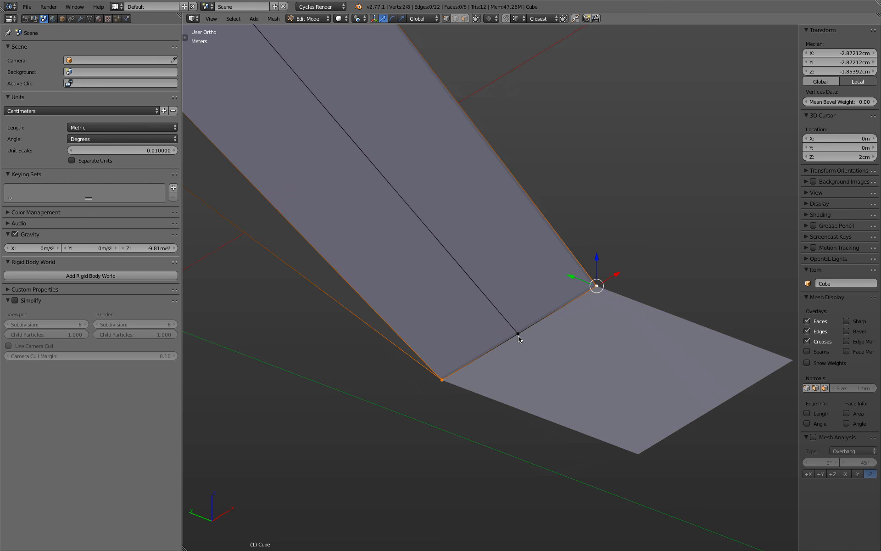
pyautogui.hotkey('shift', 's')
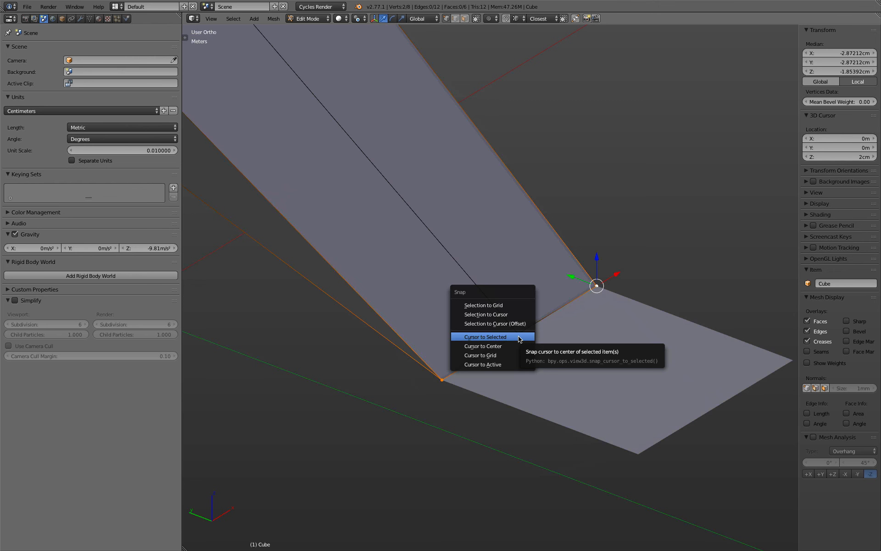
pyautogui.click(519, 338)
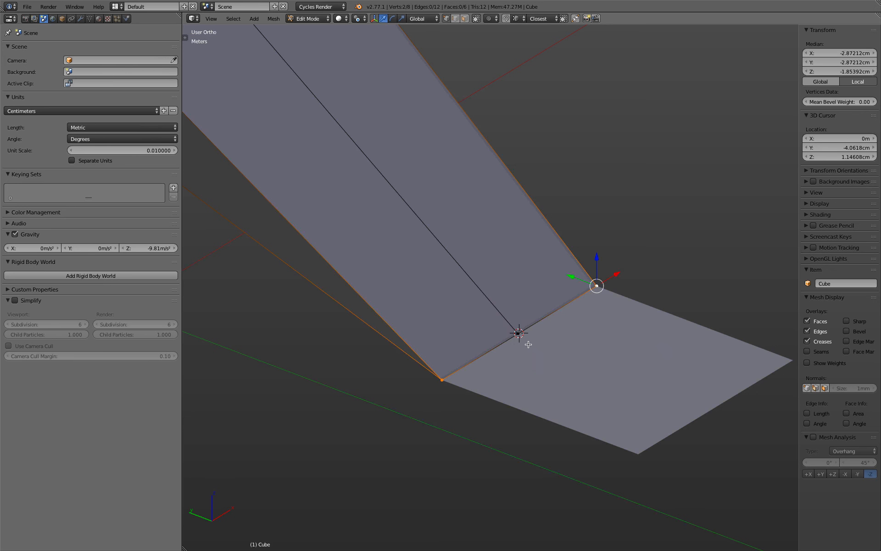
# Move the bottom middle vertex off the edge to about X -2.50 cm, Y -2.19 cm, Z -1.30 cm and snap it to the 3D cursor
pyautogui.rightClick(519, 335)
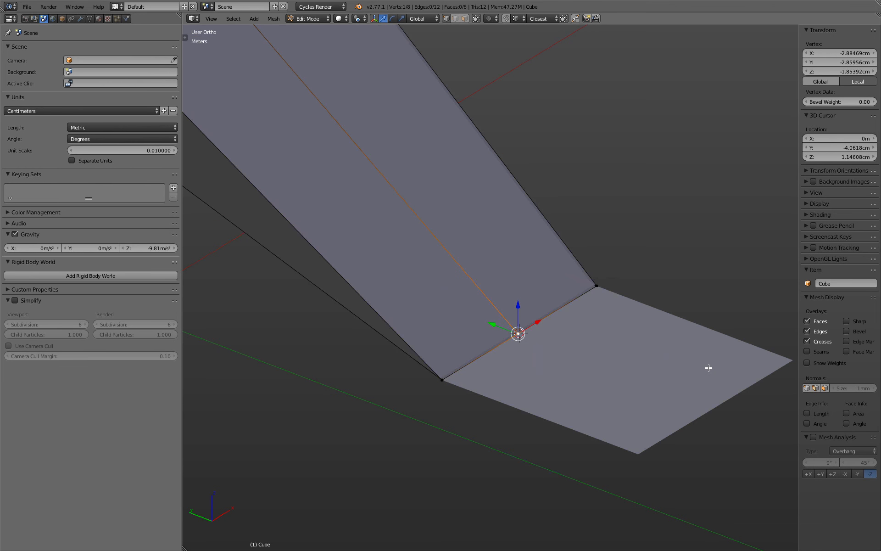
pyautogui.press('g')
pyautogui.click(514, 284)
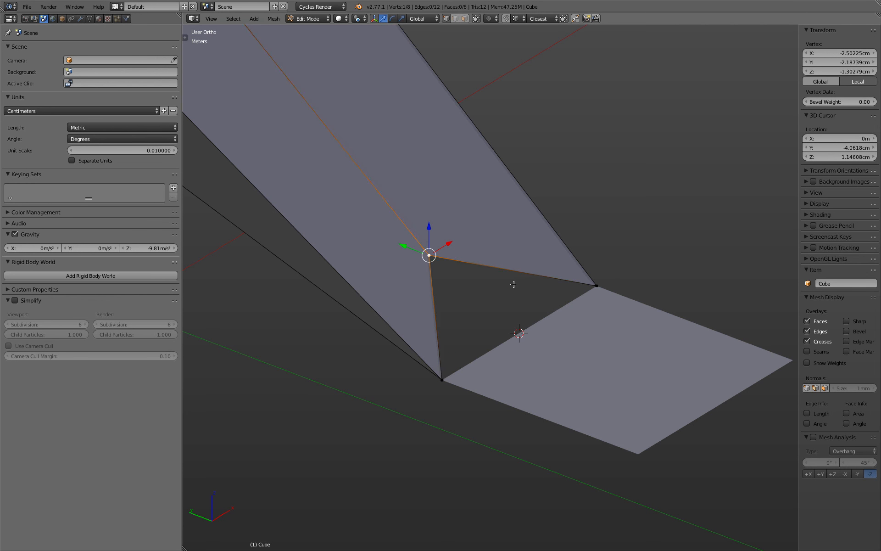
pyautogui.hotkey('shift', 's')
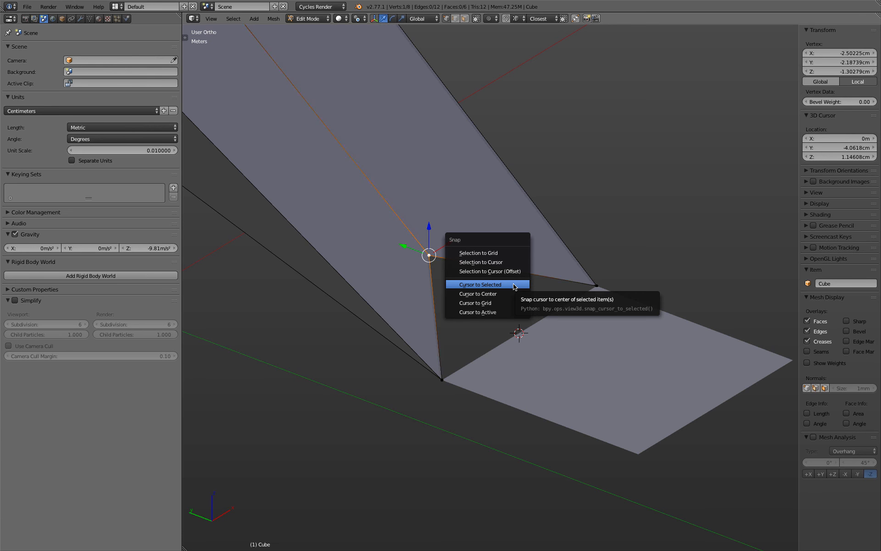
pyautogui.click(513, 263)
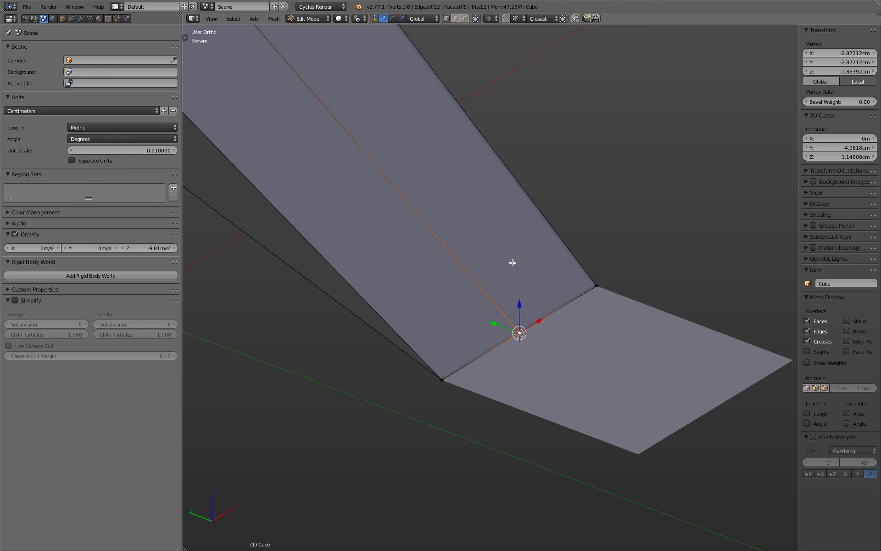
pyautogui.scroll(-2, 512, 263)
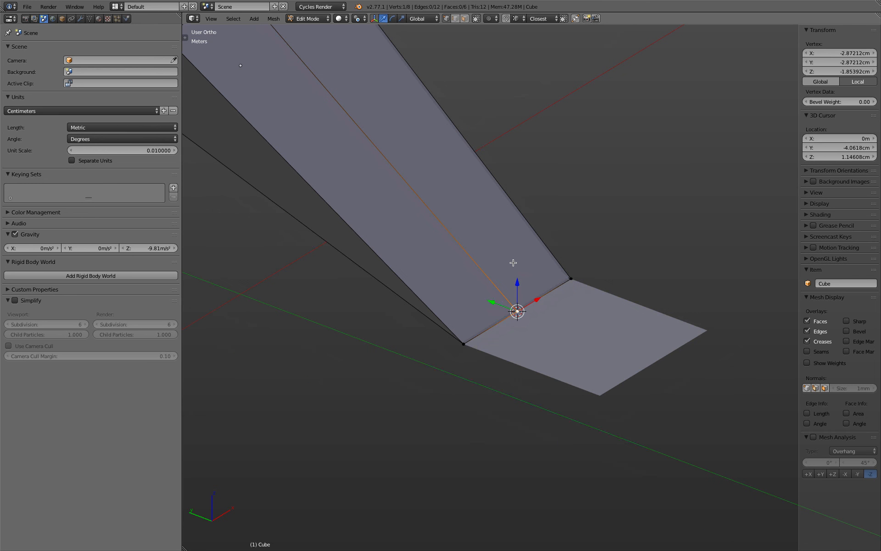
# Place the 3D cursor in empty space at about X 1.61 cm, Y -4.66 cm, Z 2.18 cm and hide the transform manipulator
pyautogui.moveTo(551, 263); pyautogui.dragTo(527, 265, button='middle')
pyautogui.click(653, 207)
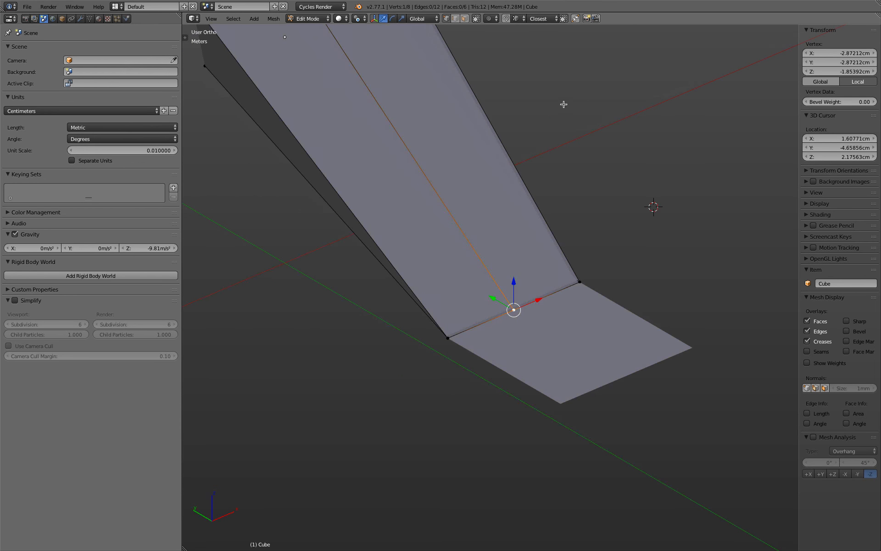
pyautogui.click(375, 19)
pyautogui.moveTo(540, 325); pyautogui.dragTo(507, 324, button='middle')
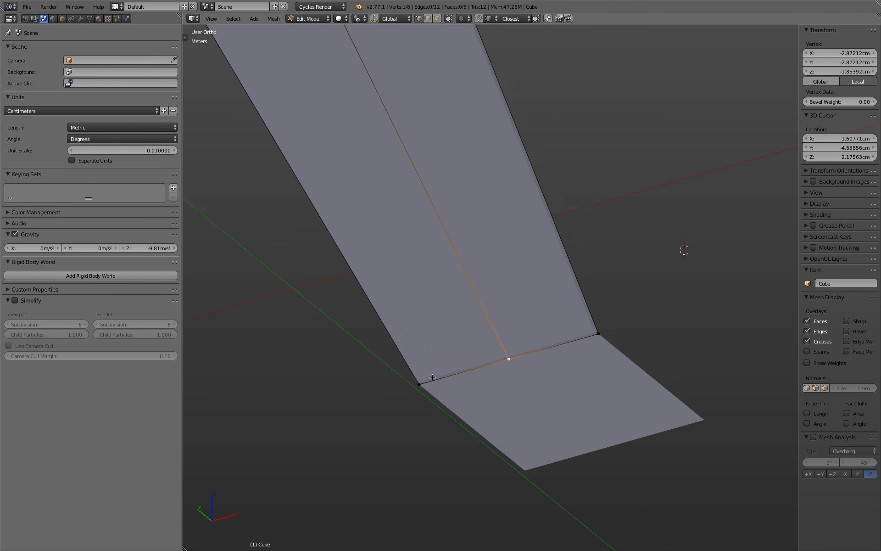
# Try to vertex-slide the bottom middle vertex up the long central edge of the mesh
pyautogui.click(417, 385)
pyautogui.keyDown('shift'); pyautogui.click(506, 360); pyautogui.keyUp('shift')
pyautogui.click(509, 359)
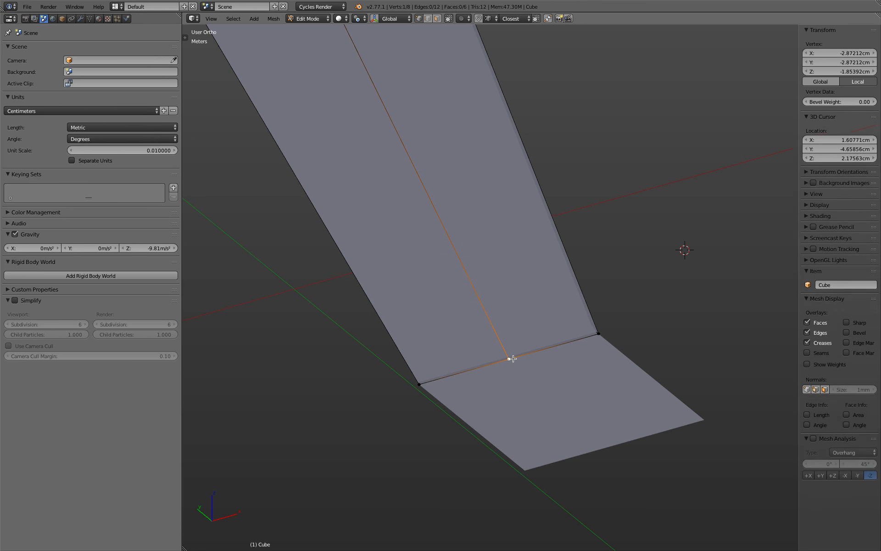
pyautogui.keyDown('shift'); pyautogui.click(599, 334); pyautogui.keyUp('shift')
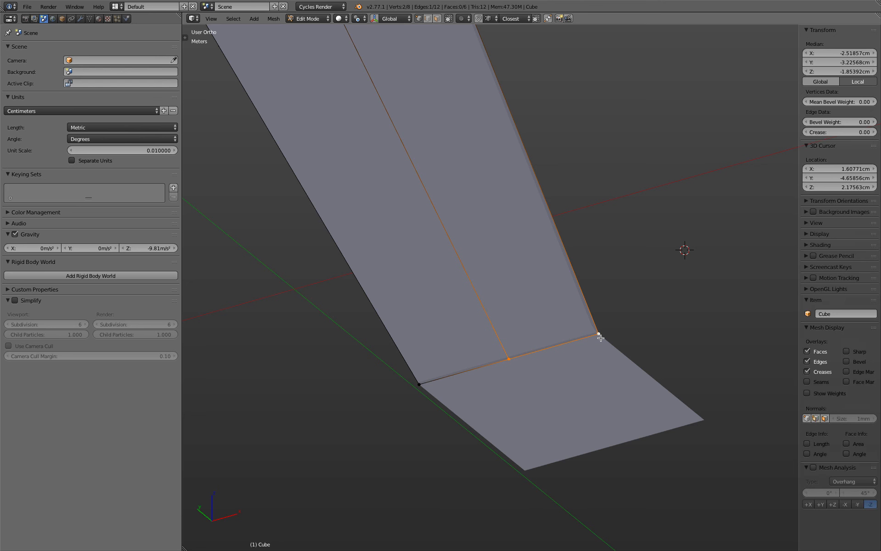
pyautogui.click(509, 359)
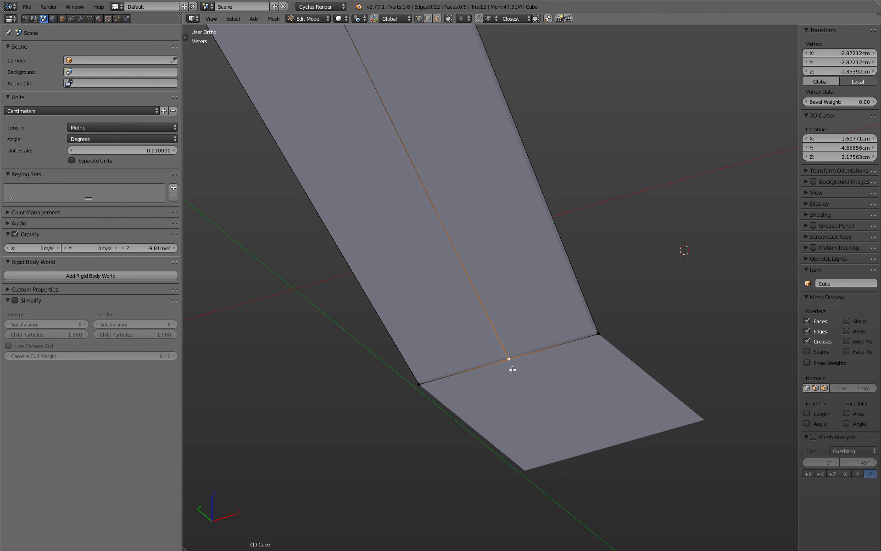
pyautogui.press('g')
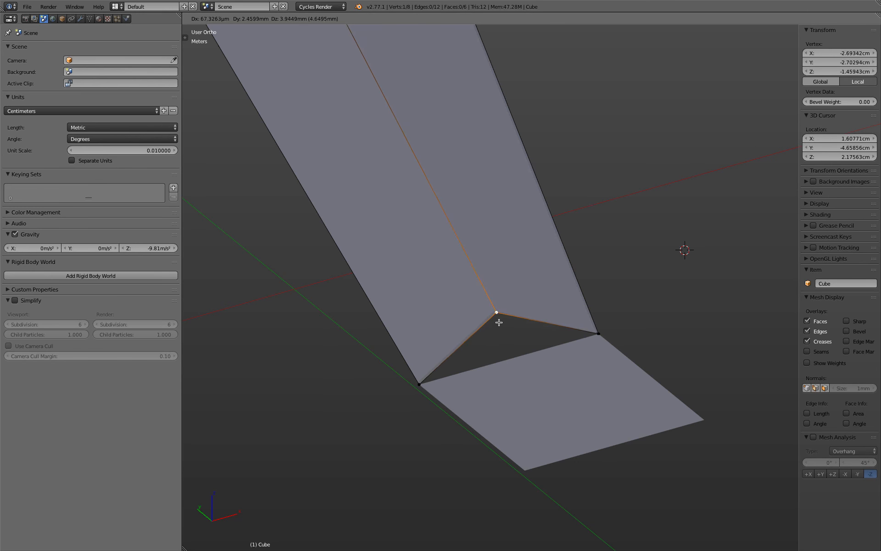
pyautogui.press('g')
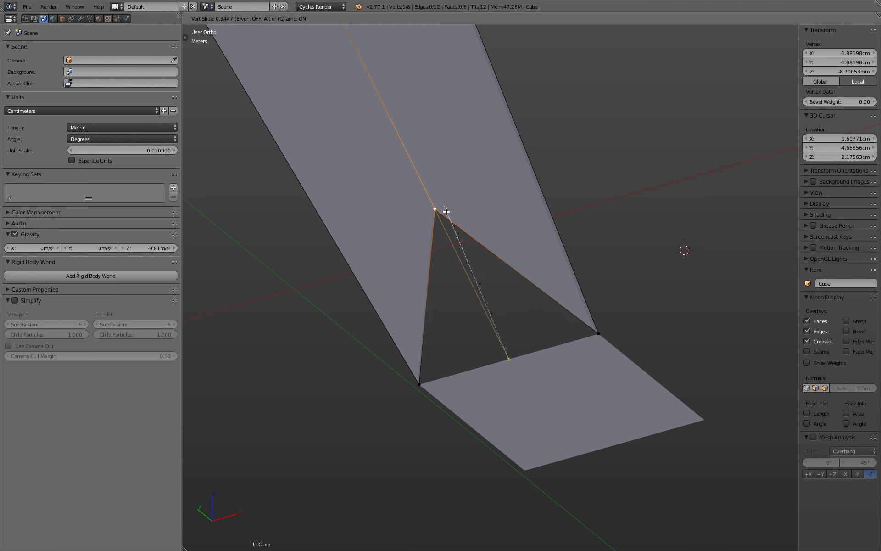
pyautogui.rightClick(512, 381)
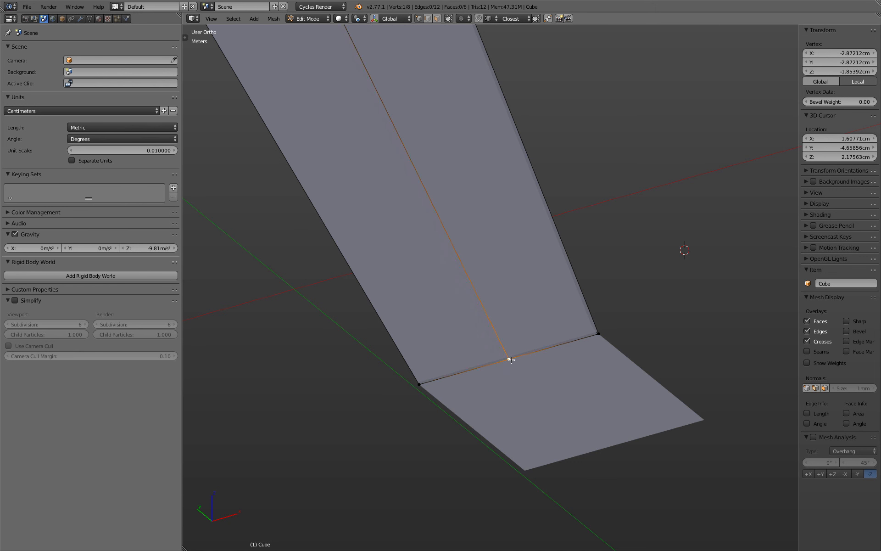
# Vertex-slide the bottom middle vertex along the plane's edge onto the corner vertex at about X -2.17 cm, Y -3.58 cm
pyautogui.rightClick(425, 384)
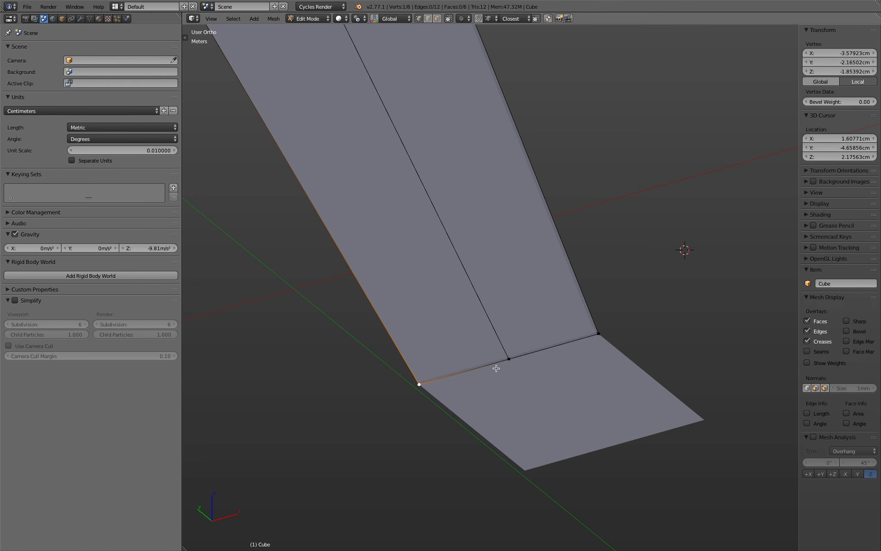
pyautogui.rightClick(504, 379)
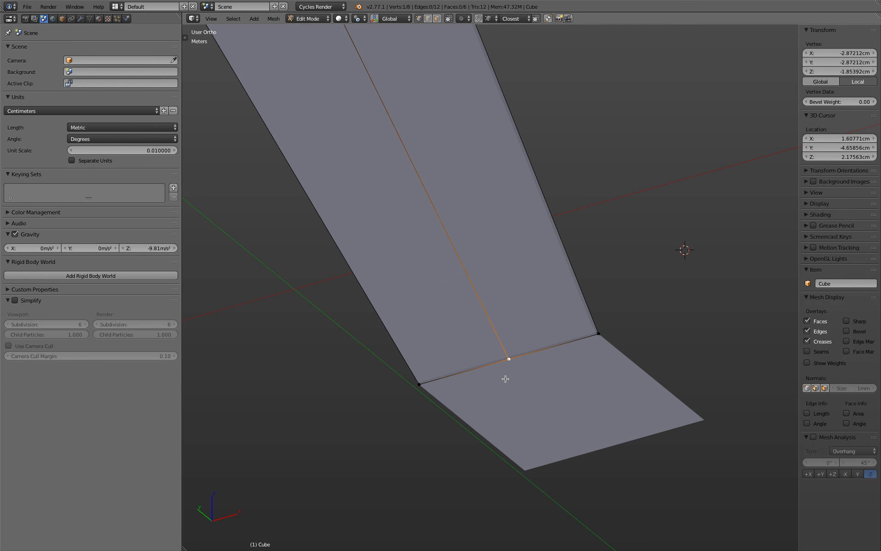
pyautogui.hotkey('shift', 'v')
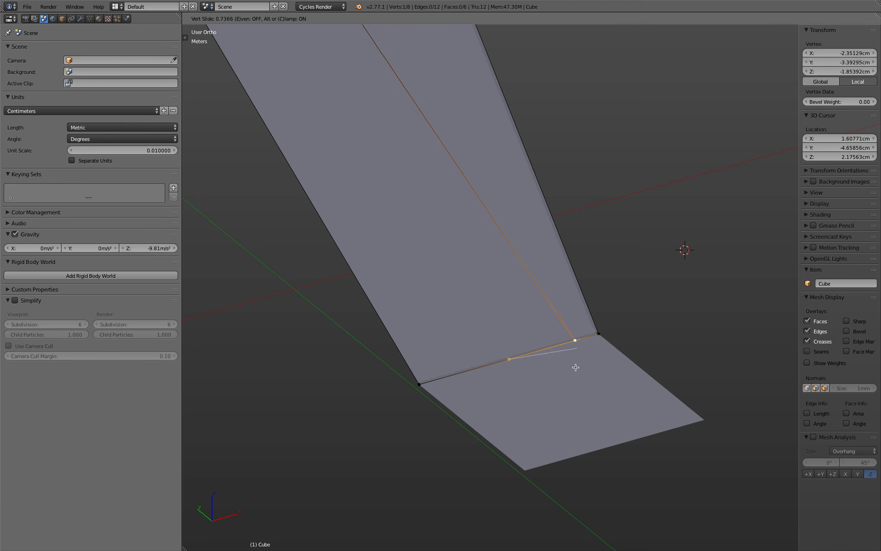
pyautogui.click(624, 356)
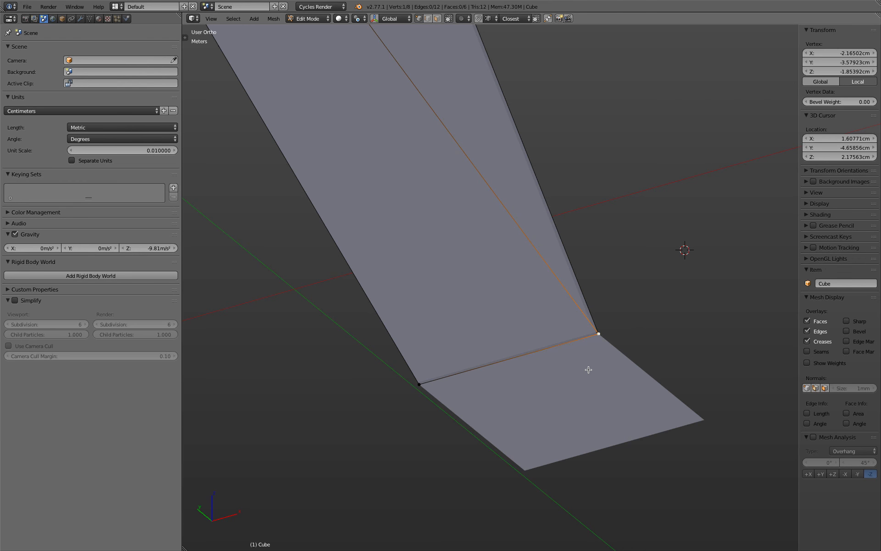
# Slide the vertex back along the plane's edge to about X -2.50 cm, Y -3.24 cm and select the two bottom corner vertices
pyautogui.hotkey('shift', 'v')
pyautogui.click(535, 360)
pyautogui.press('a')
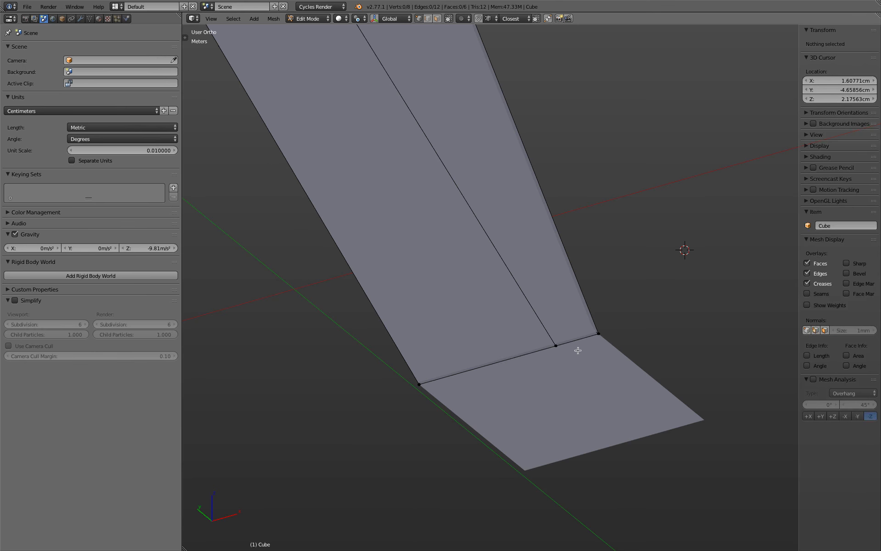
pyautogui.rightClick(595, 336)
pyautogui.keyDown('shift'); pyautogui.rightClick(419, 384); pyautogui.keyUp('shift')
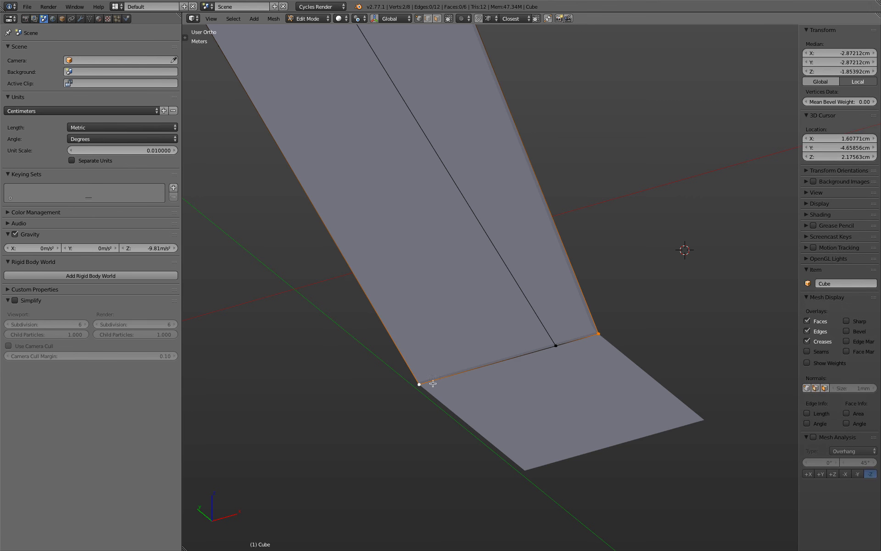
# Slide the bottom middle vertex onto the nearer corner, and centre it between both corners with a vertex slide factor of 0.5
pyautogui.rightClick(556, 356)
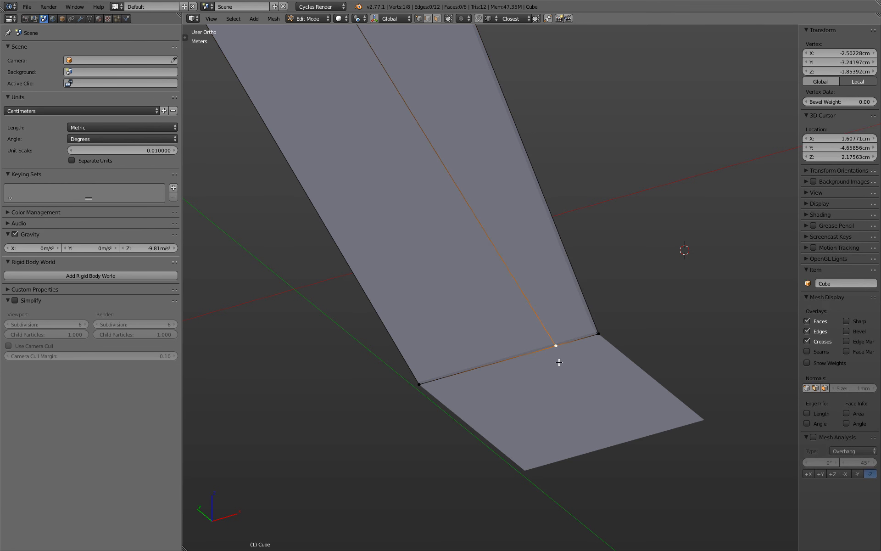
pyautogui.press('g')
pyautogui.click(638, 338)
pyautogui.hotkey('shift', 'v')
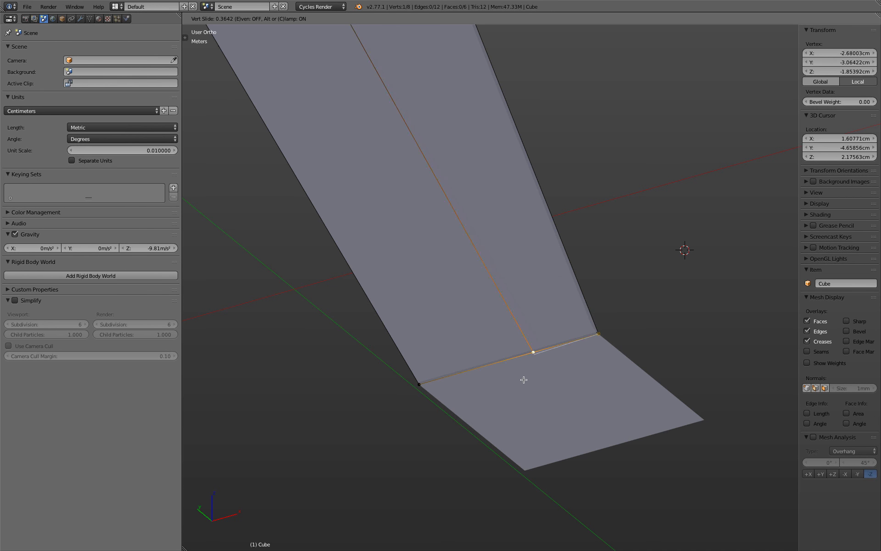
pyautogui.press('0')
pyautogui.write('.5')
pyautogui.press('Return')
pyautogui.rightClick(602, 331)
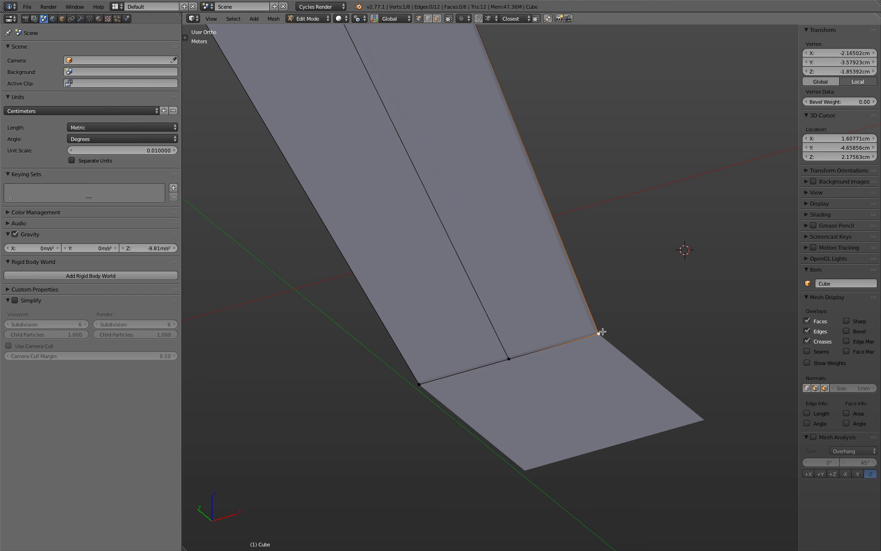
pyautogui.rightClick(416, 389)
pyautogui.rightClick(513, 359)
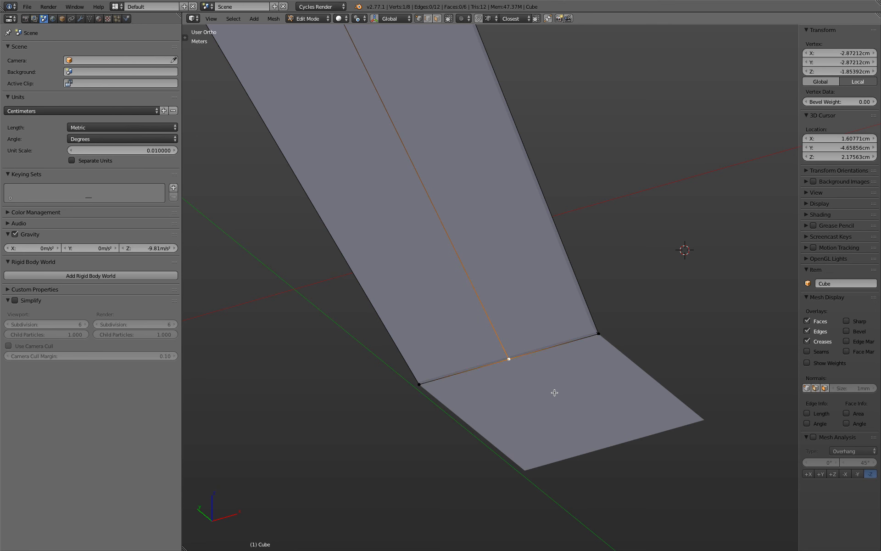
# Select the top and bottom middle vertices of the long central edge and snap the 3D cursor to the centre of the selection
pyautogui.scroll(-4, 555, 393)
pyautogui.keyDown('shift'); pyautogui.rightClick(431, 167); pyautogui.keyUp('shift')
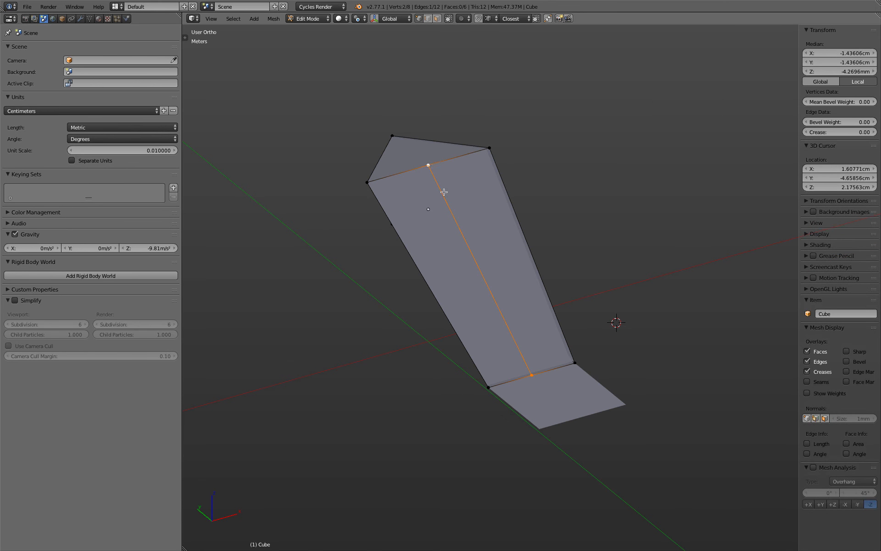
pyautogui.rightClick(430, 166)
pyautogui.press('z')
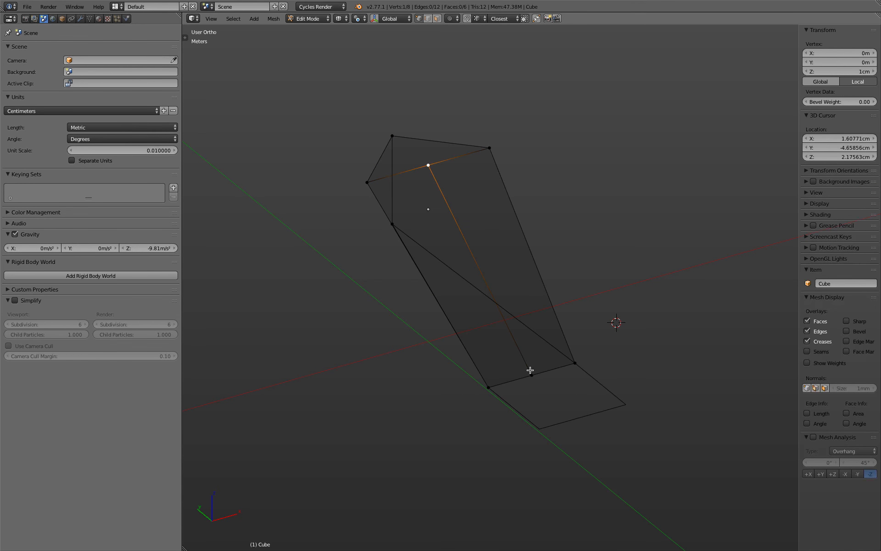
pyautogui.keyDown('shift'); pyautogui.rightClick(533, 375); pyautogui.keyUp('shift')
pyautogui.press('z')
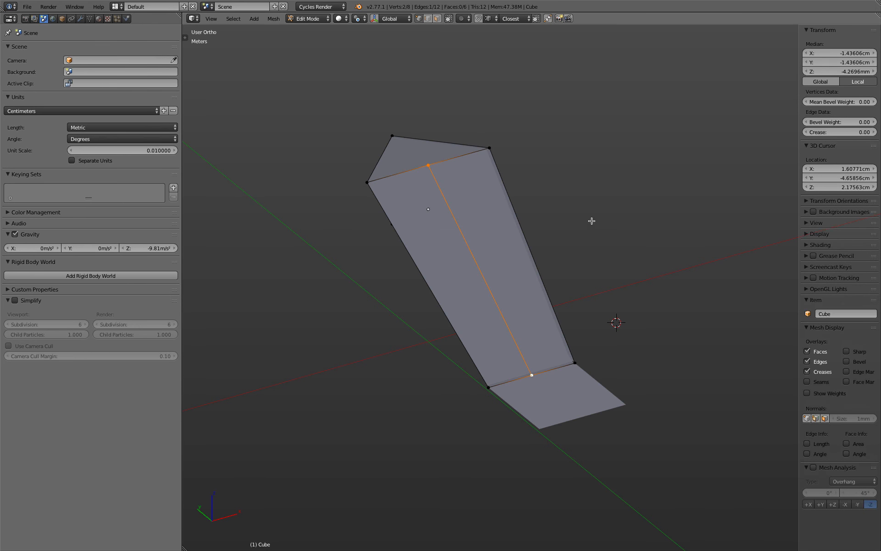
pyautogui.hotkey('shift', 's')
pyautogui.click(594, 243)
# Vertex-slide the top middle vertex down the long central edge to the 3D cursor at X -1.44 cm, Y -1.44 cm, Z -4.27 mm
pyautogui.rightClick(429, 165)
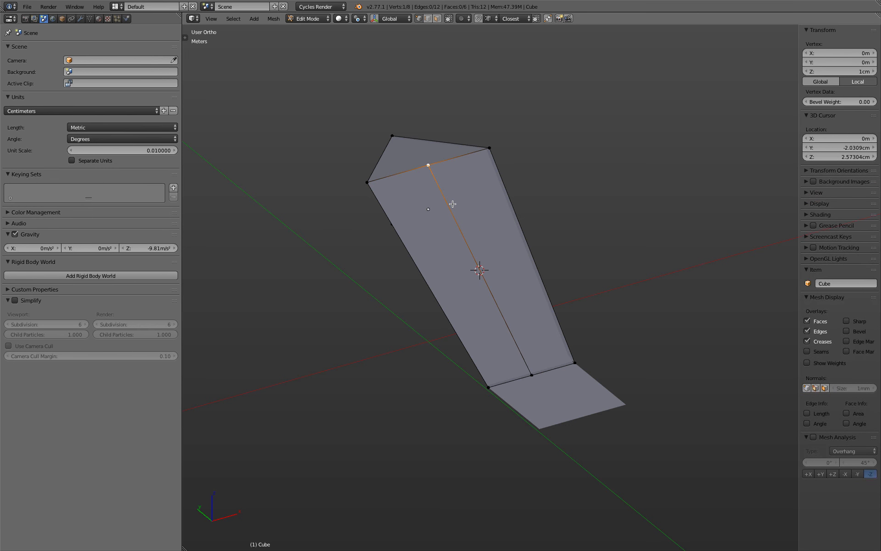
pyautogui.hotkey('shift', 'v')
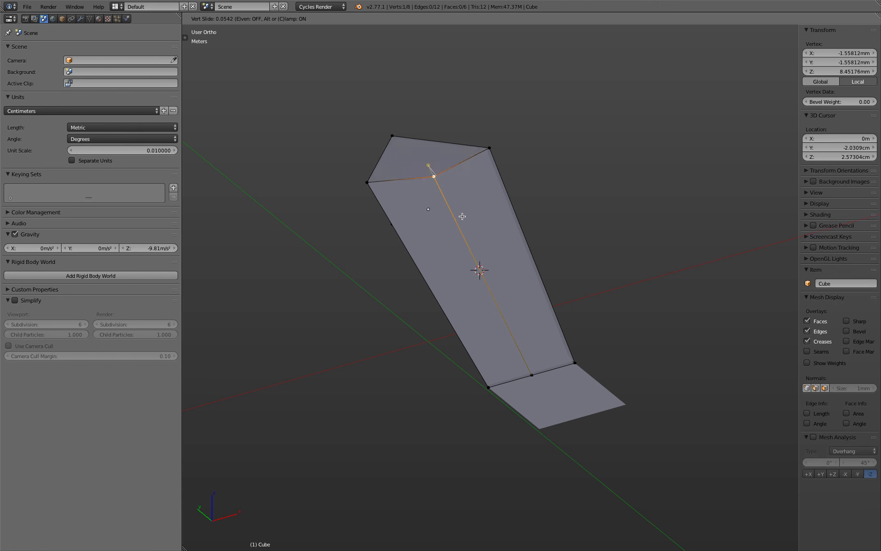
pyautogui.click(509, 305)
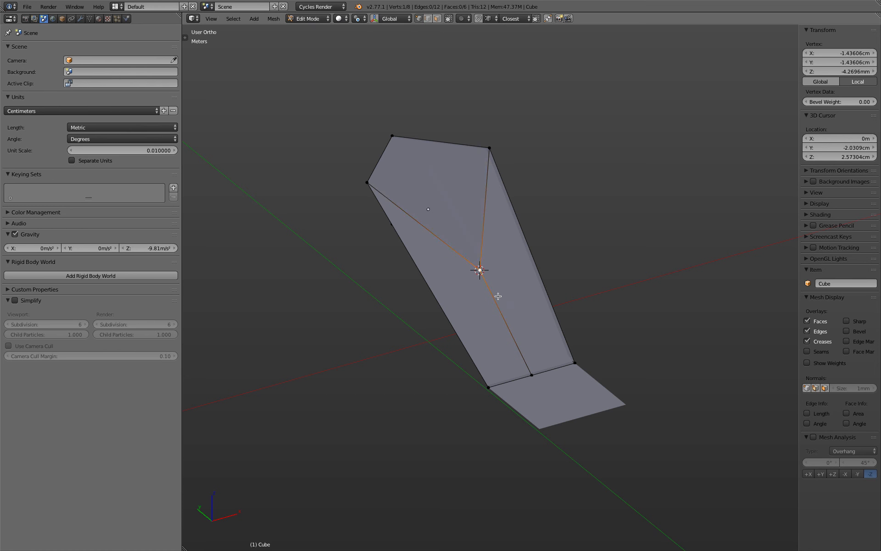
# Move the vertex at the 3D cursor onto a top corner, and slide it by 0.5 to the midpoint between the two top corners
pyautogui.rightClick(374, 192)
pyautogui.keyDown('shift'); pyautogui.rightClick(492, 146); pyautogui.keyUp('shift')
pyautogui.moveTo(492, 146); pyautogui.dragTo(485, 220, button='middle')
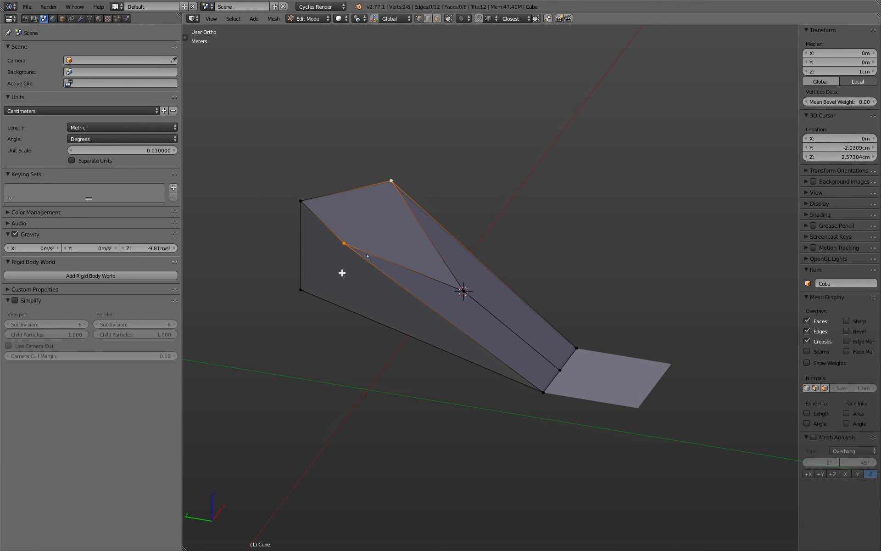
pyautogui.moveTo(399, 242)
pyautogui.mouseDown(button='middle')
pyautogui.moveTo(372, 213)
pyautogui.moveTo(398, 252)
pyautogui.mouseUp(button='middle')
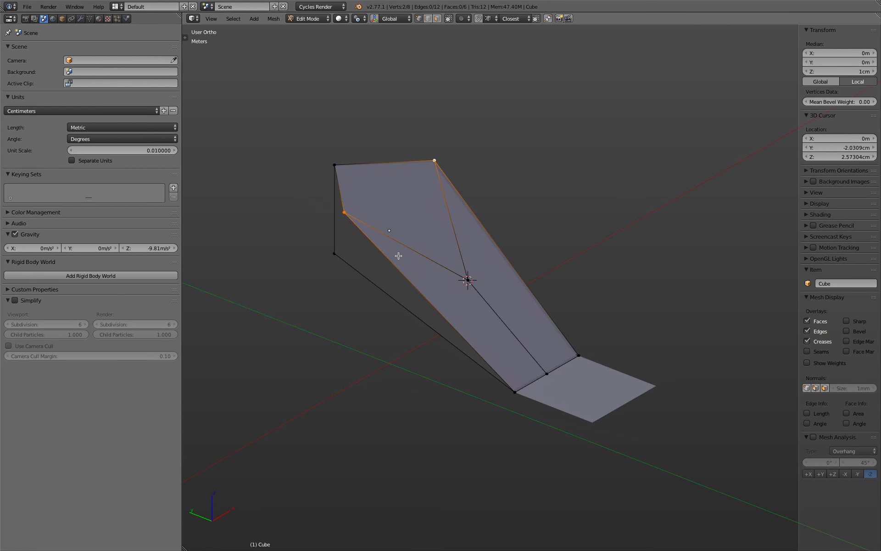
pyautogui.rightClick(466, 281)
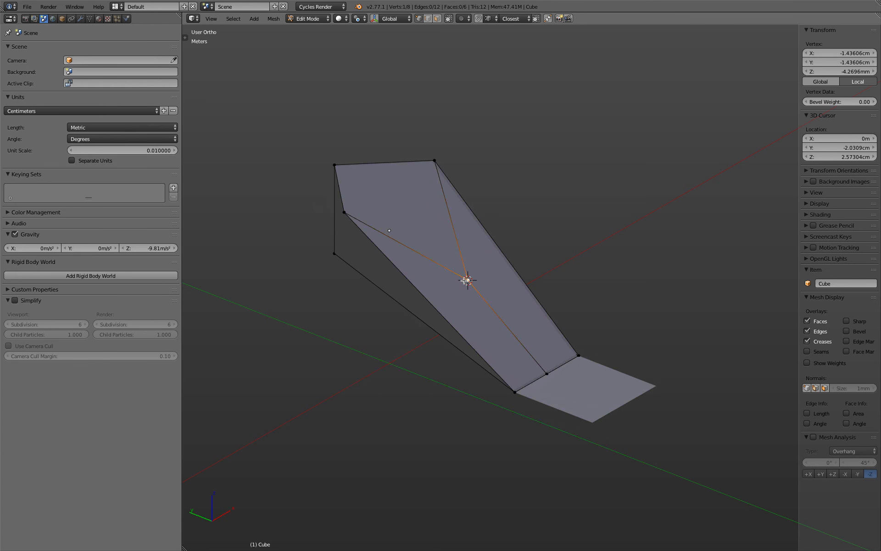
pyautogui.press('g')
pyautogui.click(322, 215)
pyautogui.press('g')
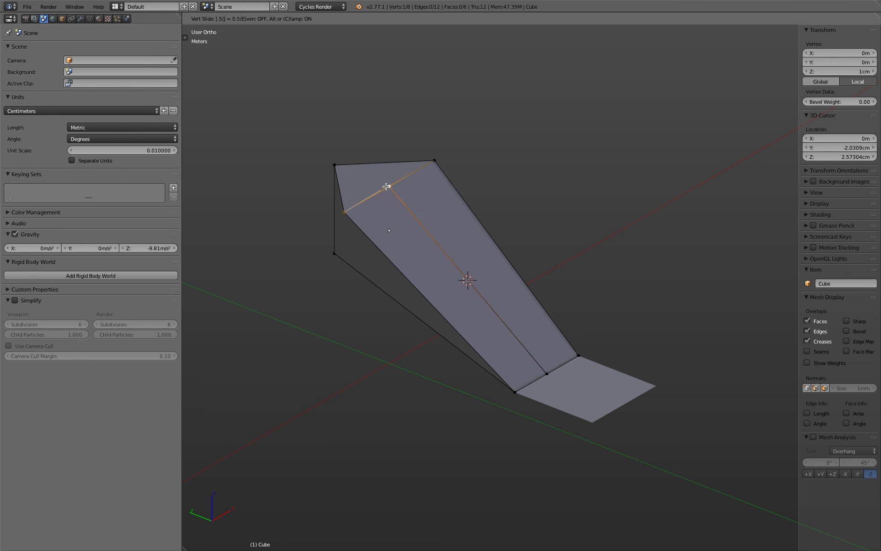
pyautogui.click(386, 186)
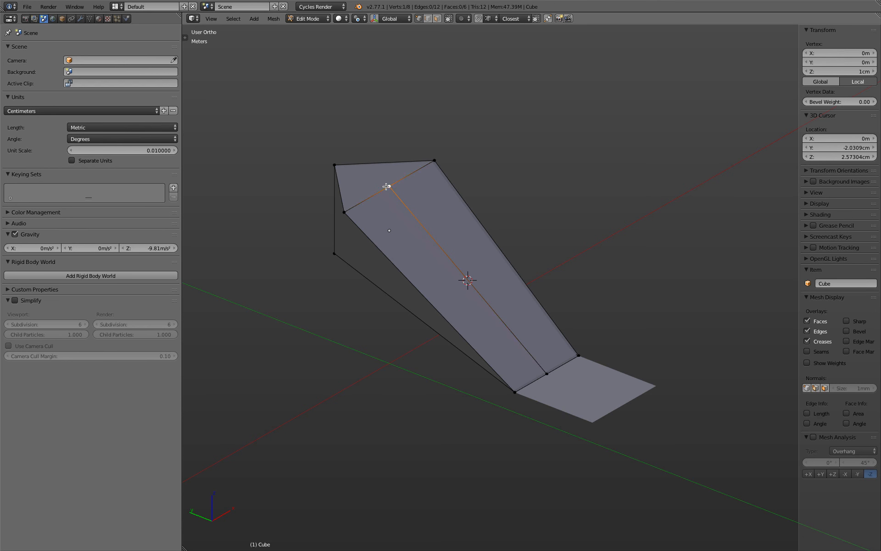
pyautogui.moveTo(387, 187); pyautogui.dragTo(478, 211, button='middle')
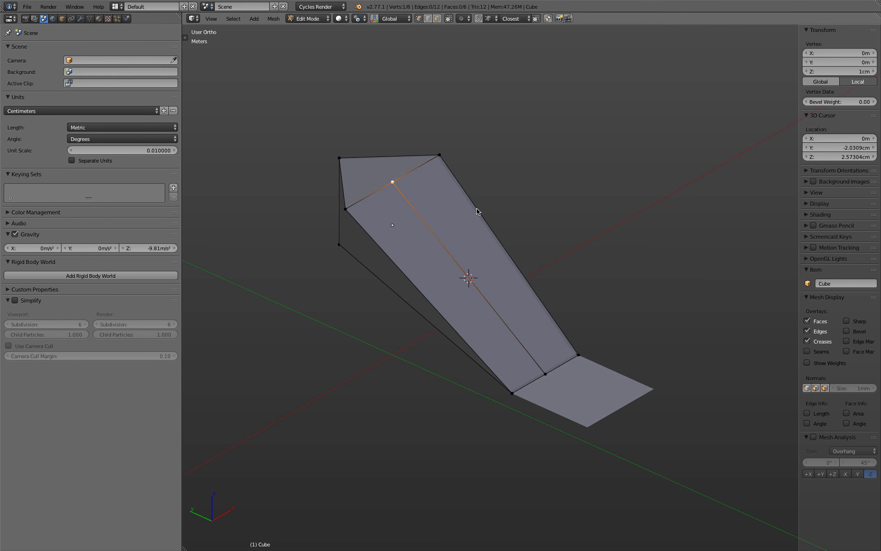